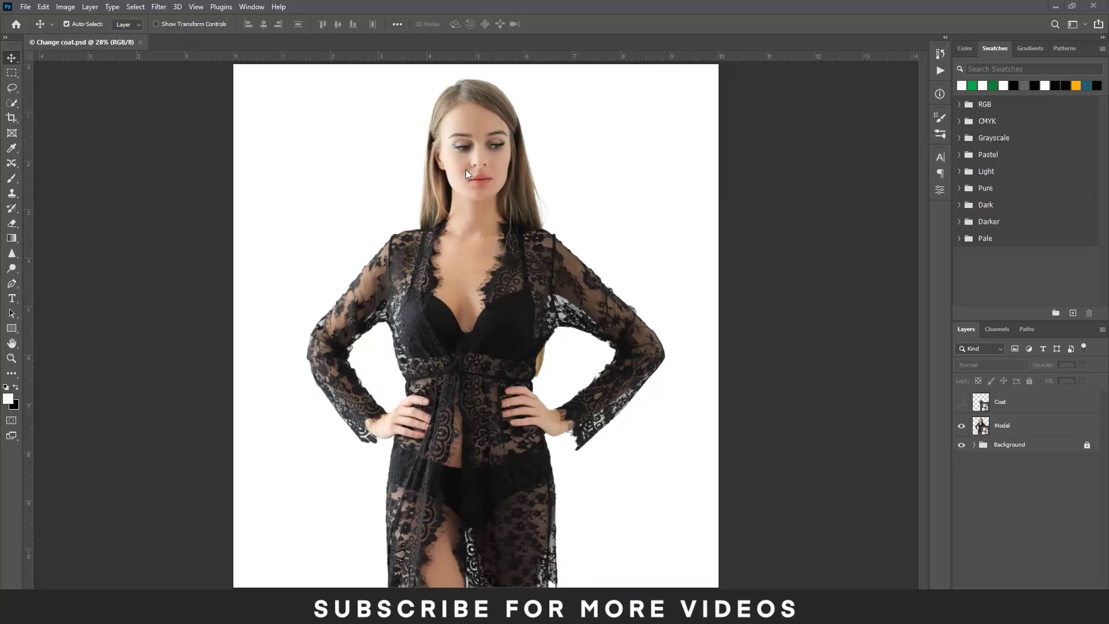
Step: Reveal the Coat layer, enlarge it over the model's torso below her chin, and duplicate it
{"action": "left_click", "coordinate": [961, 402]}
{"action": "key", "text": "ctrl+t"}
{"action": "left_click_drag", "start_coordinate": [555, 231], "coordinate": [609, 144]}
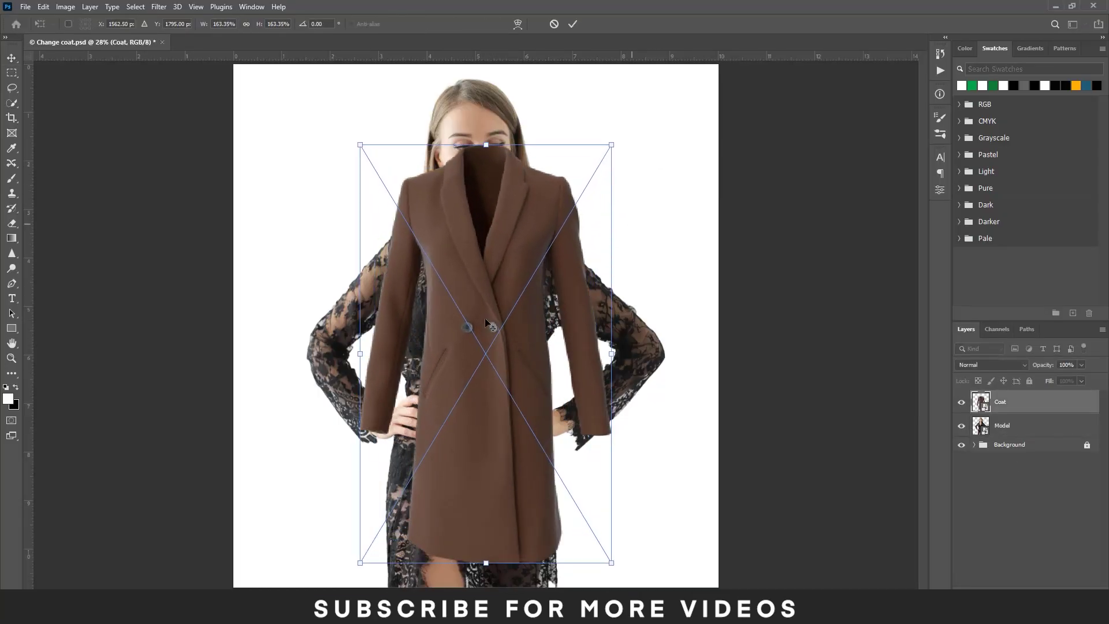
{"action": "left_click_drag", "start_coordinate": [456, 271], "coordinate": [466, 325]}
{"action": "left_click_drag", "start_coordinate": [601, 198], "coordinate": [636, 152]}
{"action": "left_click_drag", "start_coordinate": [485, 323], "coordinate": [486, 366]}
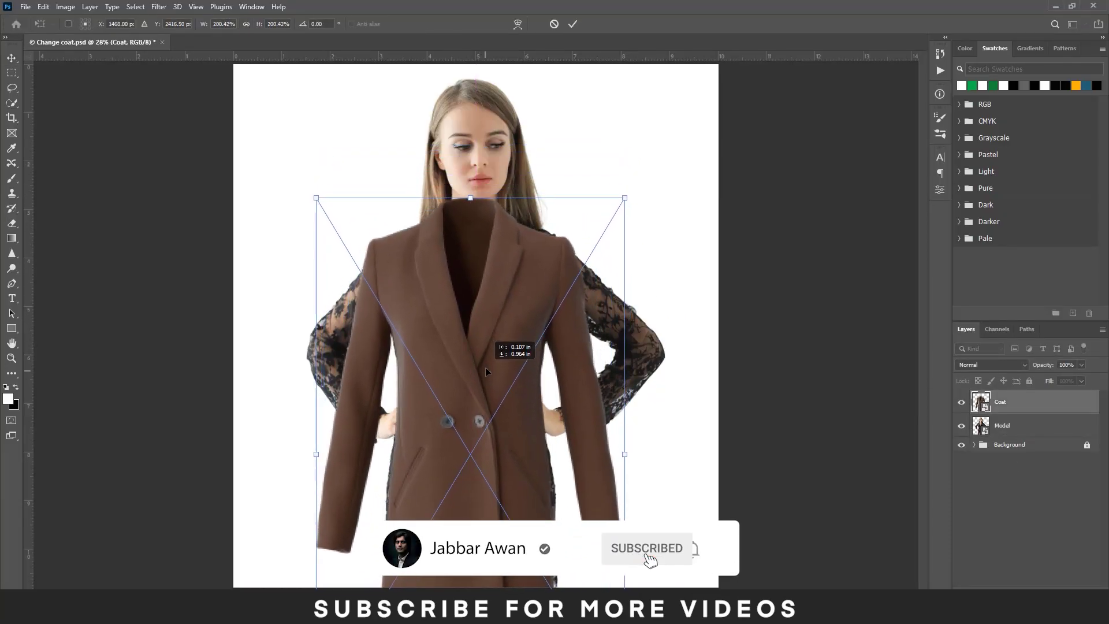
{"action": "left_click", "coordinate": [573, 24]}
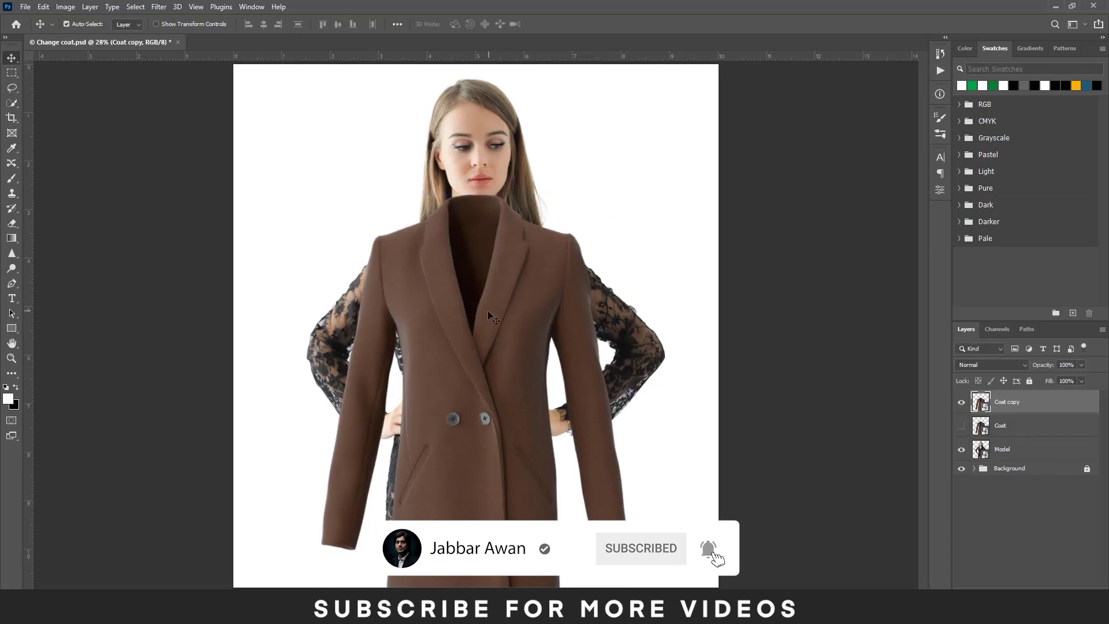
{"action": "left_click_drag", "start_coordinate": [490, 317], "coordinate": [491, 315]}
Step: Set the coat copy to 80% opacity and warp its top edge and neckline to her shoulders
{"action": "key", "text": "8"}
{"action": "key", "text": "ctrl+t"}
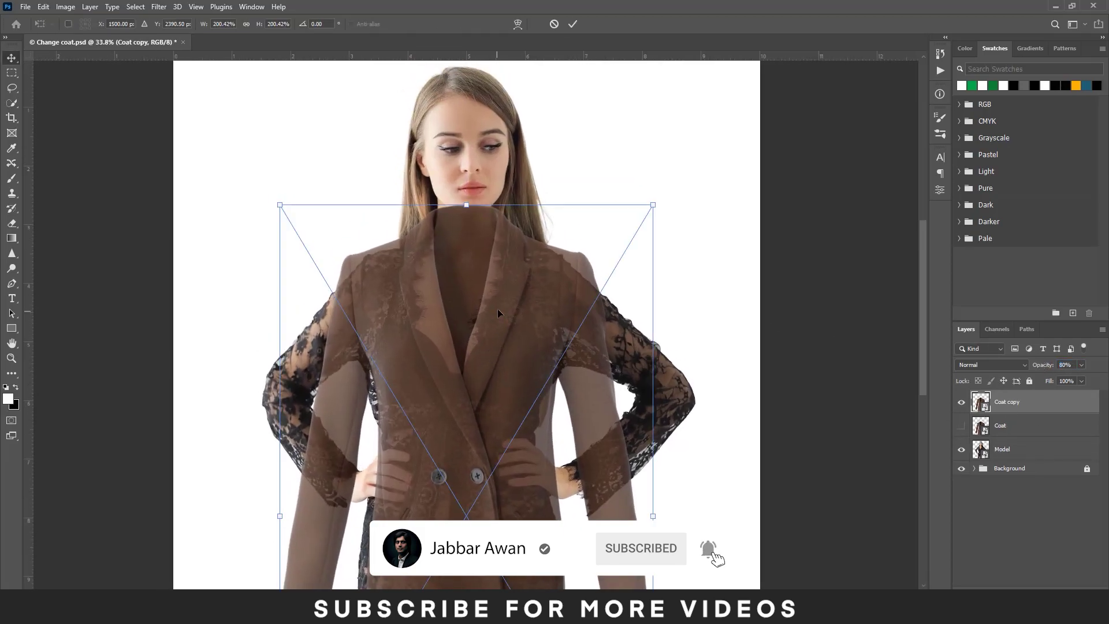
{"action": "right_click", "coordinate": [498, 314]}
{"action": "left_click", "coordinate": [508, 399]}
{"action": "left_click_drag", "start_coordinate": [520, 237], "coordinate": [520, 245]}
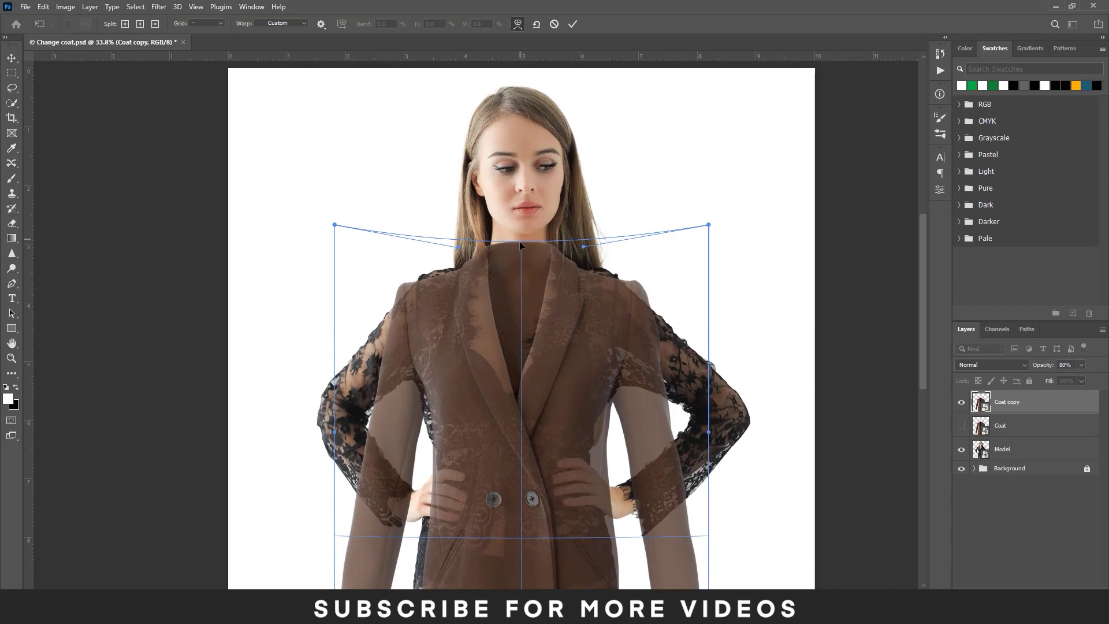
{"action": "left_click_drag", "start_coordinate": [336, 216], "coordinate": [339, 201]}
{"action": "left_click_drag", "start_coordinate": [709, 224], "coordinate": [707, 198]}
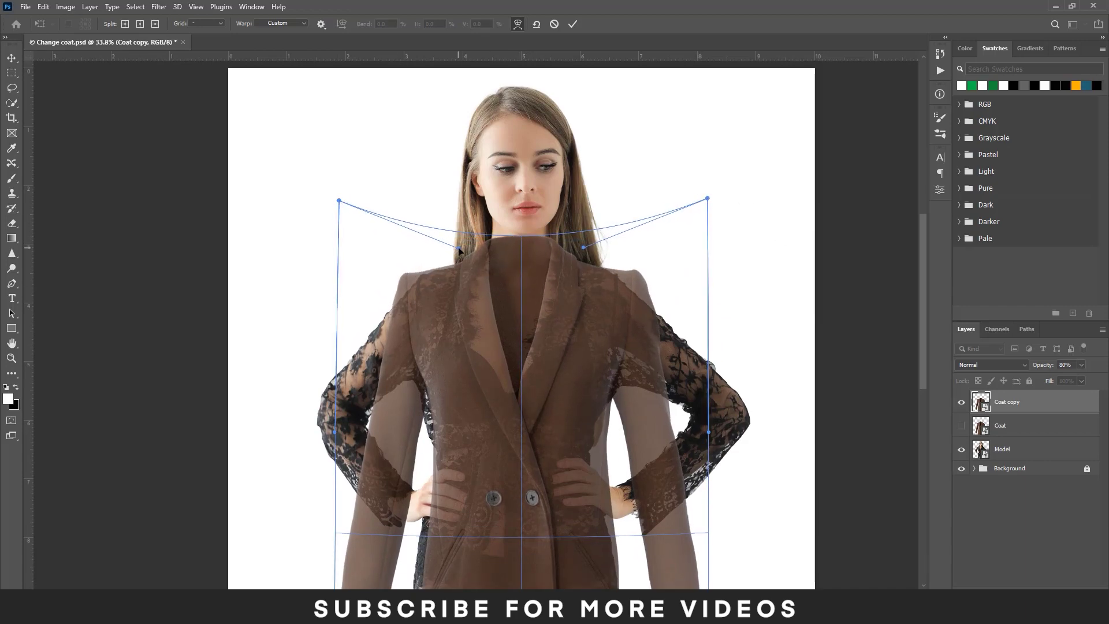
{"action": "left_click_drag", "start_coordinate": [460, 249], "coordinate": [450, 246]}
{"action": "left_click_drag", "start_coordinate": [583, 247], "coordinate": [599, 247]}
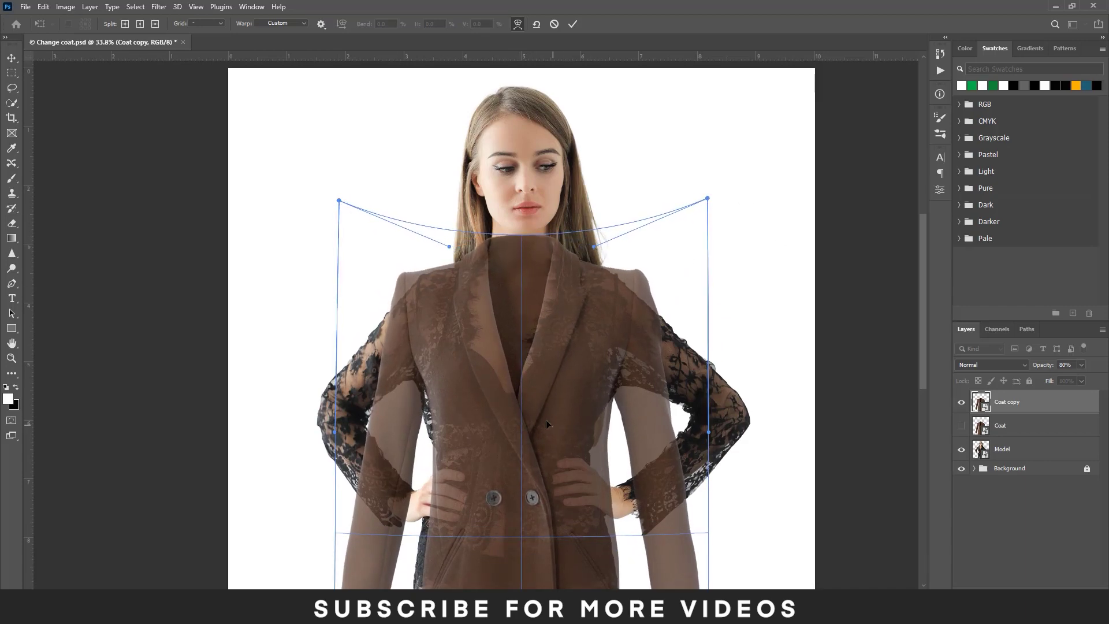
Step: Bend the coat's right shoulder outward, pull both sides in at the waist, and apply the warp
{"action": "scroll", "coordinate": [547, 425], "scroll_direction": "down", "scroll_amount": 3}
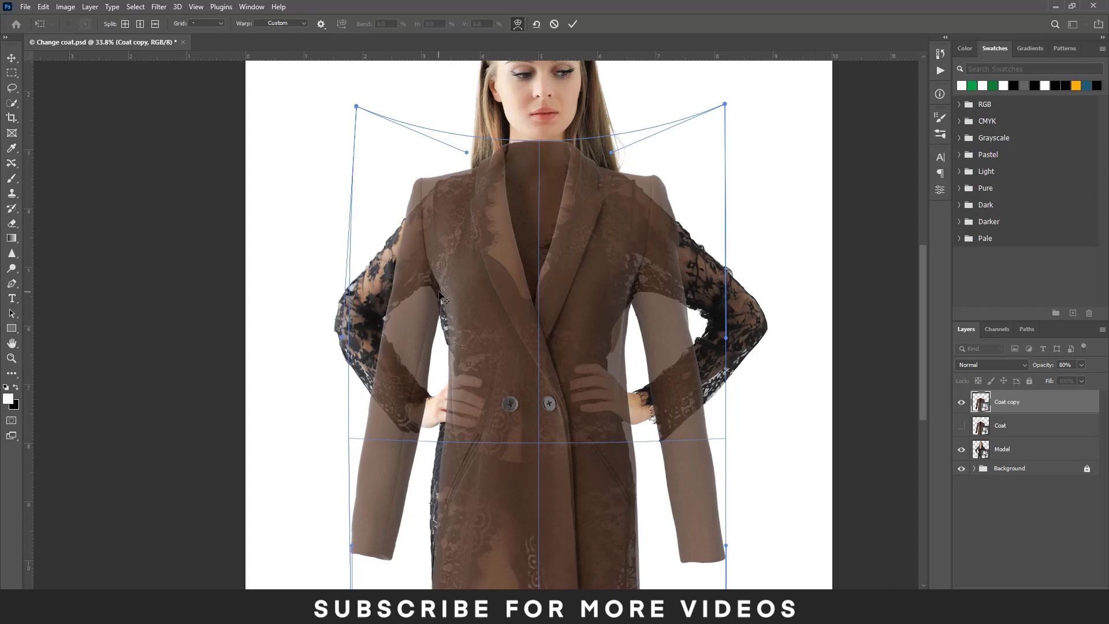
{"action": "scroll", "coordinate": [440, 289], "scroll_direction": "down", "scroll_amount": 1}
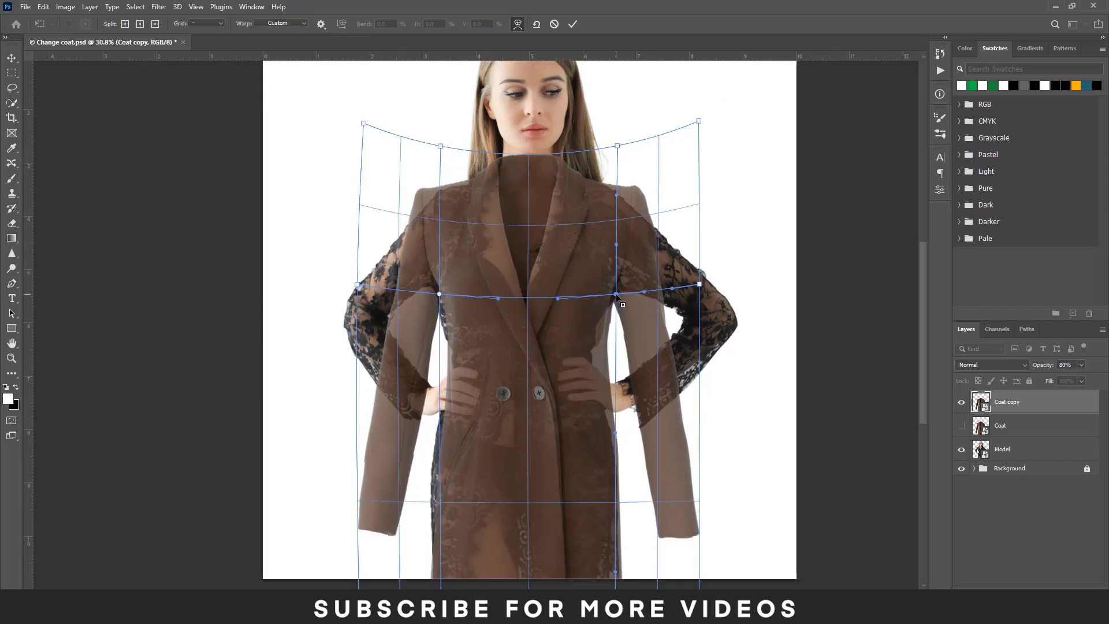
{"action": "scroll", "coordinate": [617, 298], "scroll_direction": "left", "scroll_amount": 2}
{"action": "scroll", "coordinate": [493, 380], "scroll_direction": "down", "scroll_amount": 2}
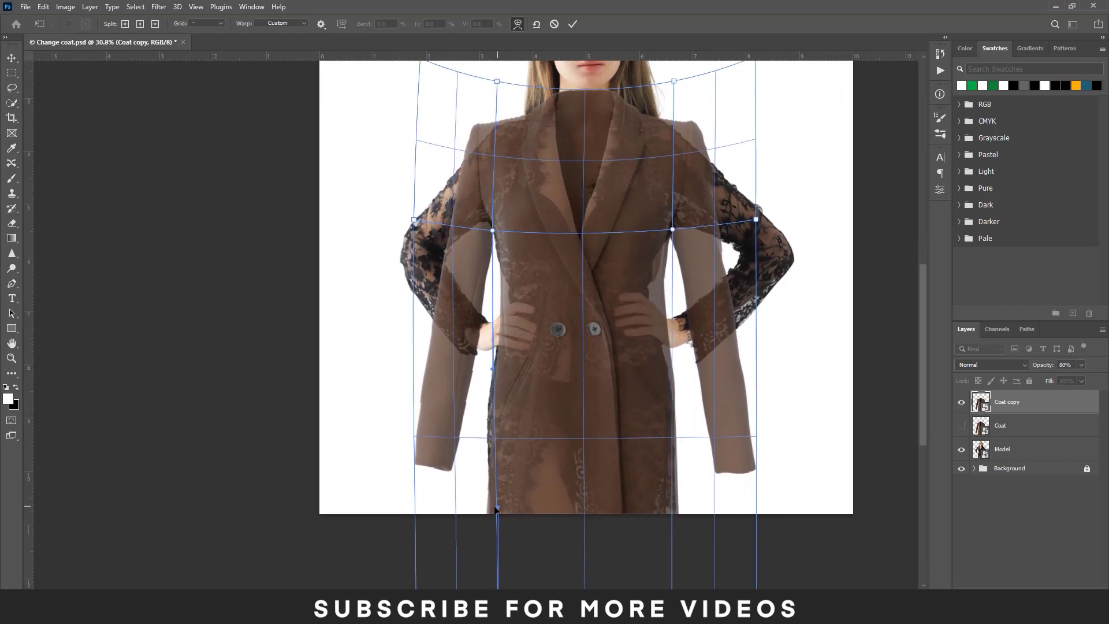
{"action": "scroll", "coordinate": [575, 310], "scroll_direction": "up", "scroll_amount": 3}
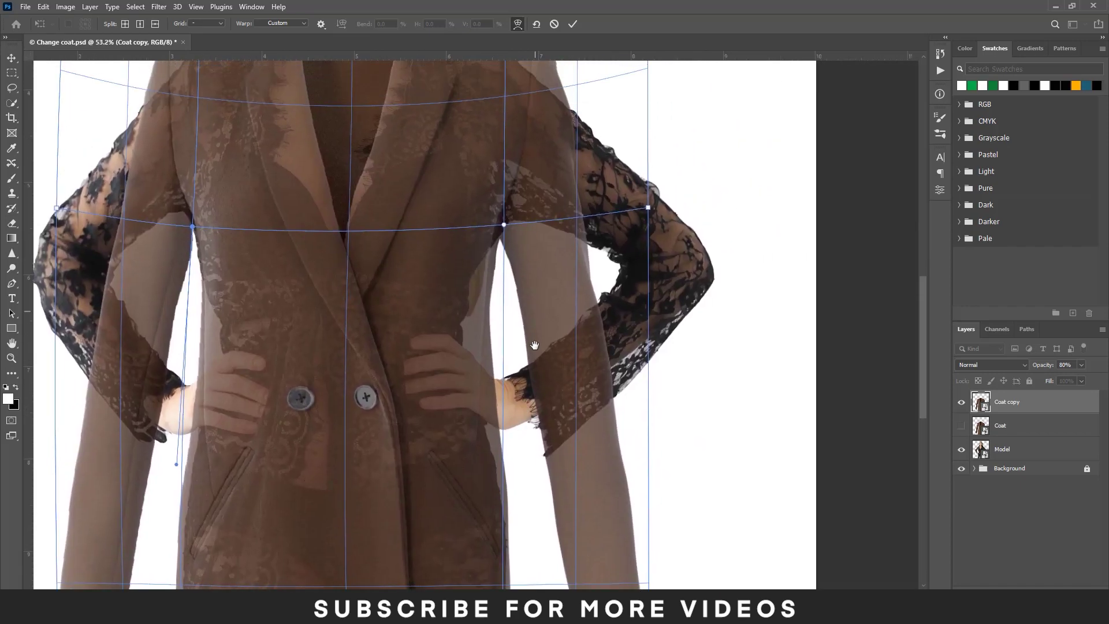
{"action": "scroll", "coordinate": [652, 248], "scroll_direction": "up", "scroll_amount": 5}
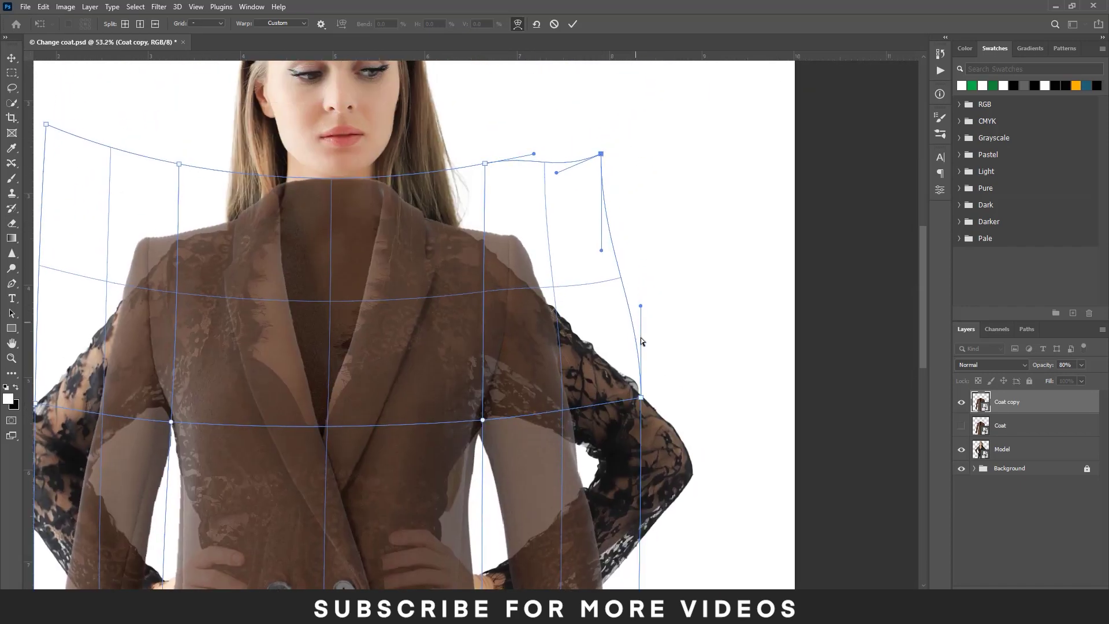
{"action": "left_click_drag", "start_coordinate": [641, 398], "coordinate": [662, 387]}
{"action": "scroll", "coordinate": [663, 392], "scroll_direction": "down", "scroll_amount": 2}
{"action": "scroll", "coordinate": [429, 348], "scroll_direction": "left", "scroll_amount": 3}
{"action": "scroll", "coordinate": [429, 348], "scroll_direction": "down", "scroll_amount": 2}
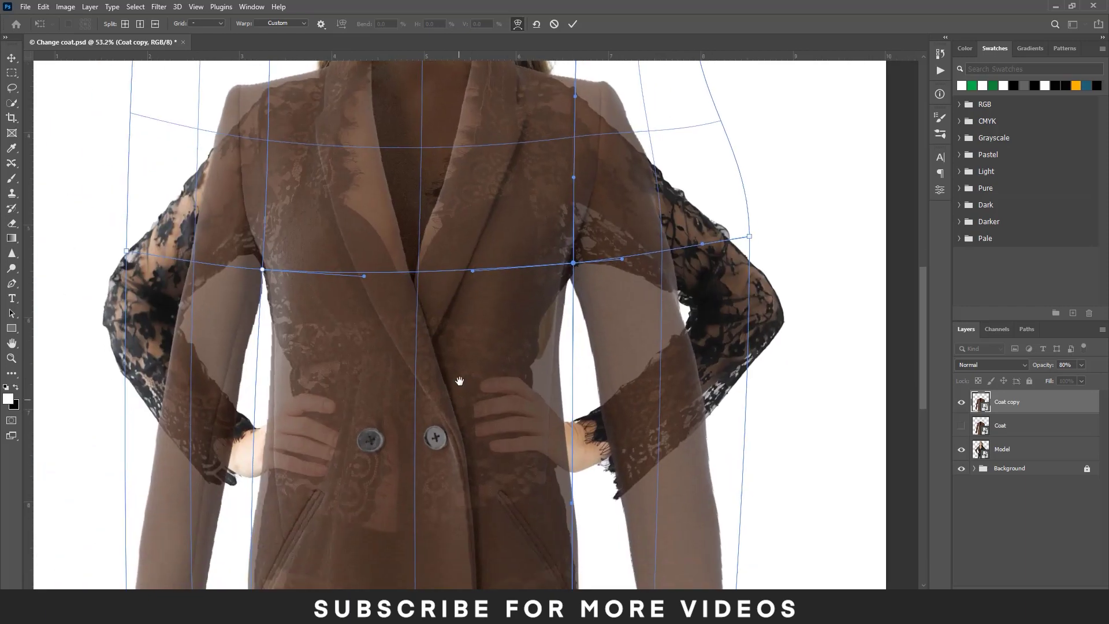
{"action": "scroll", "coordinate": [429, 348], "scroll_direction": "down", "scroll_amount": 4}
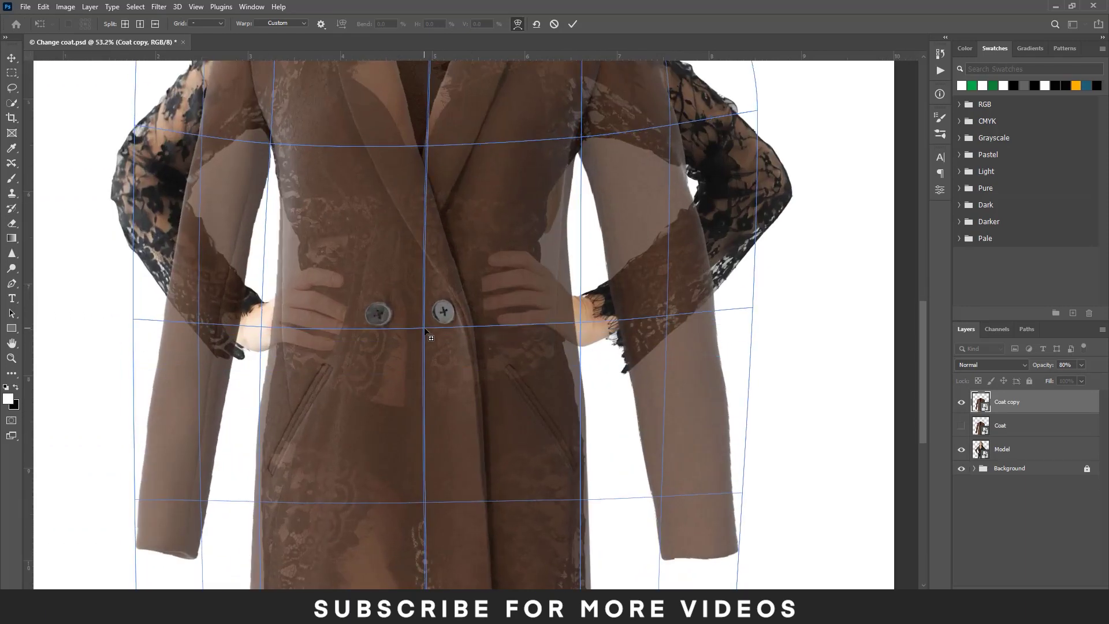
{"action": "scroll", "coordinate": [583, 251], "scroll_direction": "down", "scroll_amount": 2}
{"action": "left_click_drag", "start_coordinate": [583, 249], "coordinate": [569, 246]}
{"action": "scroll", "coordinate": [262, 319], "scroll_direction": "up", "scroll_amount": 4}
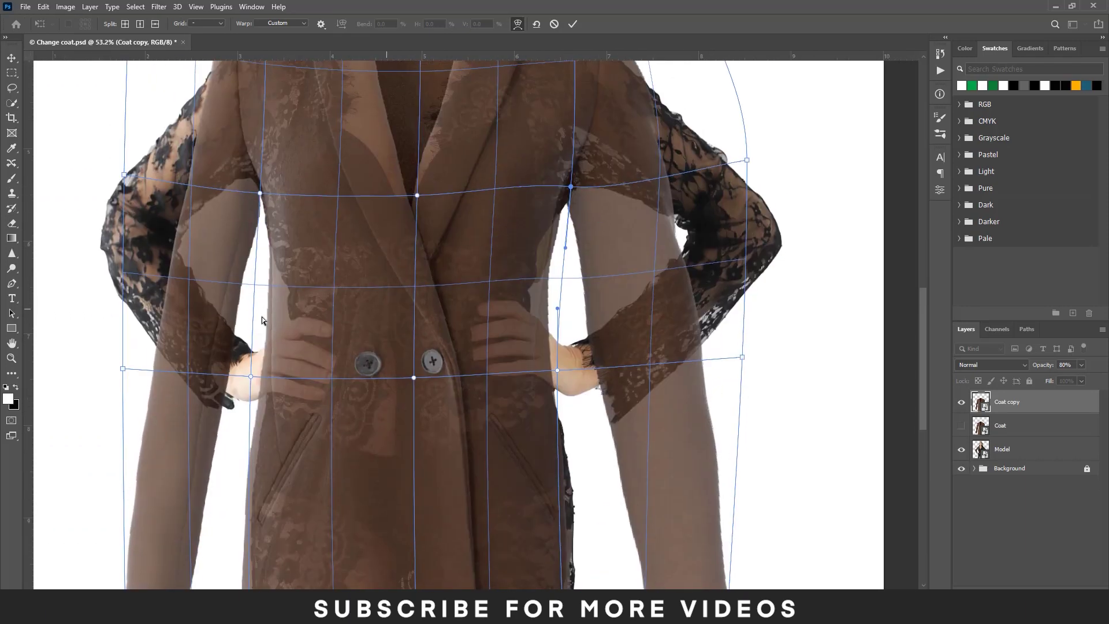
{"action": "left_click_drag", "start_coordinate": [262, 319], "coordinate": [260, 306]}
{"action": "scroll", "coordinate": [260, 307], "scroll_direction": "up", "scroll_amount": 2}
{"action": "scroll", "coordinate": [349, 336], "scroll_direction": "down", "scroll_amount": 5}
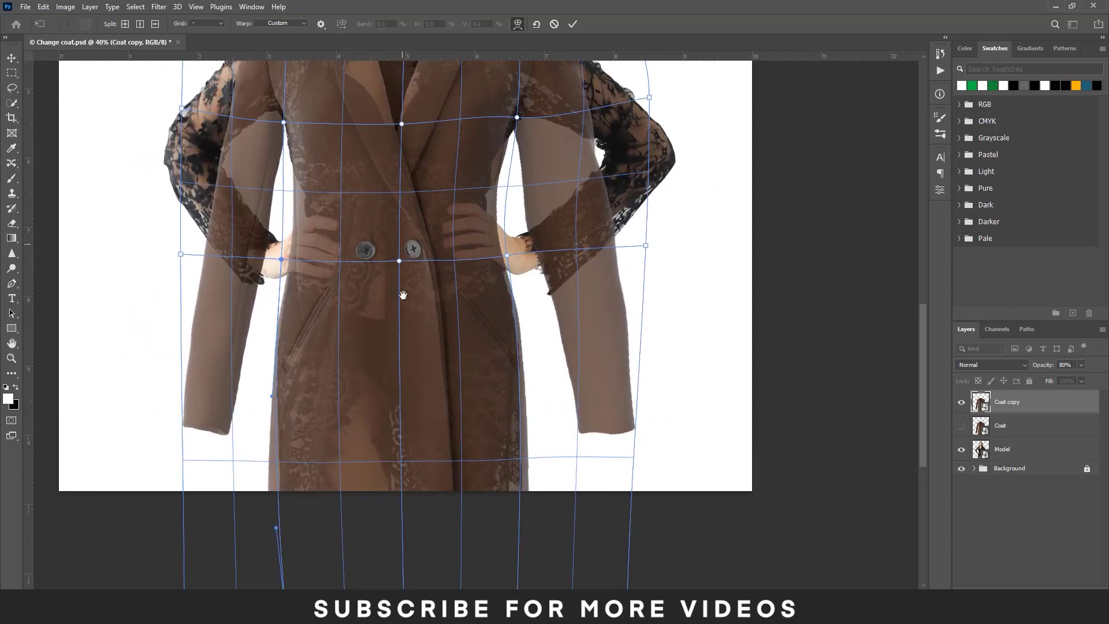
{"action": "scroll", "coordinate": [403, 295], "scroll_direction": "up", "scroll_amount": 5}
{"action": "key", "text": "Return"}
Step: Restore the coat copy to 100% opacity and brush away its right sleeve to reveal the lace arm
{"action": "key", "text": "0"}
{"action": "left_click_drag", "start_coordinate": [385, 360], "coordinate": [418, 361]}
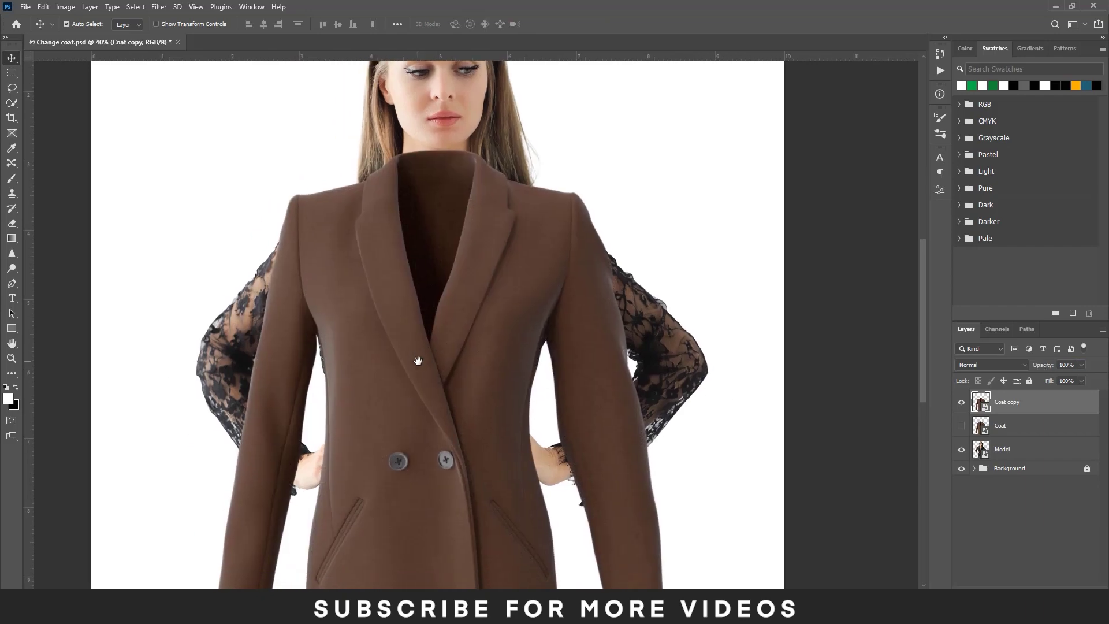
{"action": "scroll", "coordinate": [418, 361], "scroll_direction": "down", "scroll_amount": 3}
{"action": "key", "text": "b"}
{"action": "left_click_drag", "start_coordinate": [626, 557], "coordinate": [578, 381]}
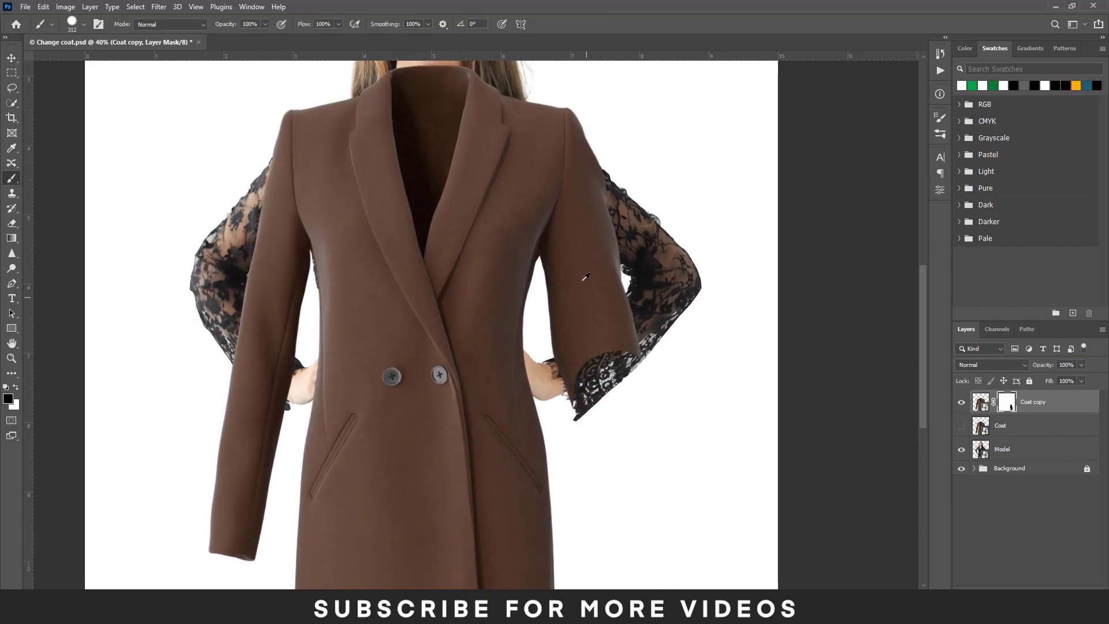
{"action": "scroll", "coordinate": [578, 347], "scroll_direction": "up", "scroll_amount": 2}
{"action": "mouse_move", "coordinate": [585, 264]}
{"action": "left_mouse_down"}
{"action": "mouse_move", "coordinate": [579, 287]}
{"action": "mouse_move", "coordinate": [574, 239]}
{"action": "left_mouse_up"}
{"action": "left_click_drag", "start_coordinate": [549, 537], "coordinate": [526, 335]}
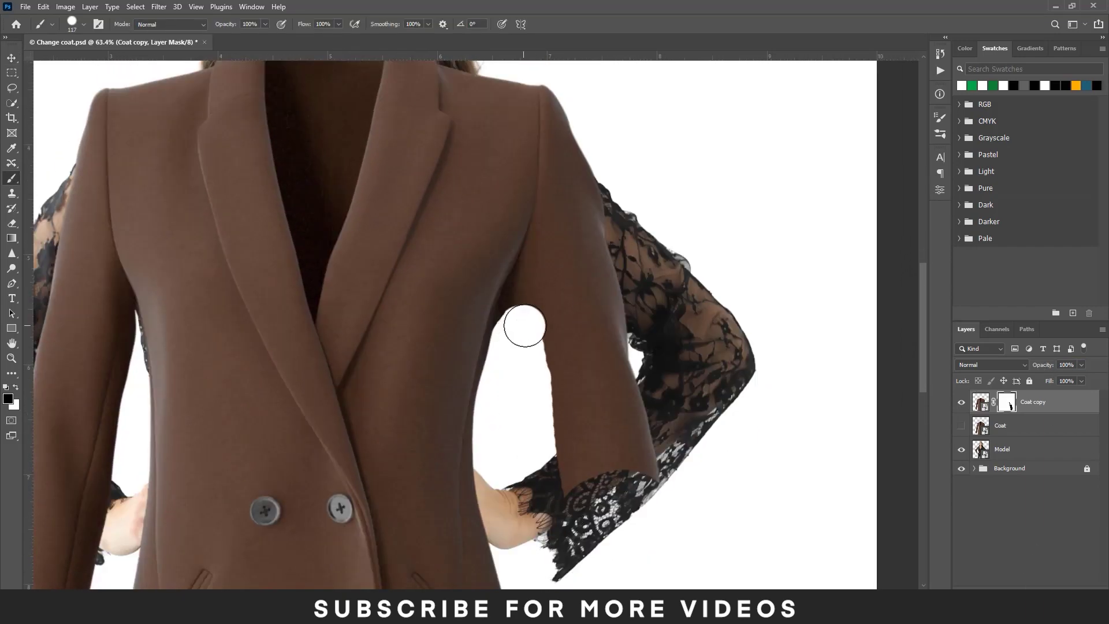
{"action": "left_click_drag", "start_coordinate": [629, 327], "coordinate": [592, 474]}
Step: With a larger brush, hide the coat's left sleeve to reveal the lace arm
{"action": "scroll", "coordinate": [590, 492], "scroll_direction": "left", "scroll_amount": 10}
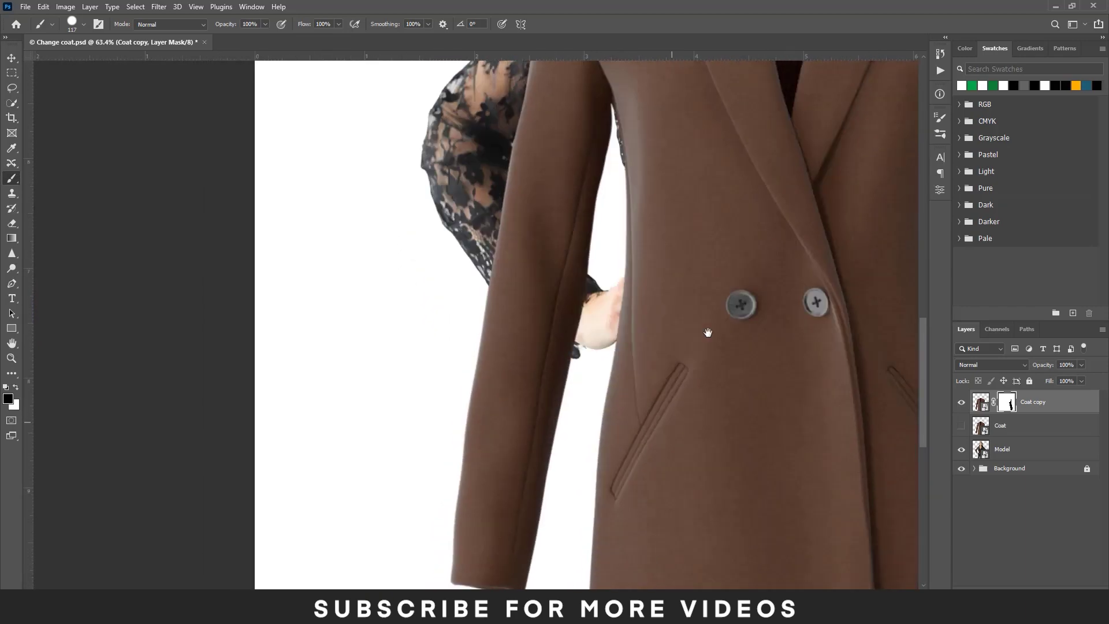
{"action": "key", "text": "bracketright"}
{"action": "key", "text": "bracketright"}
{"action": "key", "text": "bracketright"}
{"action": "left_click_drag", "start_coordinate": [533, 448], "coordinate": [554, 144]}
{"action": "mouse_move", "coordinate": [520, 347]}
{"action": "left_mouse_down"}
{"action": "mouse_move", "coordinate": [549, 240]}
{"action": "mouse_move", "coordinate": [552, 315]}
{"action": "left_mouse_up"}
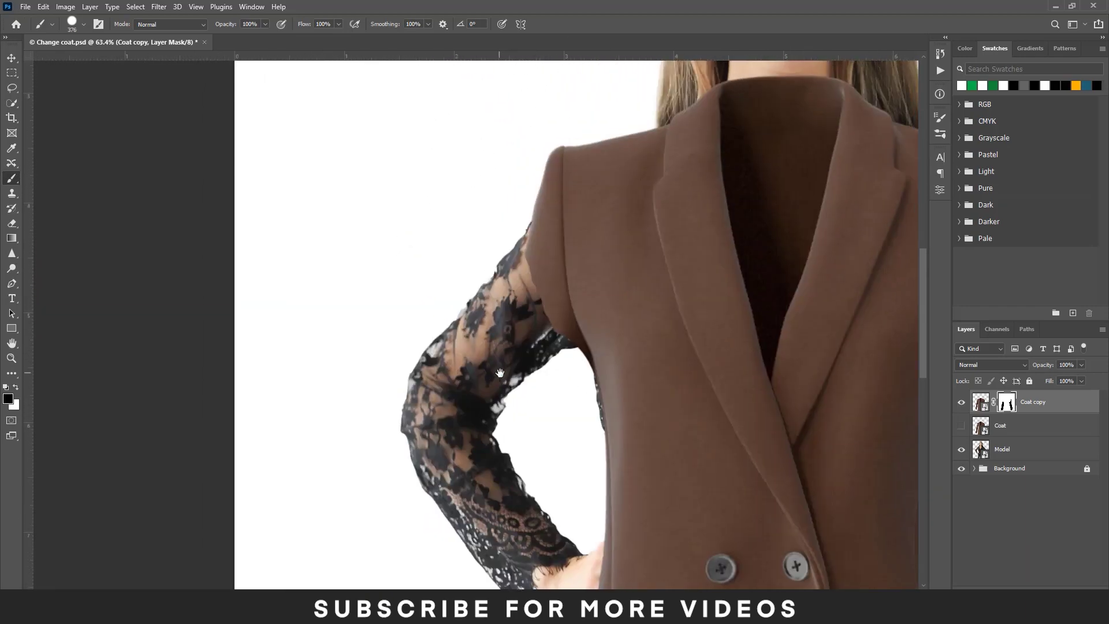
{"action": "scroll", "coordinate": [370, 392], "scroll_direction": "down", "scroll_amount": 3}
{"action": "scroll", "coordinate": [370, 393], "scroll_direction": "down", "scroll_amount": 3}
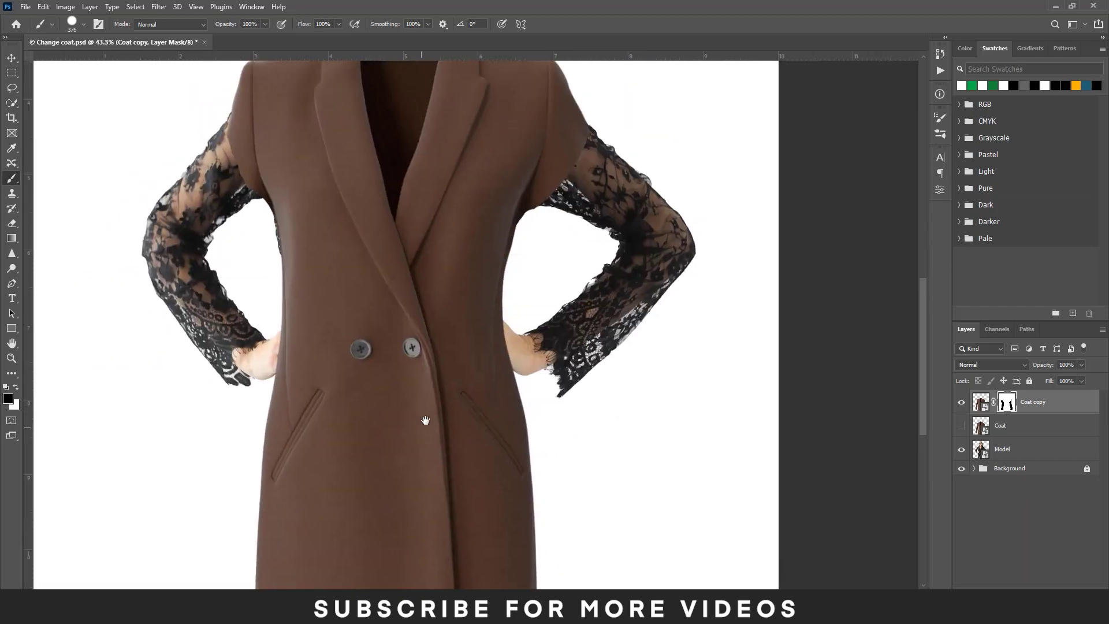
{"action": "scroll", "coordinate": [476, 306], "scroll_direction": "up", "scroll_amount": 3}
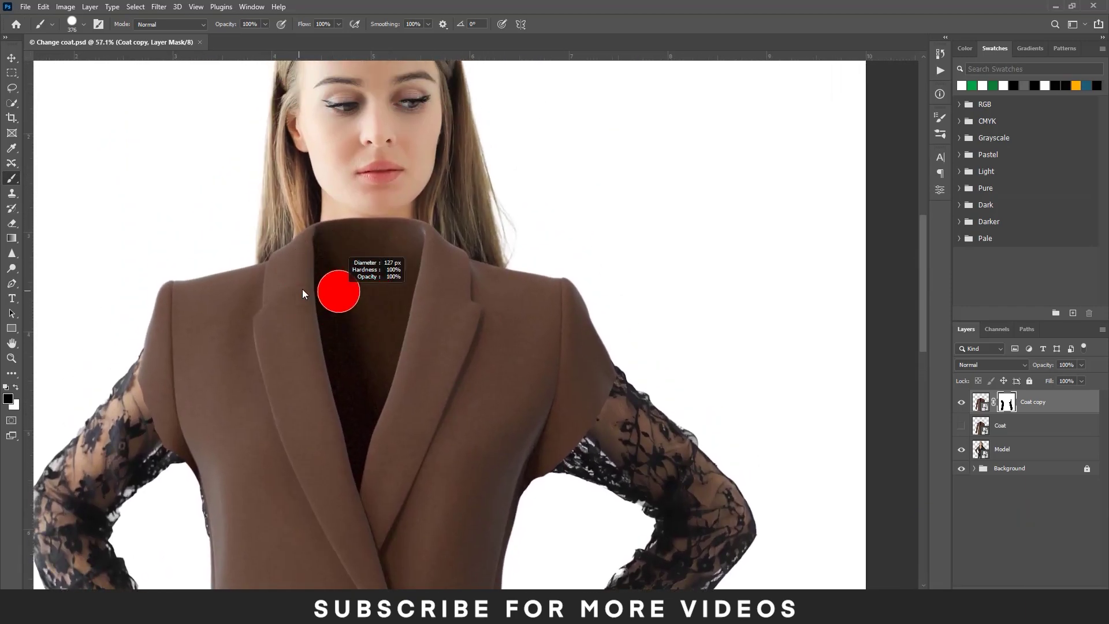
{"action": "scroll", "coordinate": [341, 298], "scroll_direction": "up", "scroll_amount": 5}
Step: Trace a pen path along the coat's collar and lapel edges
{"action": "key", "text": "p"}
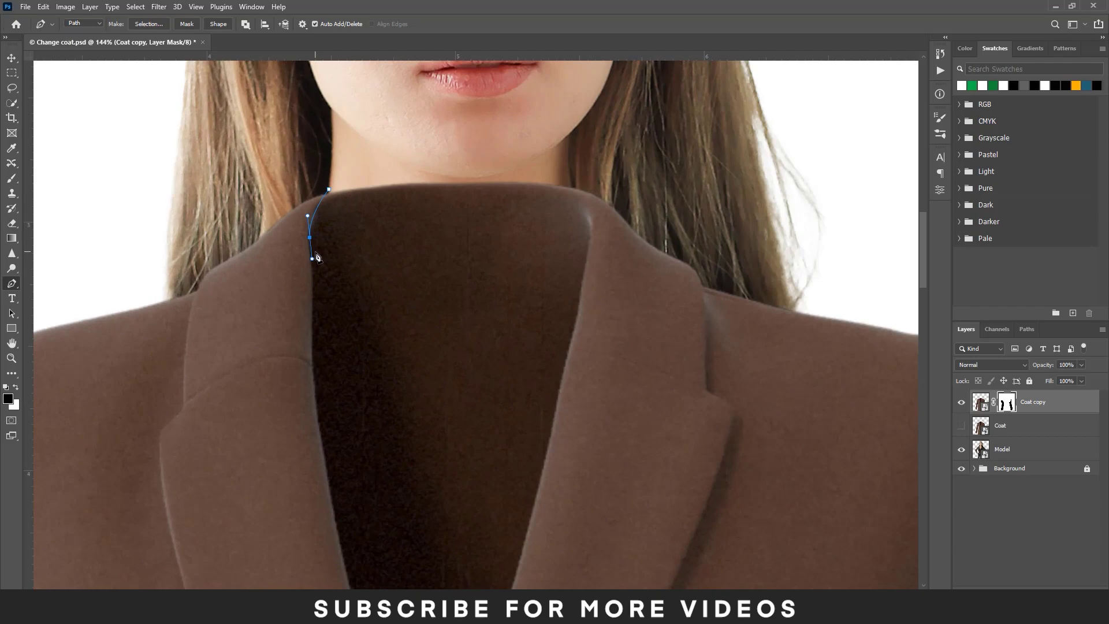
{"action": "scroll", "coordinate": [324, 271], "scroll_direction": "up", "scroll_amount": 2}
{"action": "left_click_drag", "start_coordinate": [334, 269], "coordinate": [332, 283]}
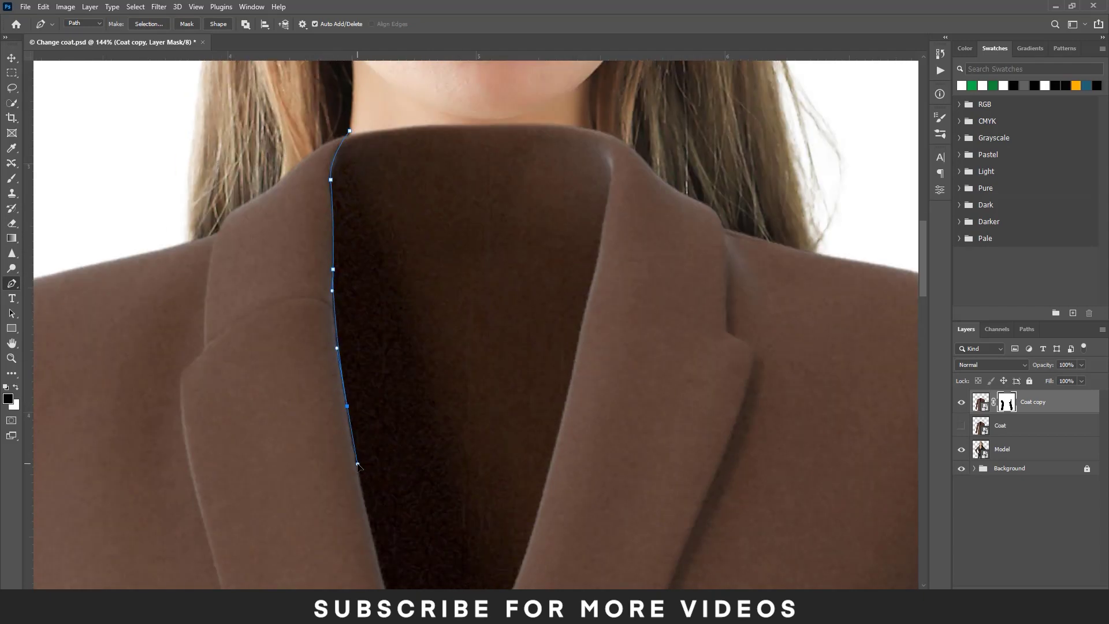
{"action": "scroll", "coordinate": [364, 404], "scroll_direction": "down", "scroll_amount": 5}
{"action": "mouse_move", "coordinate": [388, 394]}
{"action": "left_mouse_down"}
{"action": "mouse_move", "coordinate": [396, 420]}
{"action": "mouse_move", "coordinate": [416, 410]}
{"action": "mouse_move", "coordinate": [469, 344]}
{"action": "left_mouse_up"}
{"action": "scroll", "coordinate": [382, 379], "scroll_direction": "down", "scroll_amount": 2}
{"action": "scroll", "coordinate": [486, 365], "scroll_direction": "up", "scroll_amount": 2}
{"action": "scroll", "coordinate": [512, 328], "scroll_direction": "up", "scroll_amount": 3}
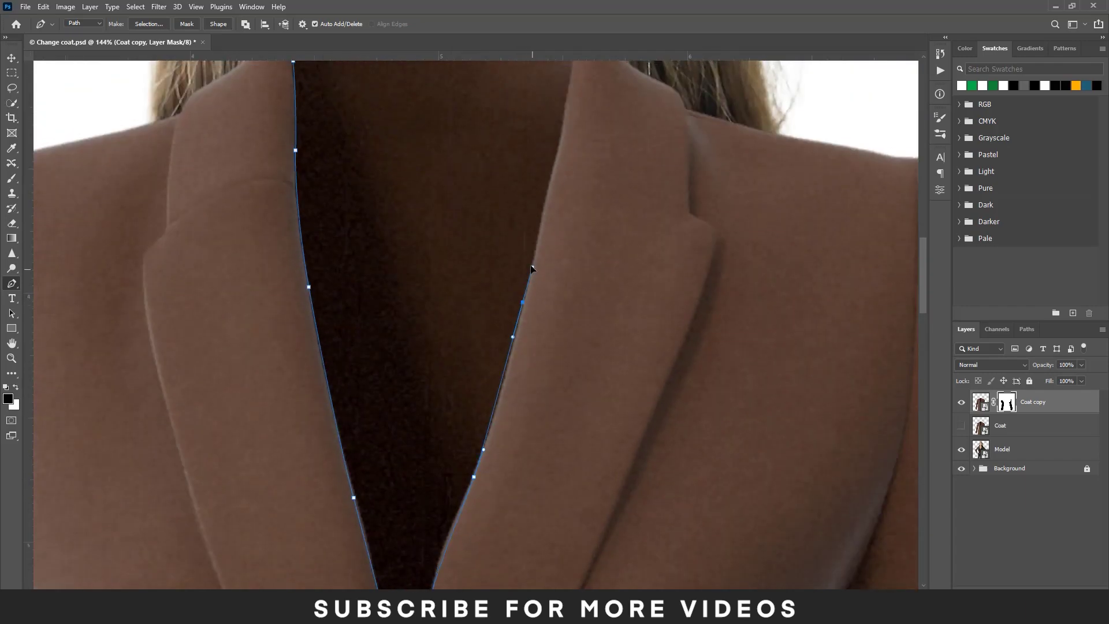
{"action": "scroll", "coordinate": [532, 260], "scroll_direction": "up", "scroll_amount": 2}
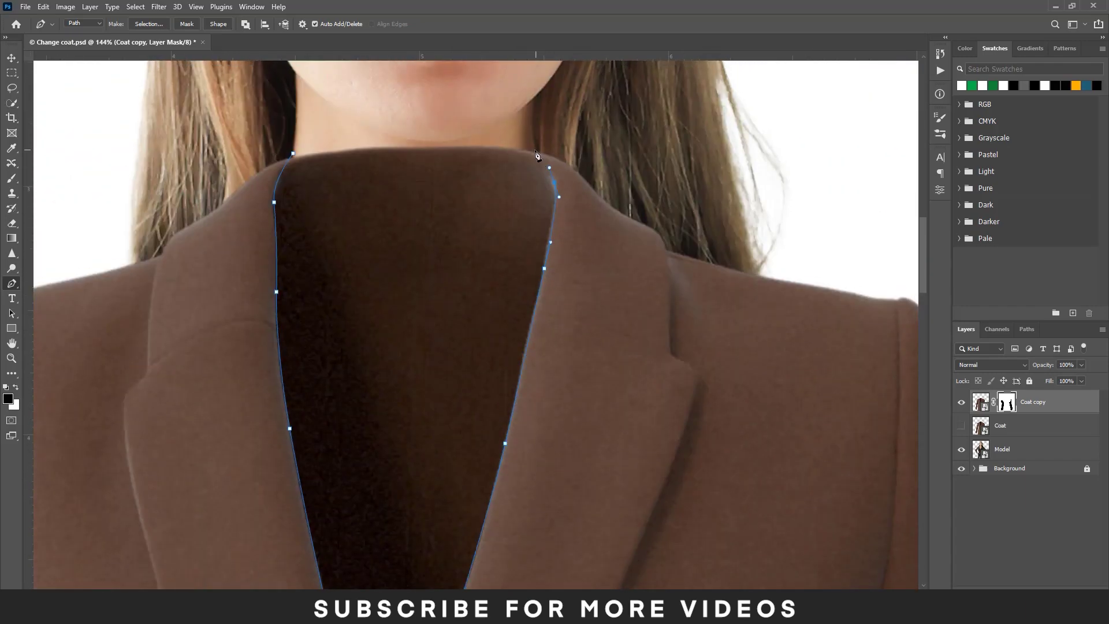
Step: Use the collar path to mask away the dark inner collar, revealing the model's neck
{"action": "key", "text": "alt+BackSpace"}
{"action": "key", "text": "ctrl+d"}
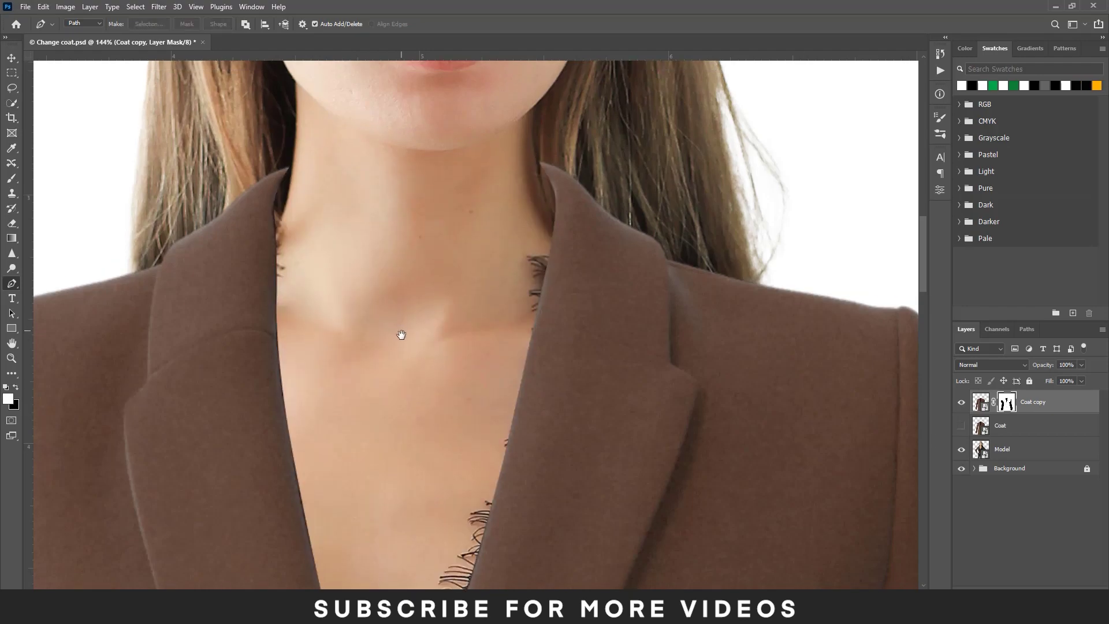
{"action": "scroll", "coordinate": [401, 332], "scroll_direction": "up", "scroll_amount": 2}
{"action": "key", "text": "b"}
{"action": "key", "text": "x"}
{"action": "scroll", "coordinate": [557, 257], "scroll_direction": "up", "scroll_amount": 3}
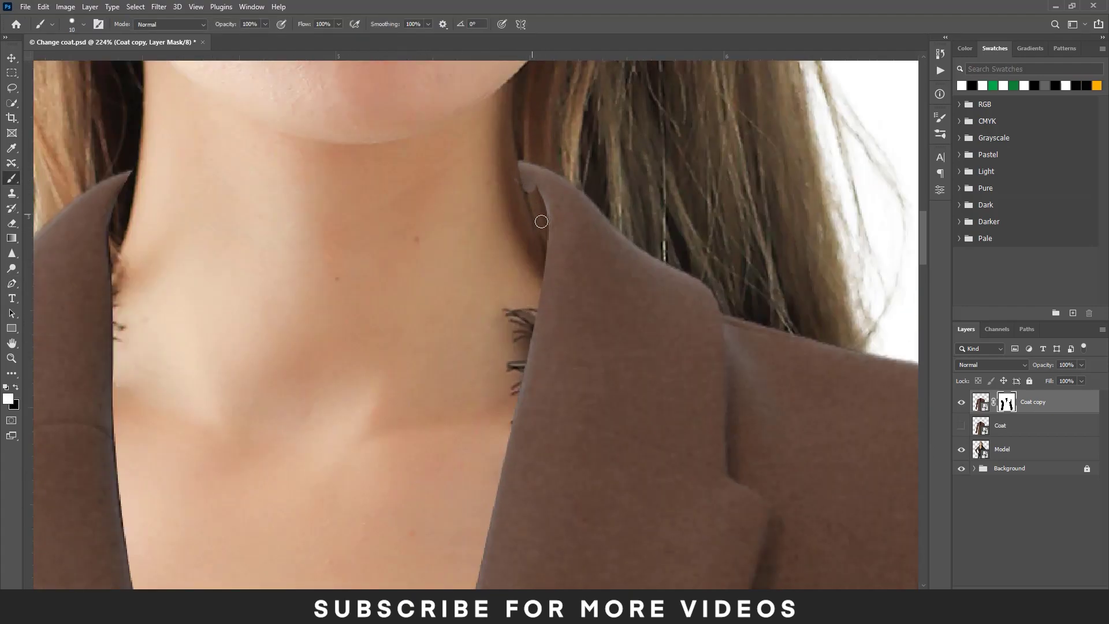
{"action": "scroll", "coordinate": [379, 139], "scroll_direction": "left", "scroll_amount": 4}
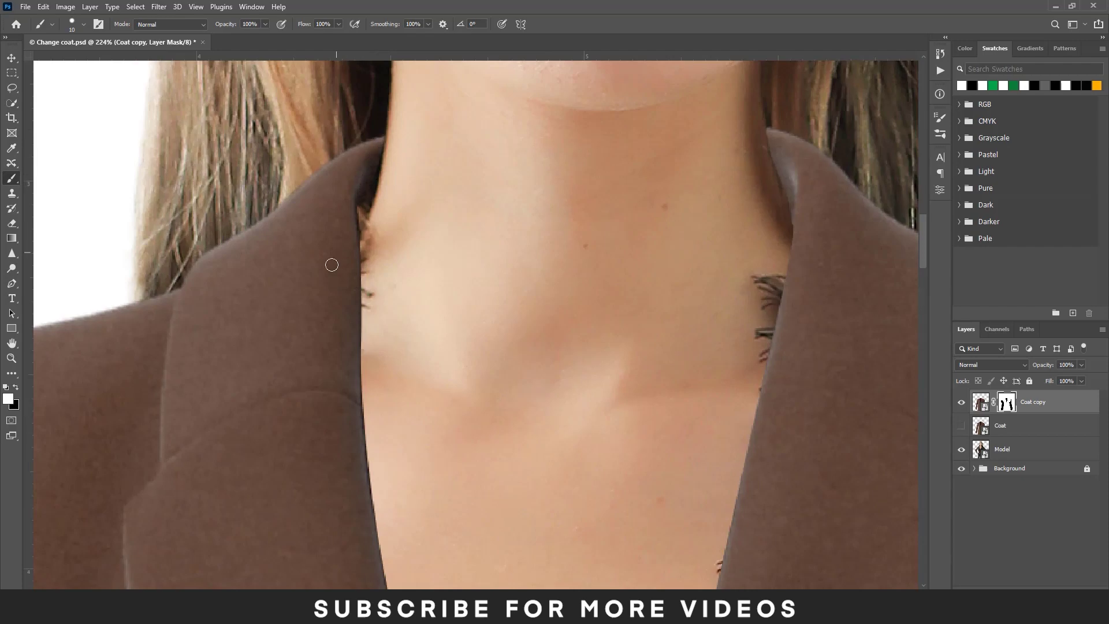
{"action": "scroll", "coordinate": [353, 230], "scroll_direction": "down", "scroll_amount": 5}
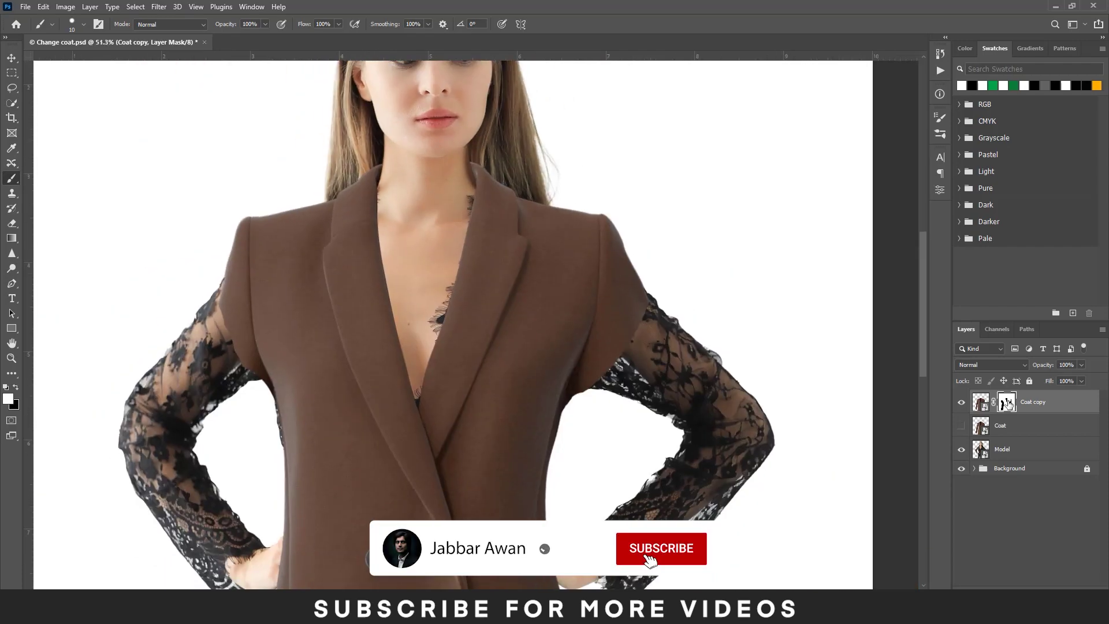
Step: Feather the coat copy's mask edge to about 1.9 px
{"action": "double_click", "coordinate": [1007, 403]}
{"action": "scroll", "coordinate": [446, 233], "scroll_direction": "up", "scroll_amount": 5}
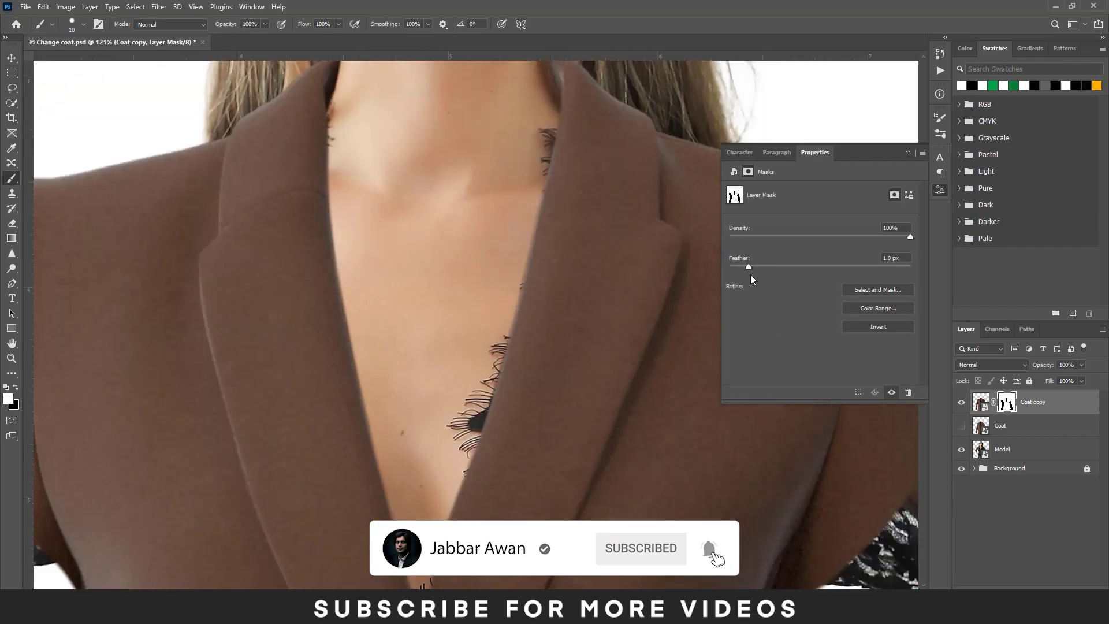
{"action": "mouse_move", "coordinate": [491, 381]}
{"action": "left_mouse_down"}
{"action": "mouse_move", "coordinate": [523, 364]}
{"action": "mouse_move", "coordinate": [555, 320]}
{"action": "left_mouse_up"}
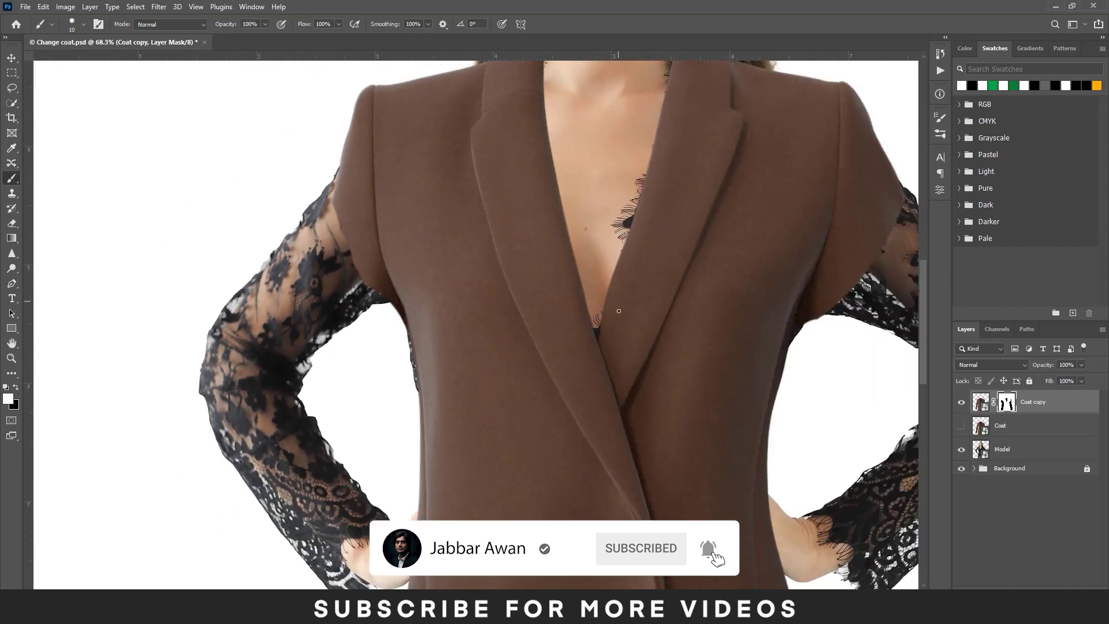
{"action": "scroll", "coordinate": [555, 320], "scroll_direction": "down", "scroll_amount": 4}
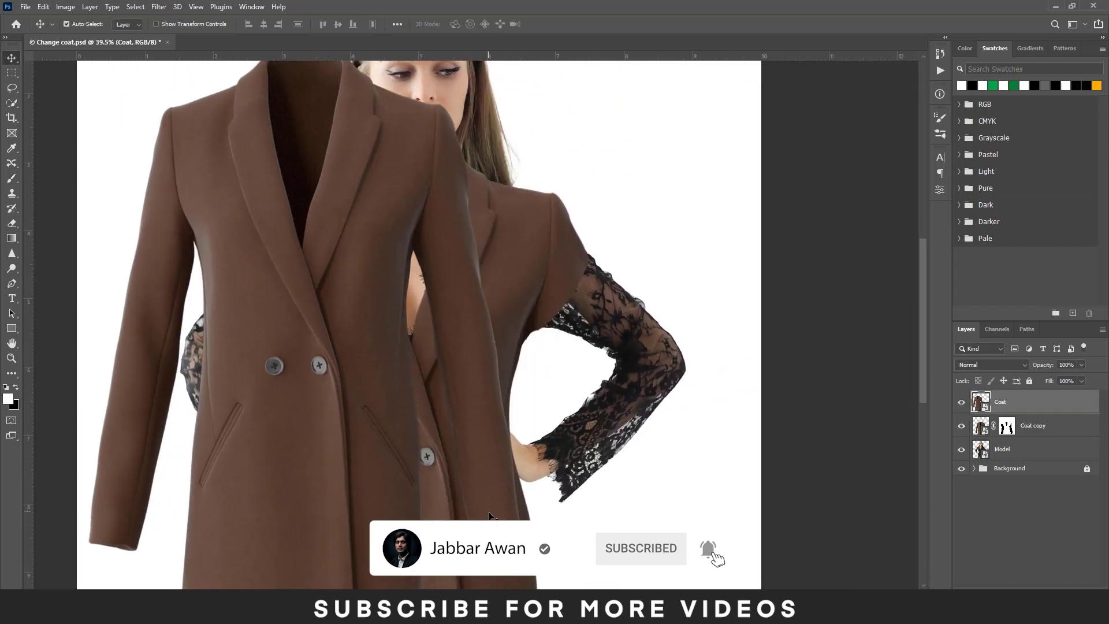
Step: Move the sleeve piece below the coat layers, rotate it onto the arm, and warp its top to the shoulder
{"action": "scroll", "coordinate": [425, 339], "scroll_direction": "up", "scroll_amount": 5}
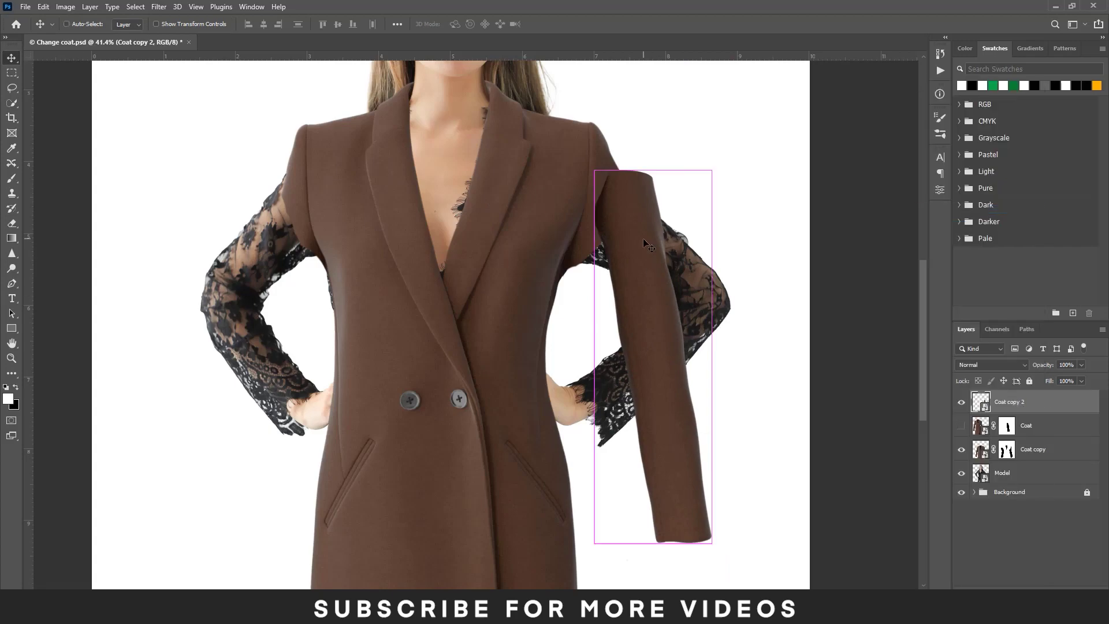
{"action": "key", "text": "ctrl+["}
{"action": "key", "text": "ctrl+["}
{"action": "key", "text": "ctrl+t"}
{"action": "mouse_move", "coordinate": [722, 168]}
{"action": "left_mouse_down"}
{"action": "mouse_move", "coordinate": [711, 305]}
{"action": "mouse_move", "coordinate": [624, 327]}
{"action": "mouse_move", "coordinate": [708, 292]}
{"action": "left_mouse_up"}
{"action": "right_click", "coordinate": [623, 327]}
{"action": "left_click", "coordinate": [641, 449]}
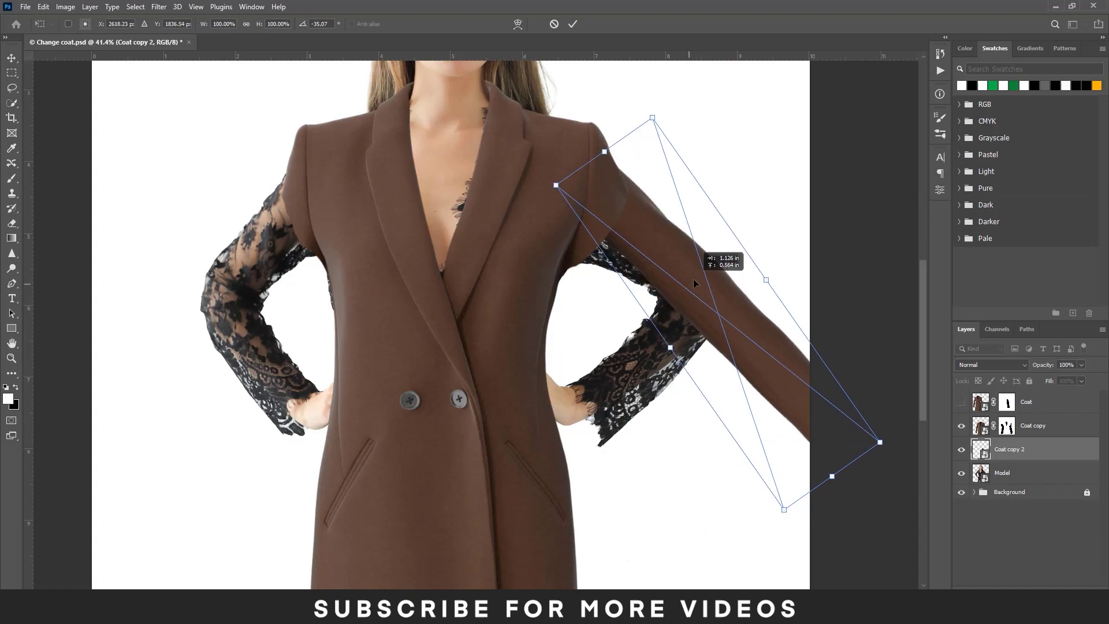
{"action": "right_click", "coordinate": [705, 260]}
{"action": "left_click_drag", "start_coordinate": [555, 173], "coordinate": [521, 213]}
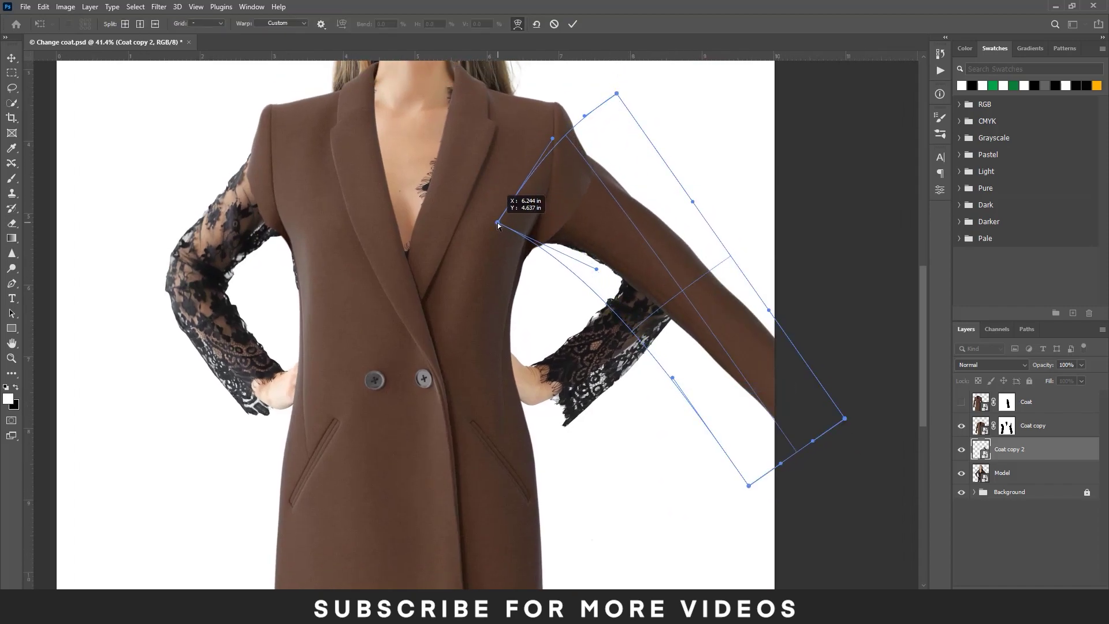
{"action": "scroll", "coordinate": [570, 206], "scroll_direction": "up", "scroll_amount": 1}
{"action": "left_click_drag", "start_coordinate": [597, 145], "coordinate": [595, 137]}
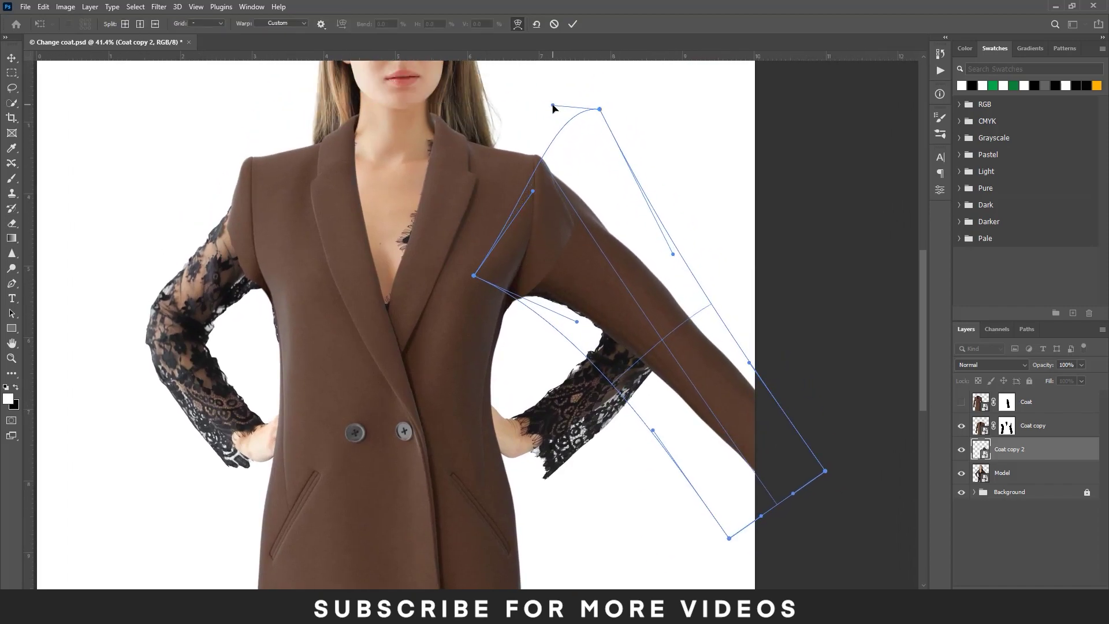
Step: Warp the sleeve to follow the arm, bending it down toward the hip around the elbow
{"action": "scroll", "coordinate": [574, 219], "scroll_direction": "down", "scroll_amount": 4}
{"action": "scroll", "coordinate": [573, 219], "scroll_direction": "right", "scroll_amount": 4}
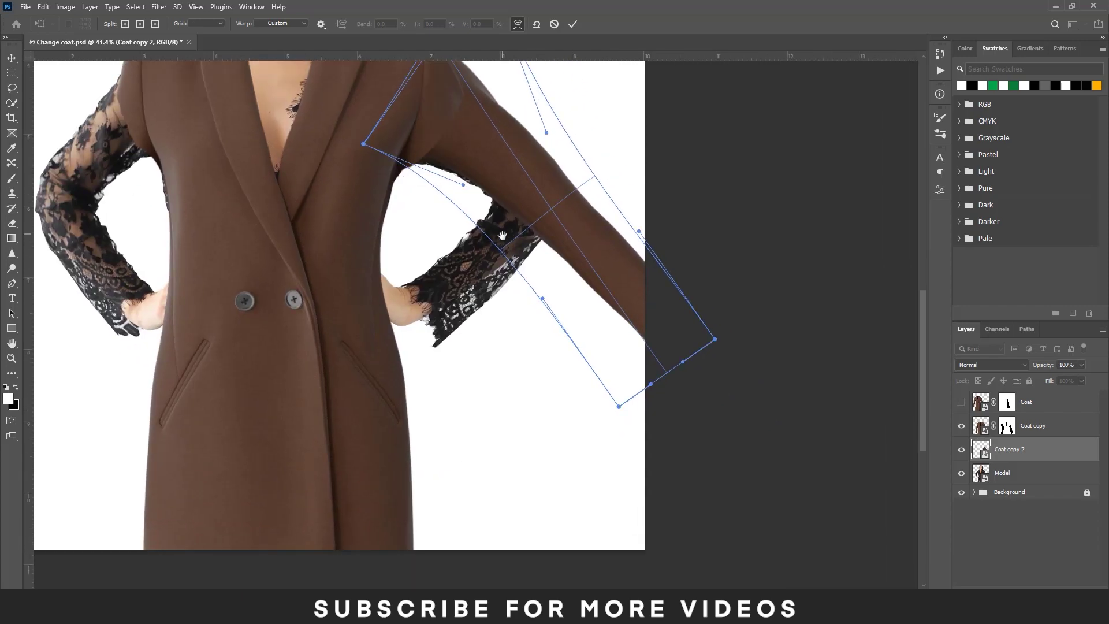
{"action": "scroll", "coordinate": [499, 411], "scroll_direction": "down", "scroll_amount": 2}
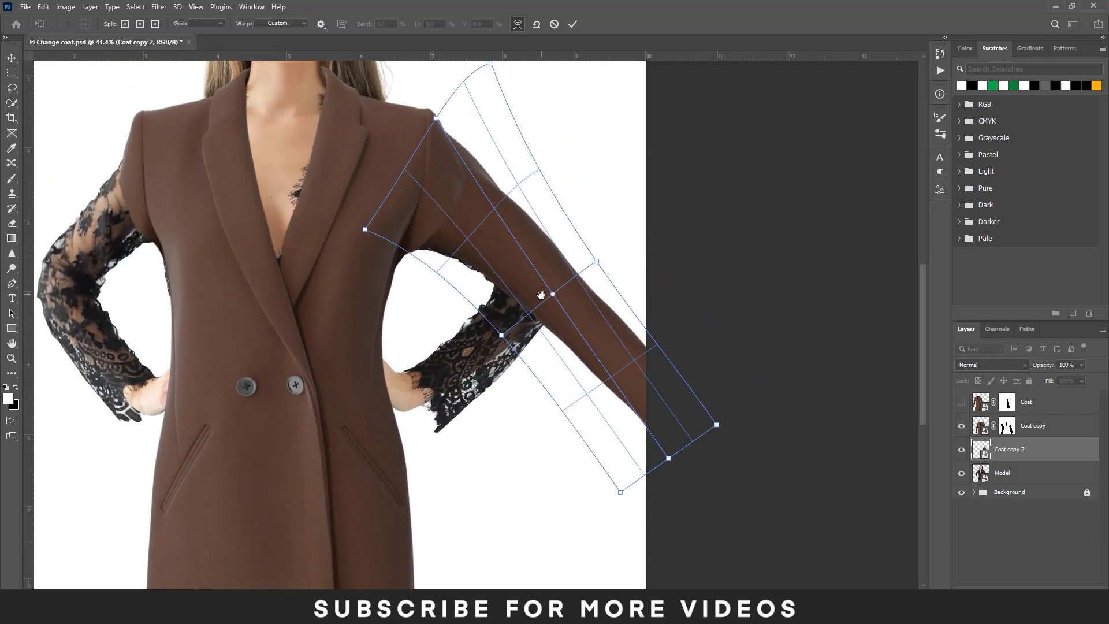
{"action": "left_click_drag", "start_coordinate": [560, 346], "coordinate": [456, 372]}
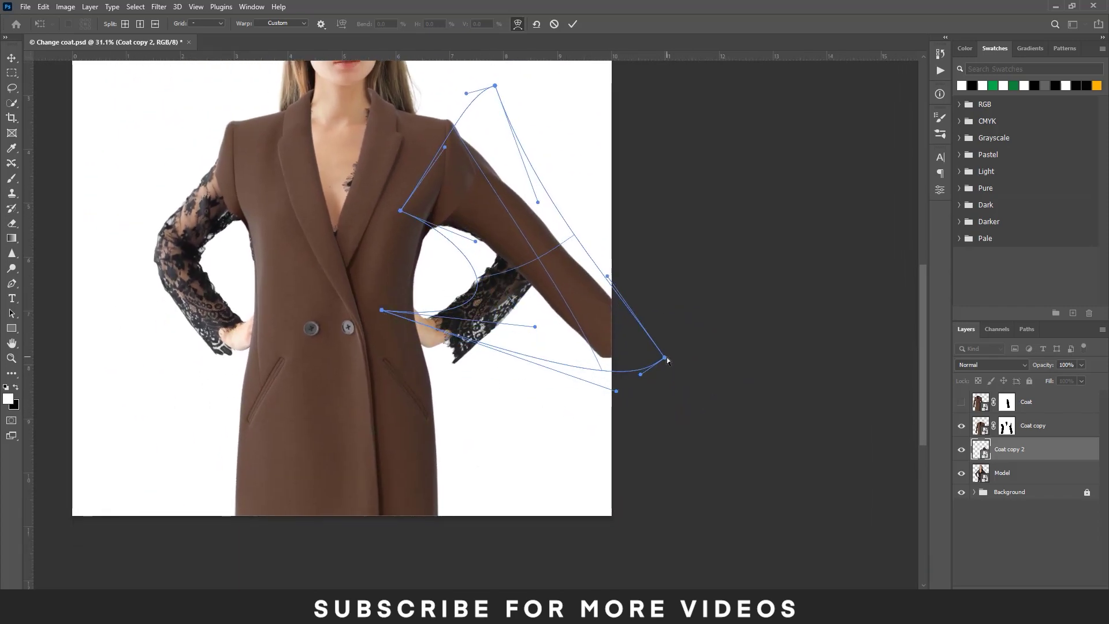
{"action": "left_click_drag", "start_coordinate": [666, 358], "coordinate": [614, 355]}
{"action": "scroll", "coordinate": [614, 355], "scroll_direction": "up", "scroll_amount": 4}
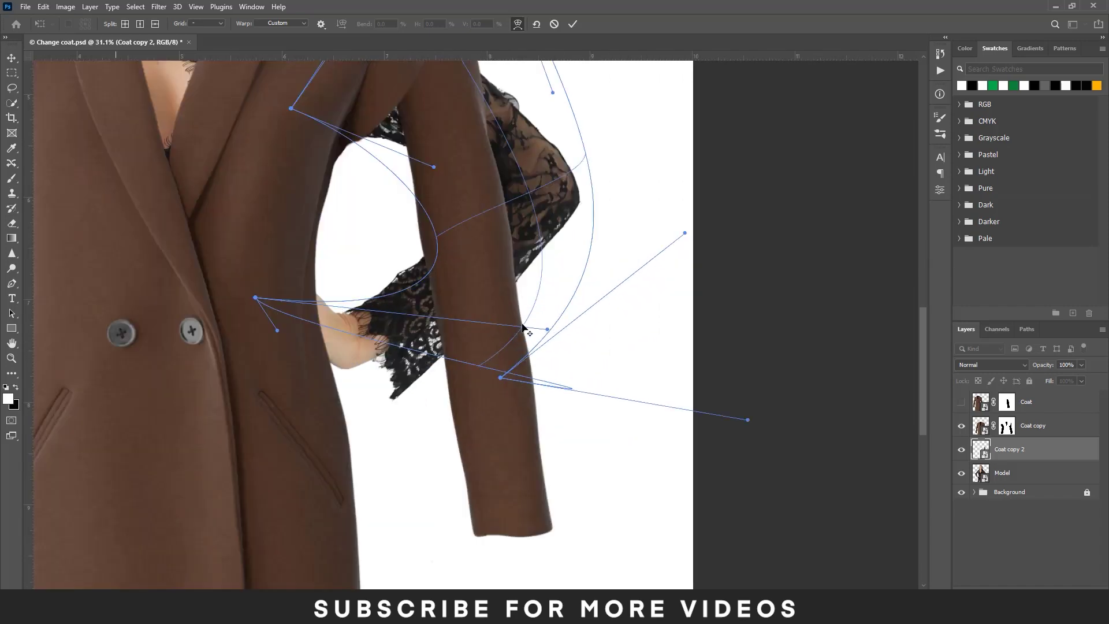
{"action": "left_click_drag", "start_coordinate": [768, 310], "coordinate": [705, 349]}
{"action": "left_click_drag", "start_coordinate": [424, 396], "coordinate": [393, 358]}
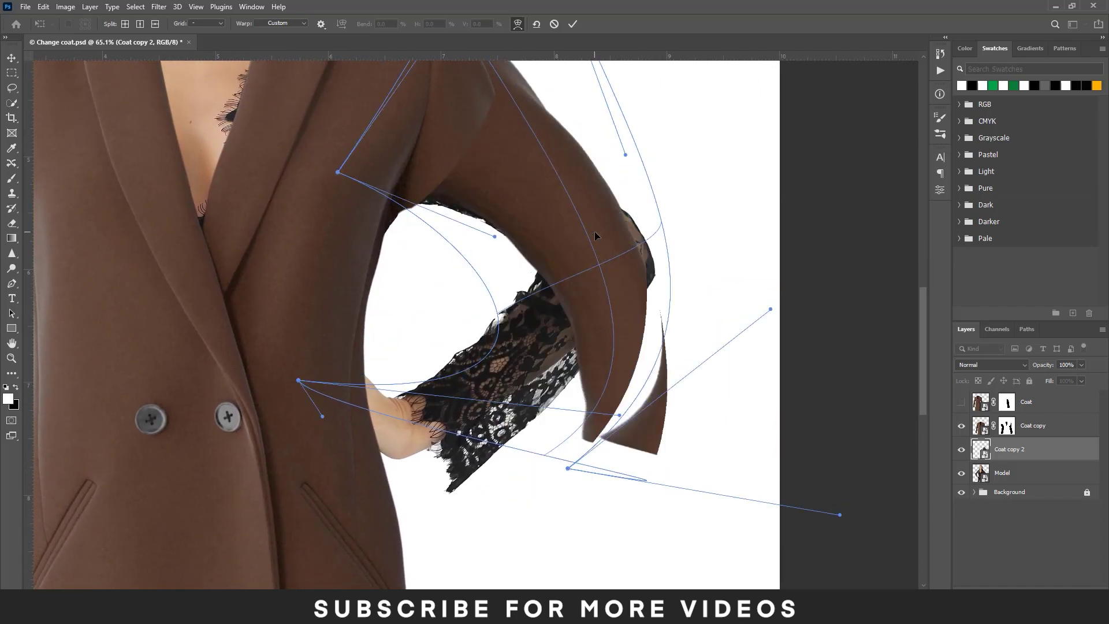
{"action": "left_click", "coordinate": [573, 23]}
Step: Rewarp the sleeve to curve around the elbow with its end stretched outward
{"action": "scroll", "coordinate": [585, 312], "scroll_direction": "down", "scroll_amount": 2}
{"action": "key", "text": "ctrl+t"}
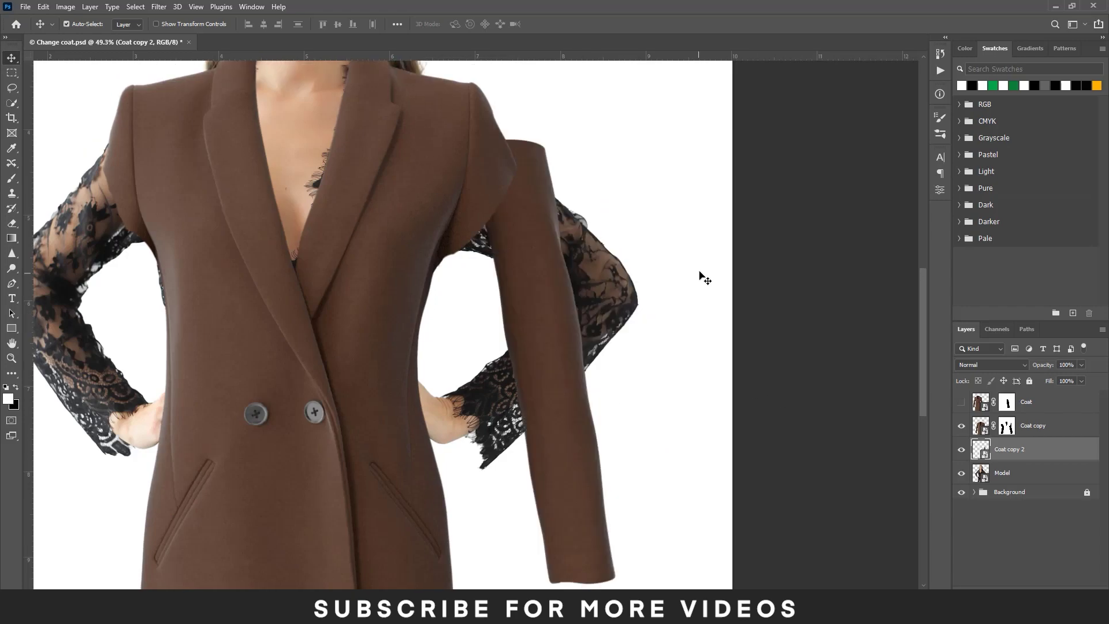
{"action": "right_click", "coordinate": [700, 277]}
{"action": "left_click", "coordinate": [867, 154]}
{"action": "mouse_move", "coordinate": [589, 440]}
{"action": "left_mouse_down"}
{"action": "mouse_move", "coordinate": [549, 350]}
{"action": "mouse_move", "coordinate": [697, 317]}
{"action": "left_mouse_up"}
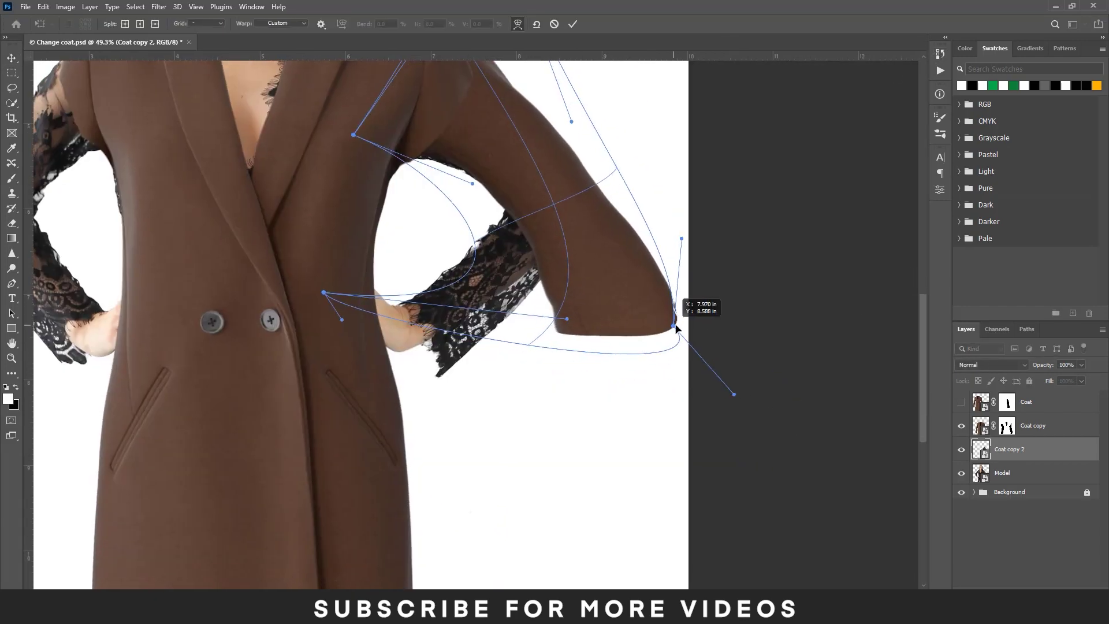
{"action": "left_click_drag", "start_coordinate": [324, 293], "coordinate": [521, 312]}
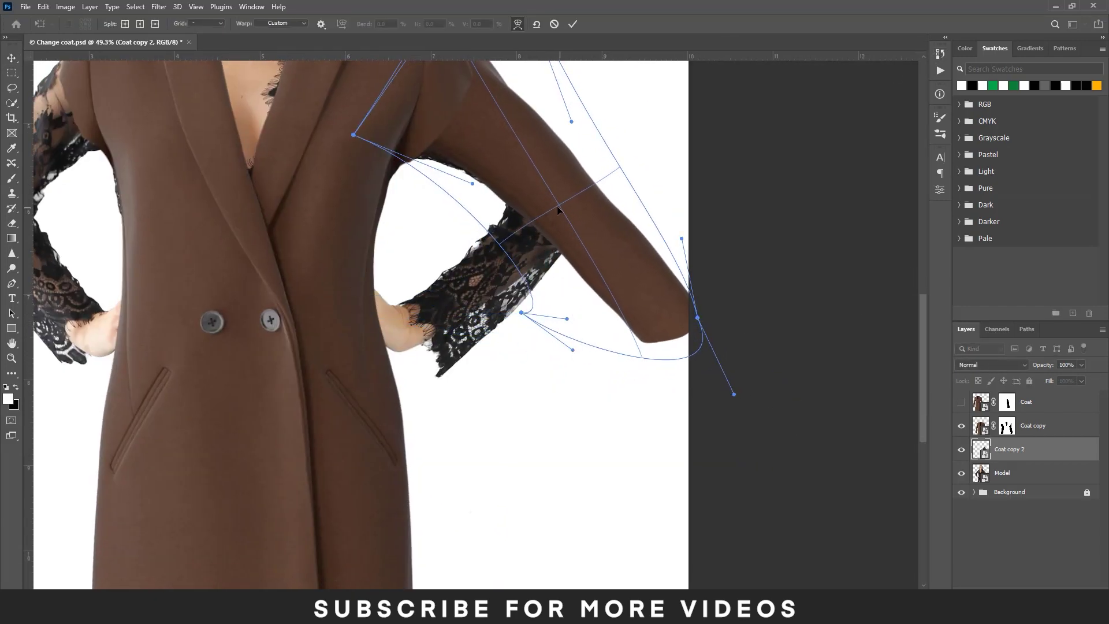
{"action": "left_click", "coordinate": [573, 24]}
Step: Duplicate the sleeve, then rotate and shrink the copy into a downward-angled forearm piece
{"action": "key", "text": "ctrl+j"}
{"action": "key", "text": "ctrl+t"}
{"action": "left_click_drag", "start_coordinate": [875, 453], "coordinate": [473, 456]}
{"action": "left_click_drag", "start_coordinate": [456, 301], "coordinate": [452, 310]}
{"action": "scroll", "coordinate": [717, 223], "scroll_direction": "up", "scroll_amount": 5}
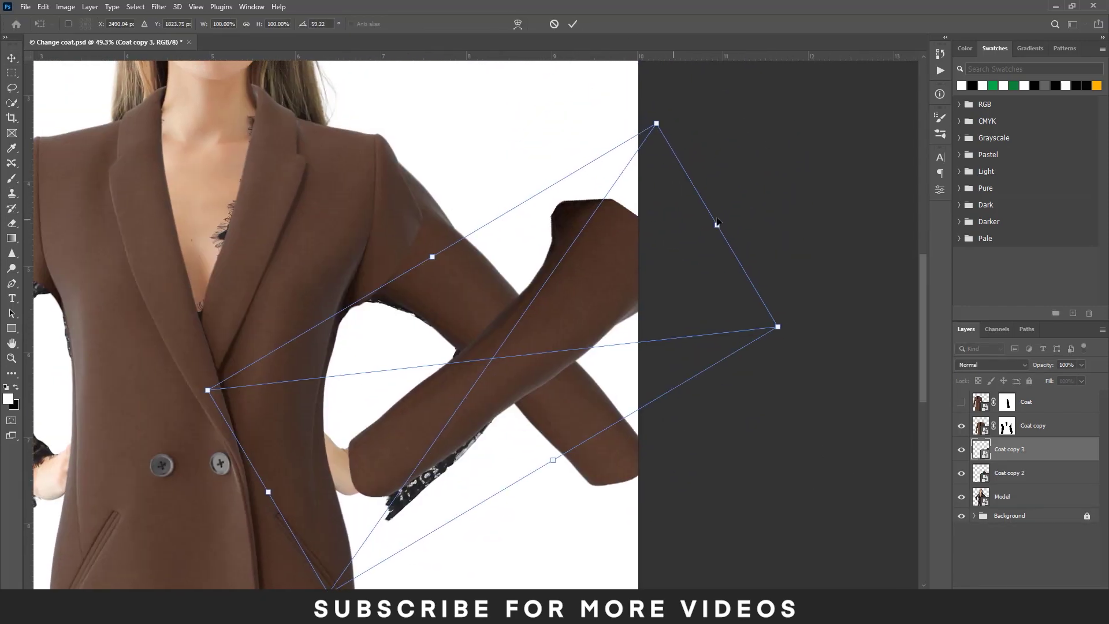
{"action": "left_click_drag", "start_coordinate": [717, 223], "coordinate": [661, 243]}
{"action": "left_click_drag", "start_coordinate": [485, 364], "coordinate": [445, 392]}
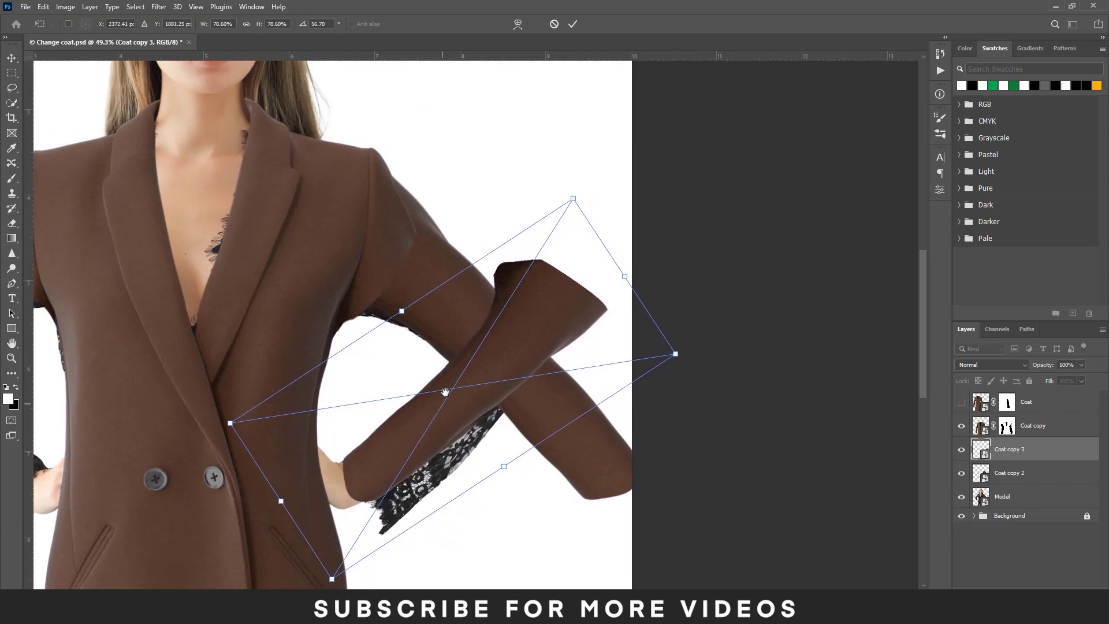
{"action": "key", "text": "Return"}
{"action": "scroll", "coordinate": [439, 376], "scroll_direction": "up", "scroll_amount": 3}
Step: Add a layer mask to the upper sleeve and paint out, in black, the lace showing below it
{"action": "key", "text": "b"}
{"action": "key", "text": "x"}
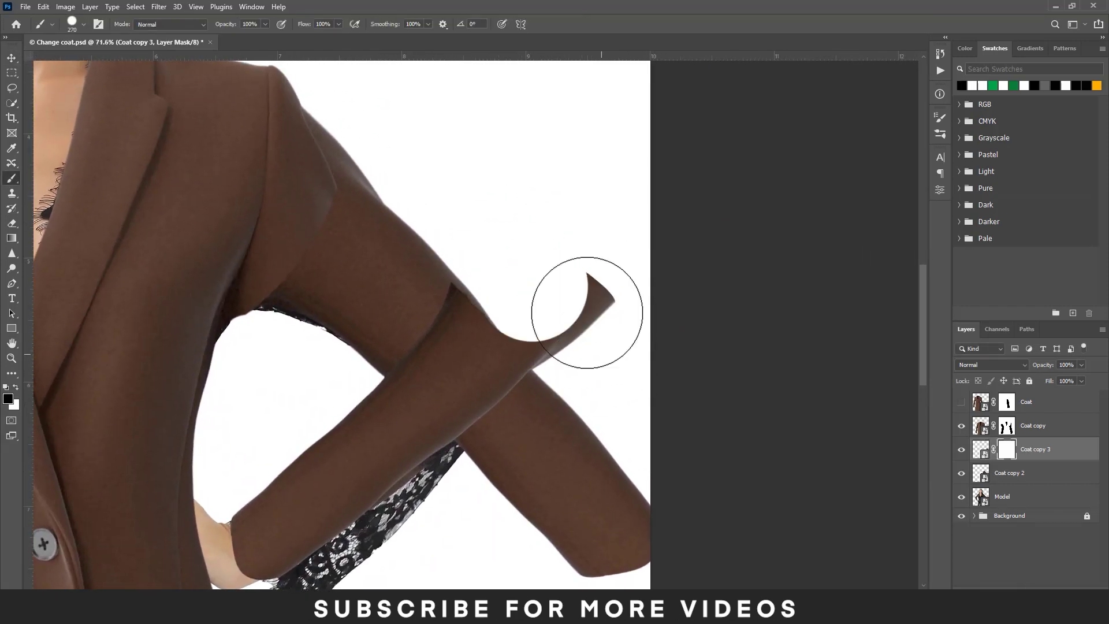
{"action": "left_click", "coordinate": [1009, 475]}
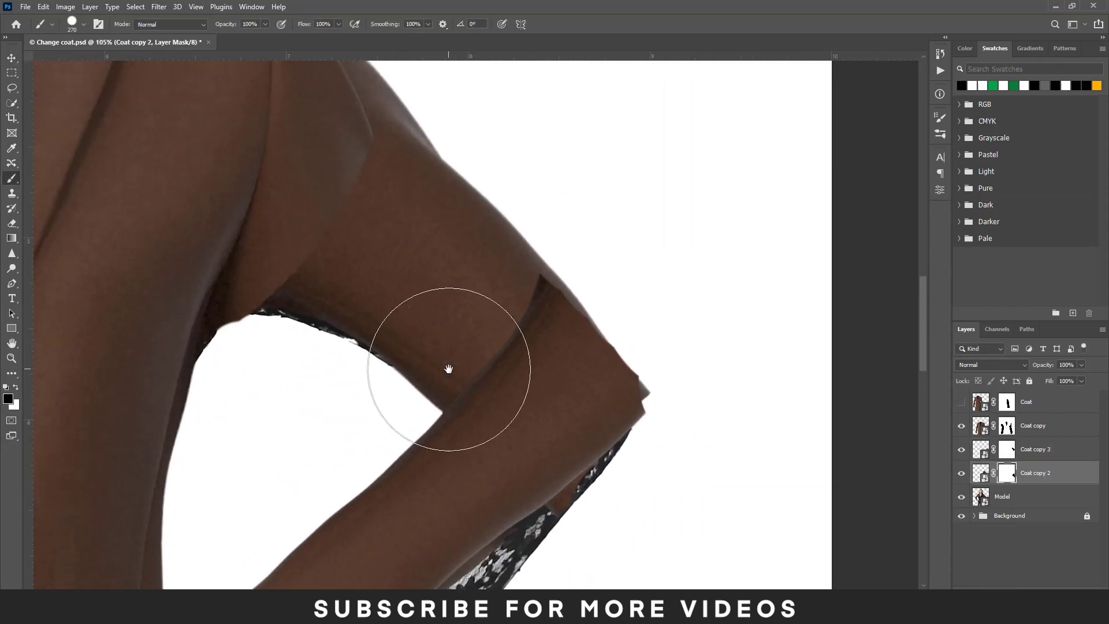
{"action": "scroll", "coordinate": [512, 384], "scroll_direction": "up", "scroll_amount": 2}
{"action": "scroll", "coordinate": [512, 384], "scroll_direction": "down", "scroll_amount": 2}
{"action": "left_click_drag", "start_coordinate": [539, 495], "coordinate": [425, 573]}
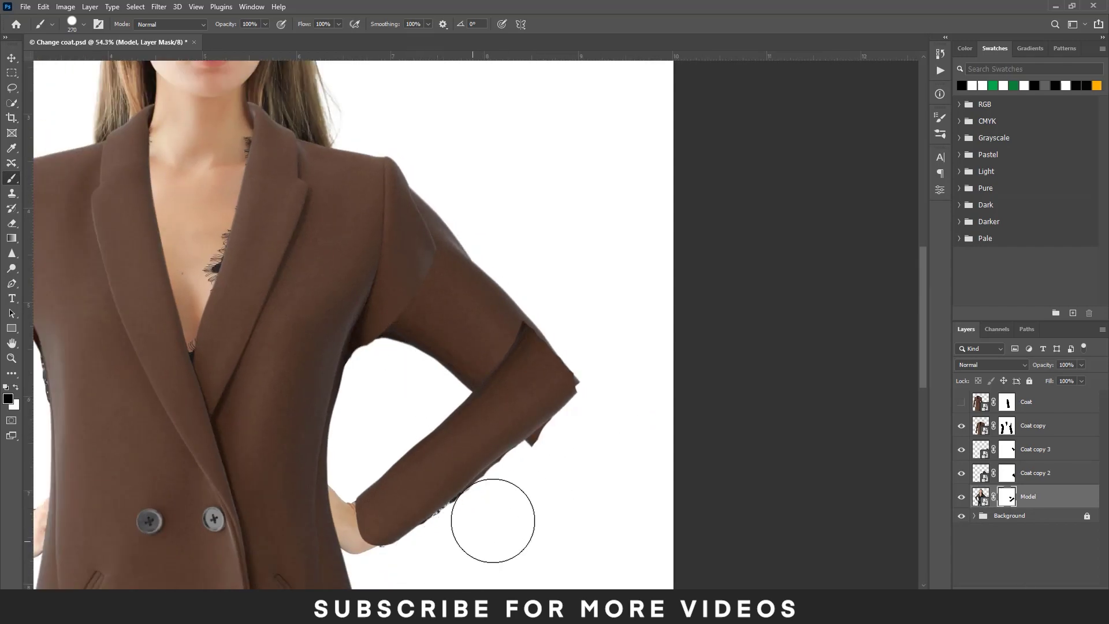
{"action": "scroll", "coordinate": [471, 398], "scroll_direction": "up", "scroll_amount": 2}
{"action": "scroll", "coordinate": [565, 339], "scroll_direction": "up", "scroll_amount": 2}
Step: Move the forearm sleeve layer above the upper sleeve and touch up the upper sleeve's mask
{"action": "key", "text": "x"}
{"action": "key", "text": "v"}
{"action": "left_click", "coordinate": [1003, 453]}
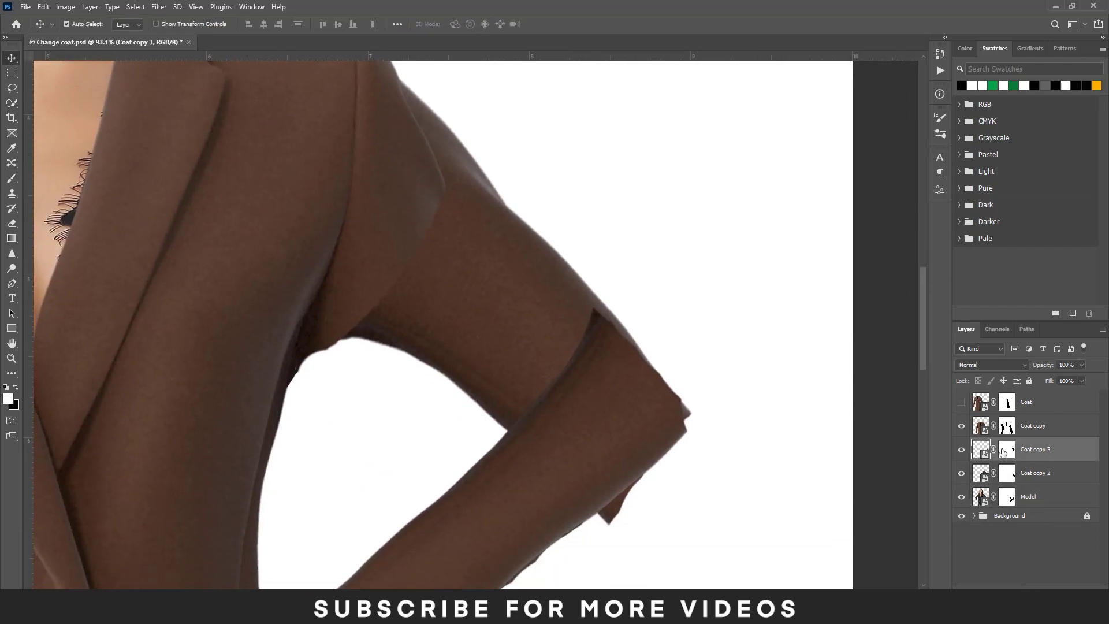
{"action": "key", "text": "ctrl+bracketright"}
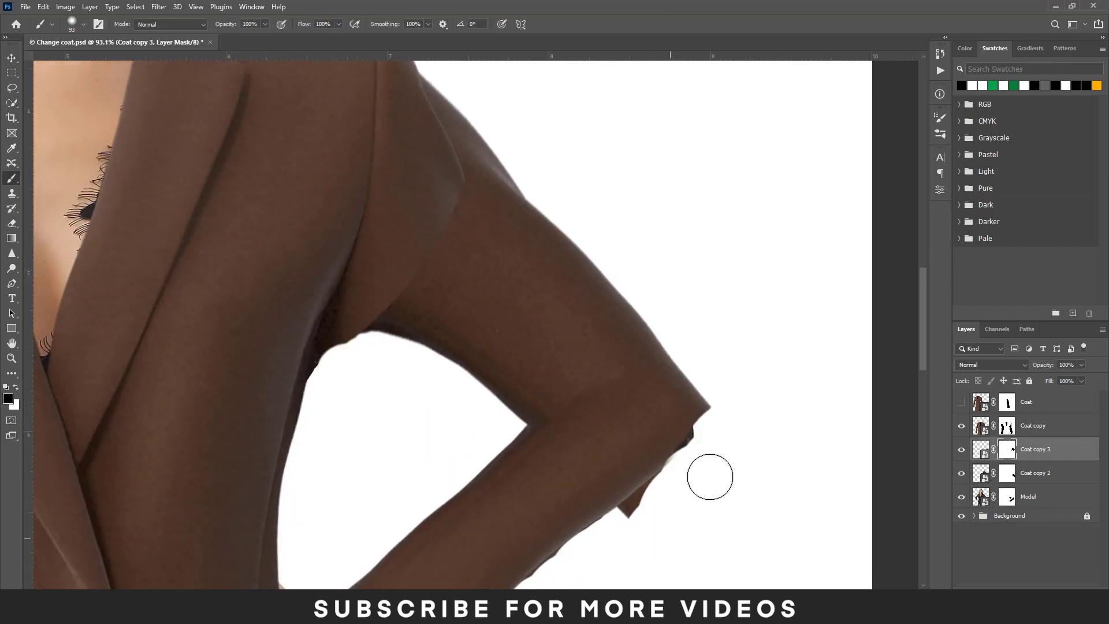
{"action": "left_click", "coordinate": [1008, 473]}
{"action": "scroll", "coordinate": [674, 376], "scroll_direction": "up", "scroll_amount": 1}
{"action": "scroll", "coordinate": [613, 359], "scroll_direction": "up", "scroll_amount": 1}
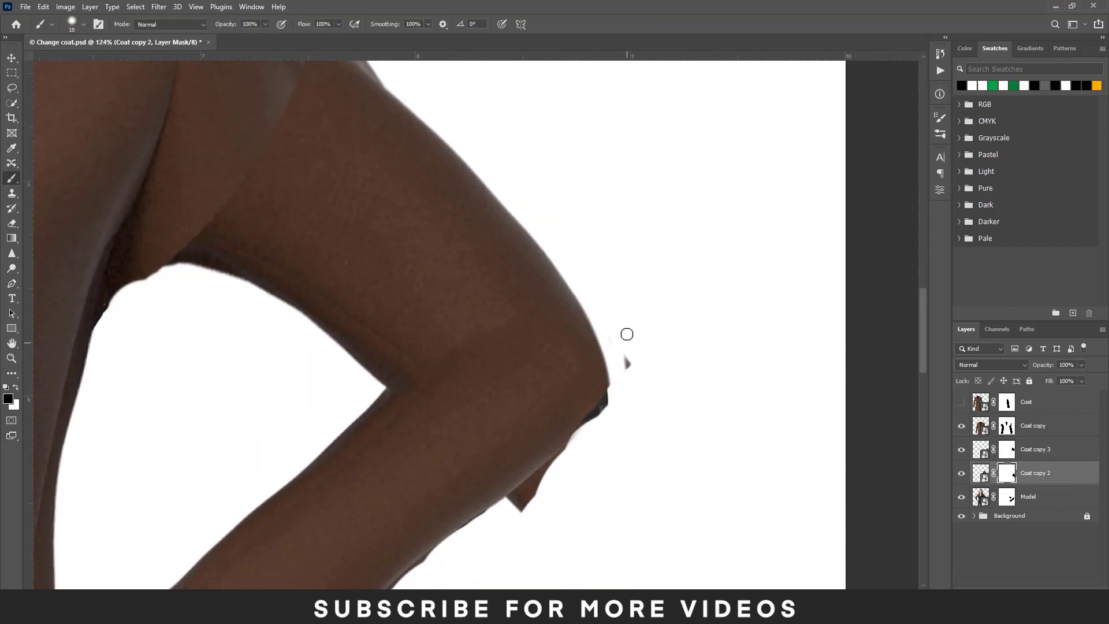
{"action": "left_click_drag", "start_coordinate": [635, 412], "coordinate": [613, 365]}
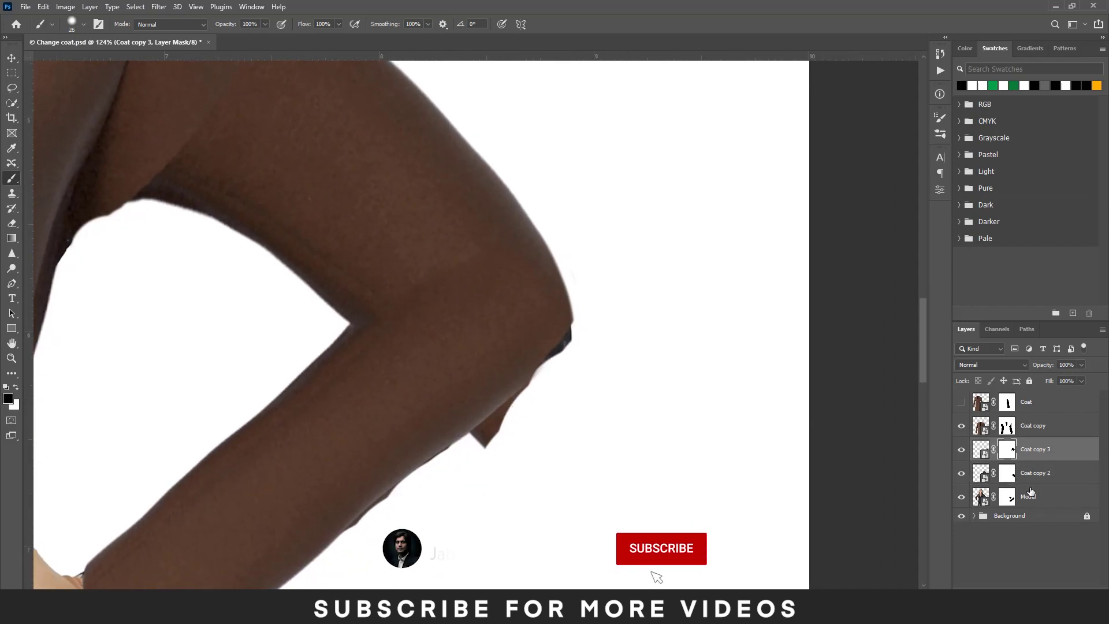
Step: Paint the sleeve masks along the elbow so both sleeve pieces join cleanly
{"action": "key", "text": "alt+bracketleft"}
{"action": "key", "text": "alt+bracketright"}
{"action": "scroll", "coordinate": [400, 500], "scroll_direction": "up", "scroll_amount": 2}
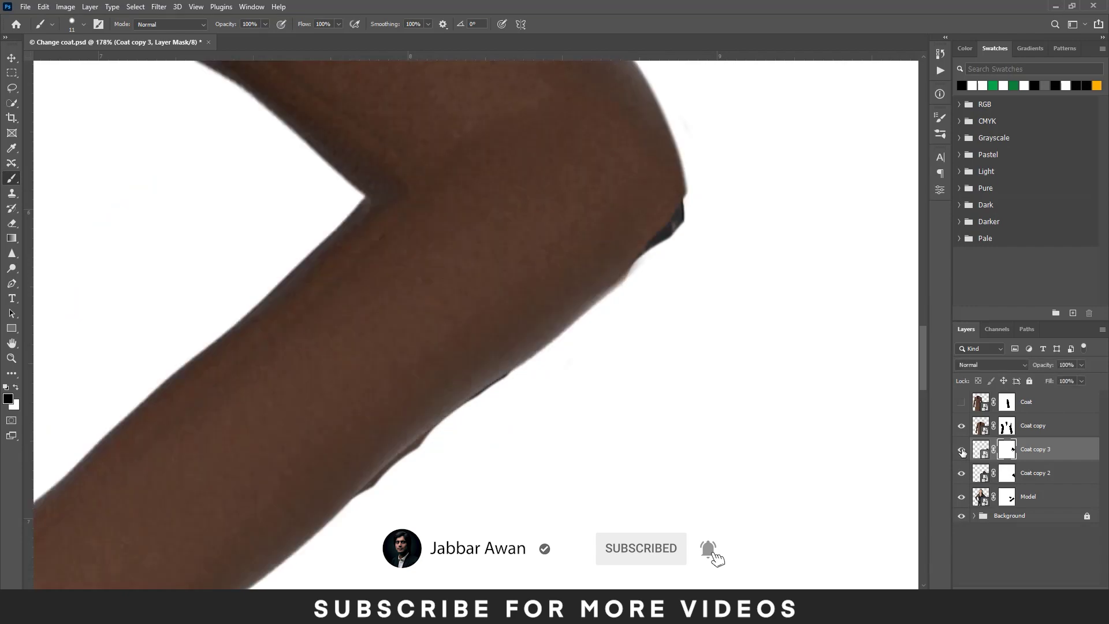
{"action": "key", "text": "alt+bracketleft"}
{"action": "key", "text": "alt+bracketleft"}
{"action": "scroll", "coordinate": [408, 458], "scroll_direction": "down", "scroll_amount": 2}
{"action": "scroll", "coordinate": [578, 441], "scroll_direction": "up", "scroll_amount": 3}
{"action": "left_click_drag", "start_coordinate": [577, 441], "coordinate": [609, 379]}
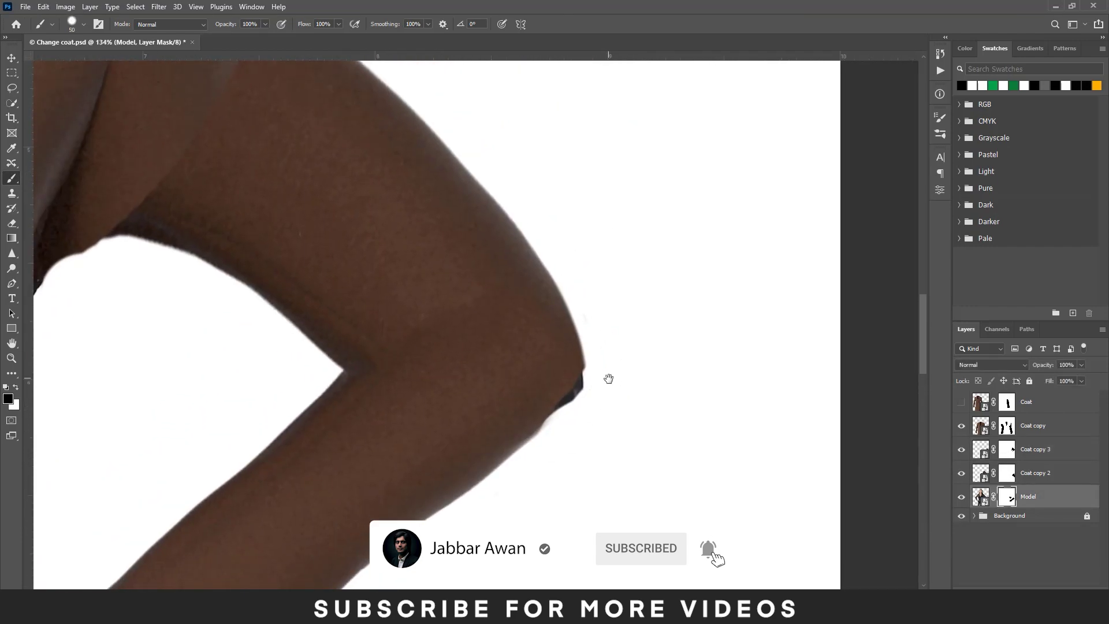
{"action": "scroll", "coordinate": [619, 341], "scroll_direction": "down", "scroll_amount": 5}
{"action": "scroll", "coordinate": [508, 278], "scroll_direction": "up", "scroll_amount": 5}
{"action": "left_click_drag", "start_coordinate": [507, 277], "coordinate": [558, 363]}
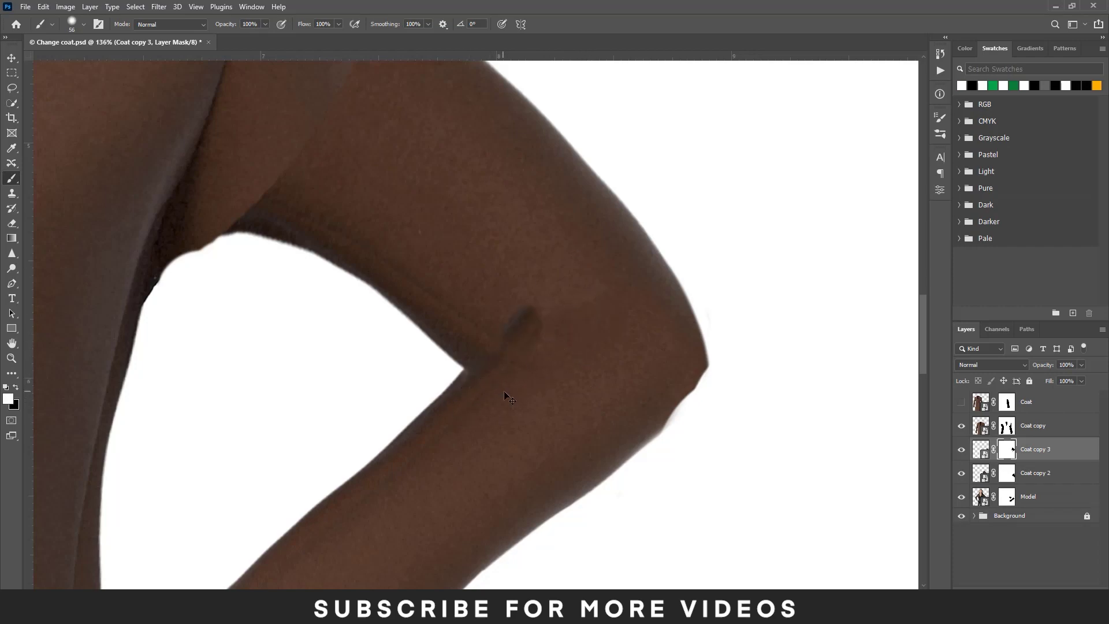
{"action": "scroll", "coordinate": [610, 456], "scroll_direction": "up", "scroll_amount": 3}
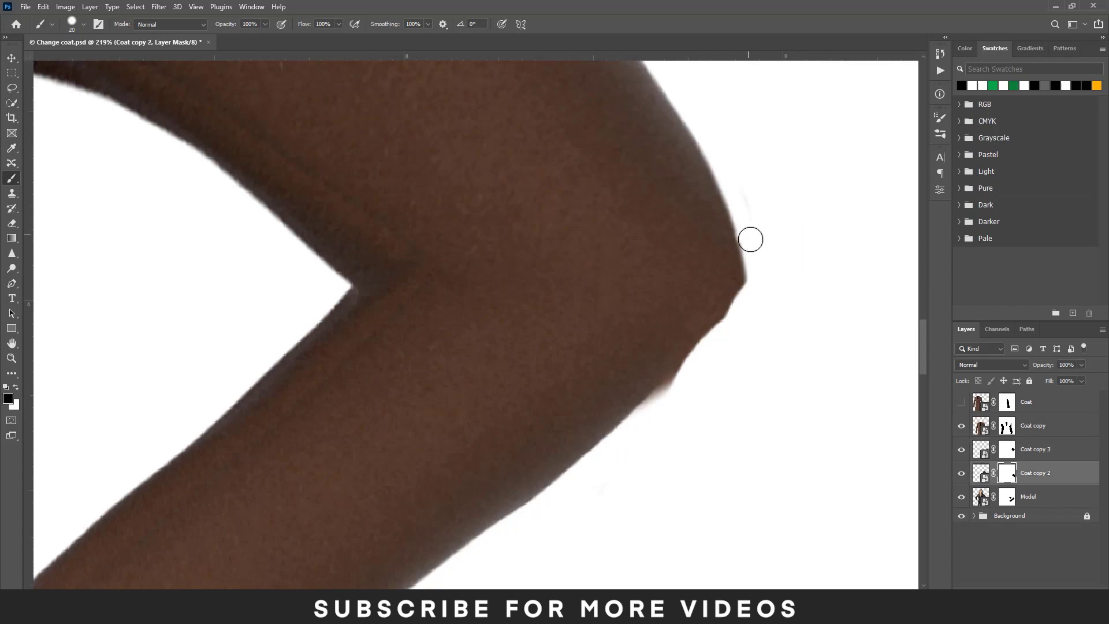
{"action": "scroll", "coordinate": [659, 416], "scroll_direction": "down", "scroll_amount": 5}
{"action": "scroll", "coordinate": [659, 461], "scroll_direction": "up", "scroll_amount": 5}
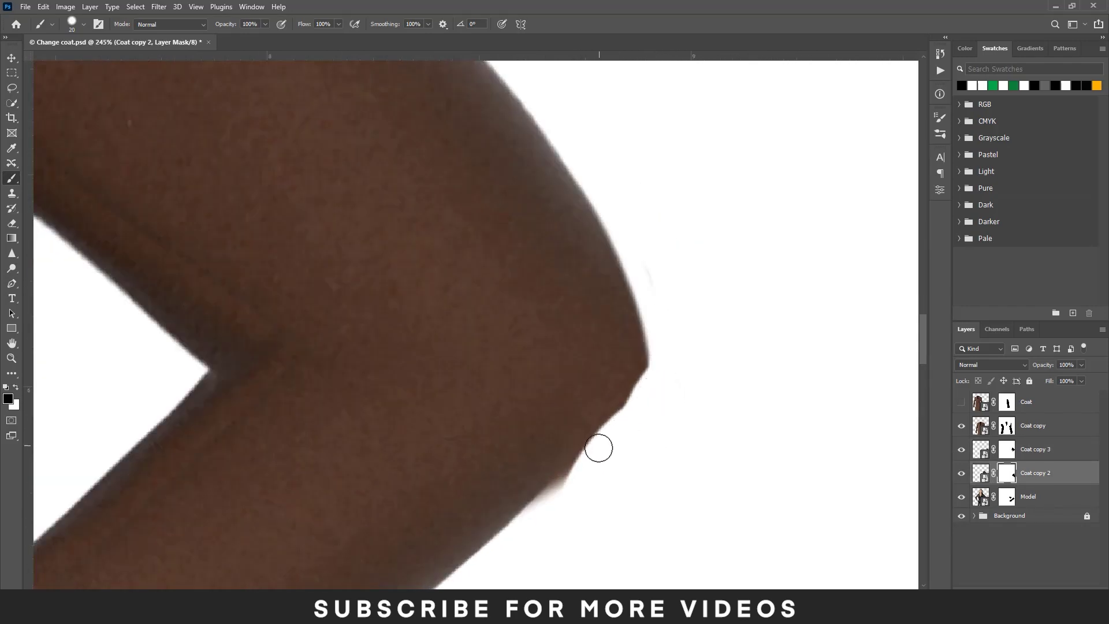
{"action": "scroll", "coordinate": [686, 355], "scroll_direction": "down", "scroll_amount": 5}
{"action": "scroll", "coordinate": [515, 372], "scroll_direction": "up", "scroll_amount": 4}
Step: Paint the Coat copy mask to smooth the sleeve's shoulder and underarm edges
{"action": "scroll", "coordinate": [684, 388], "scroll_direction": "down", "scroll_amount": 1}
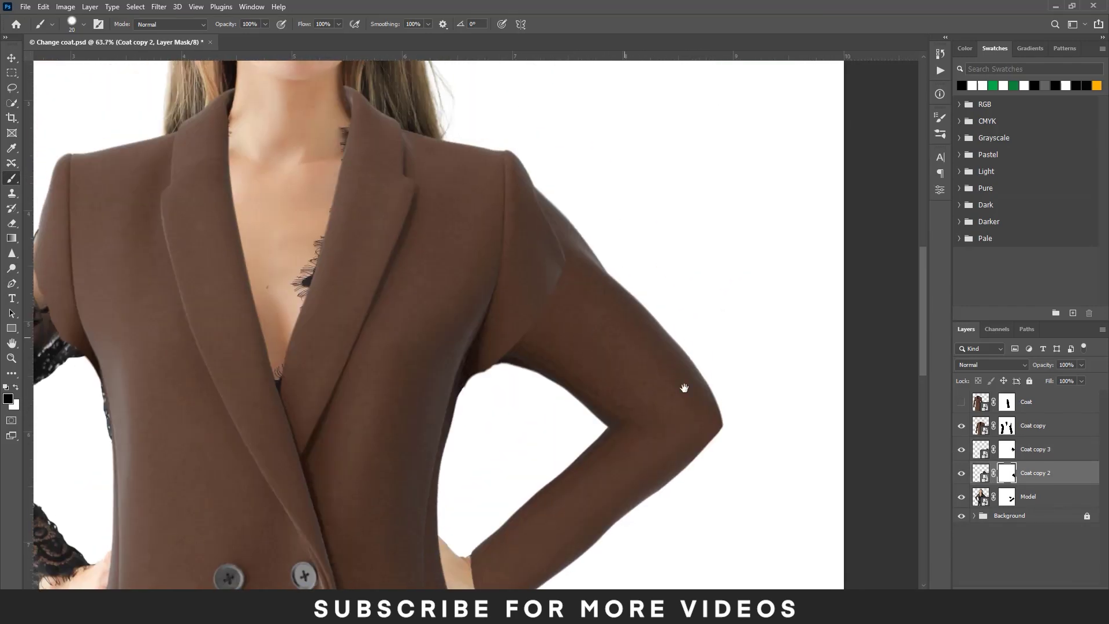
{"action": "scroll", "coordinate": [684, 388], "scroll_direction": "down", "scroll_amount": 3}
{"action": "key", "text": "alt+bracketright"}
{"action": "key", "text": "alt+bracketright"}
{"action": "scroll", "coordinate": [574, 300], "scroll_direction": "up", "scroll_amount": 4}
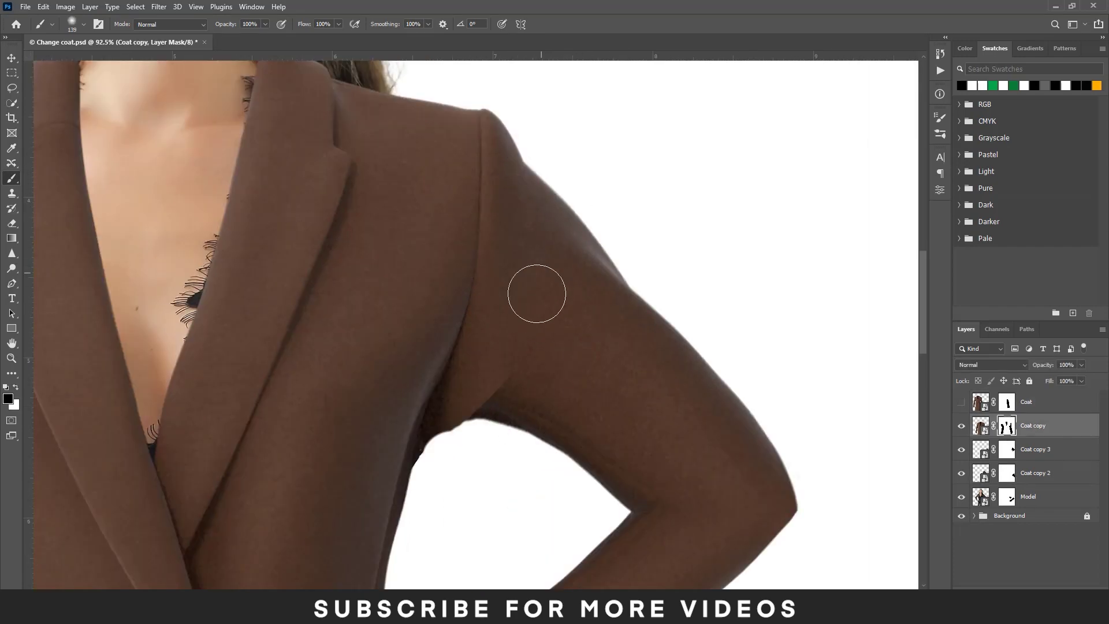
{"action": "left_click_drag", "start_coordinate": [479, 434], "coordinate": [445, 436]}
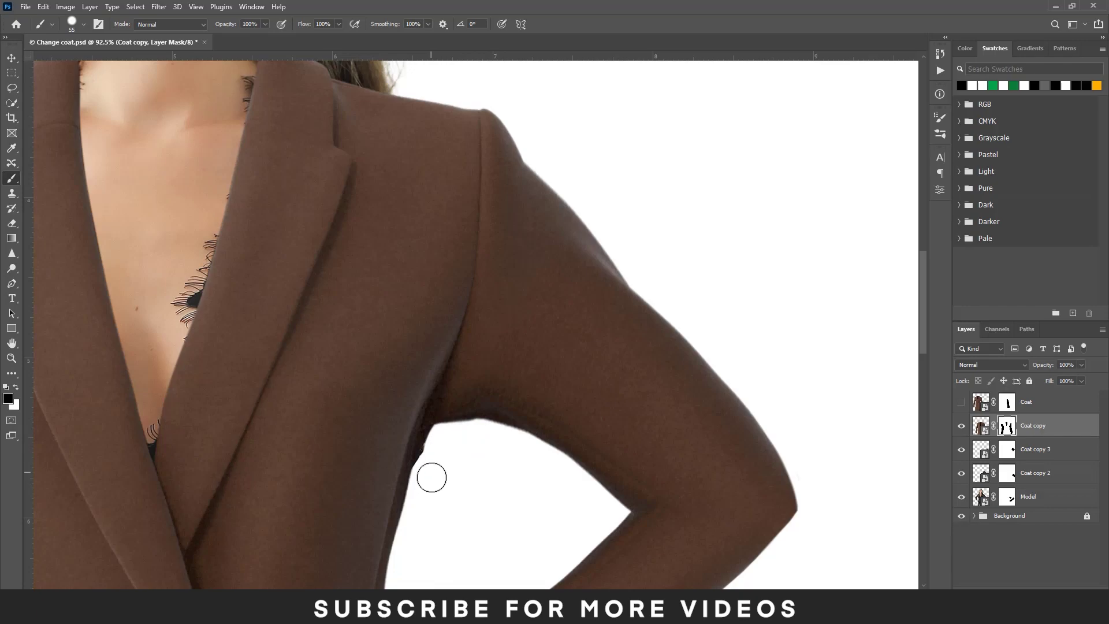
{"action": "scroll", "coordinate": [432, 477], "scroll_direction": "down", "scroll_amount": 3}
{"action": "scroll", "coordinate": [431, 478], "scroll_direction": "down", "scroll_amount": 1}
{"action": "scroll", "coordinate": [662, 360], "scroll_direction": "up", "scroll_amount": 2}
{"action": "scroll", "coordinate": [662, 360], "scroll_direction": "up", "scroll_amount": 1}
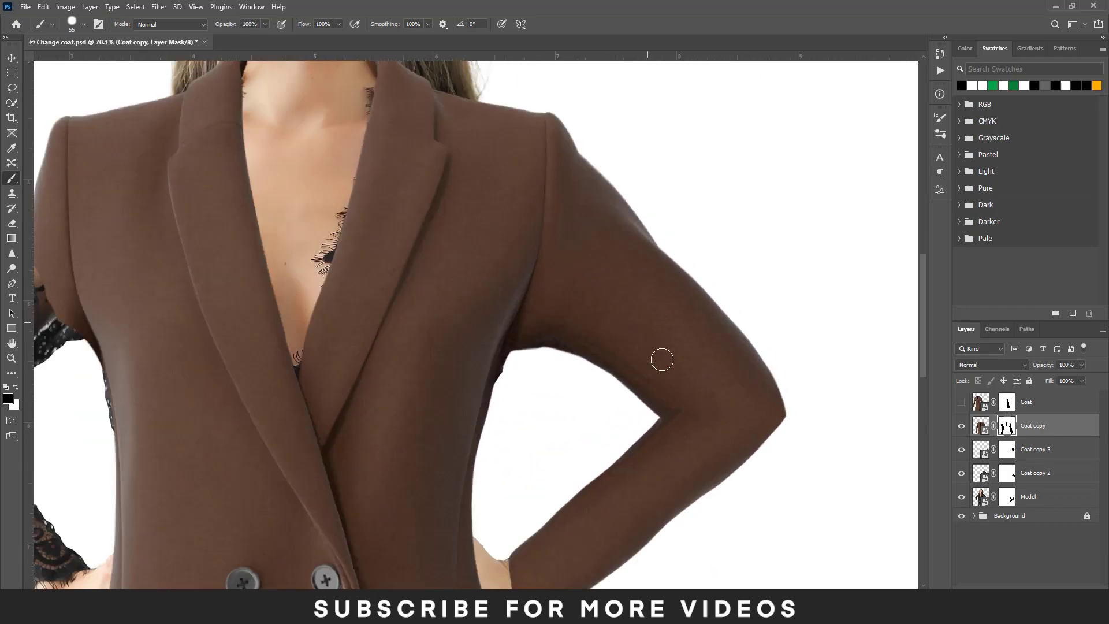
{"action": "scroll", "coordinate": [662, 360], "scroll_direction": "up", "scroll_amount": 1}
Step: Put the Coat copy 3 forearm piece into Free Transform warp mode
{"action": "key", "text": "v"}
{"action": "left_click", "coordinate": [1008, 449]}
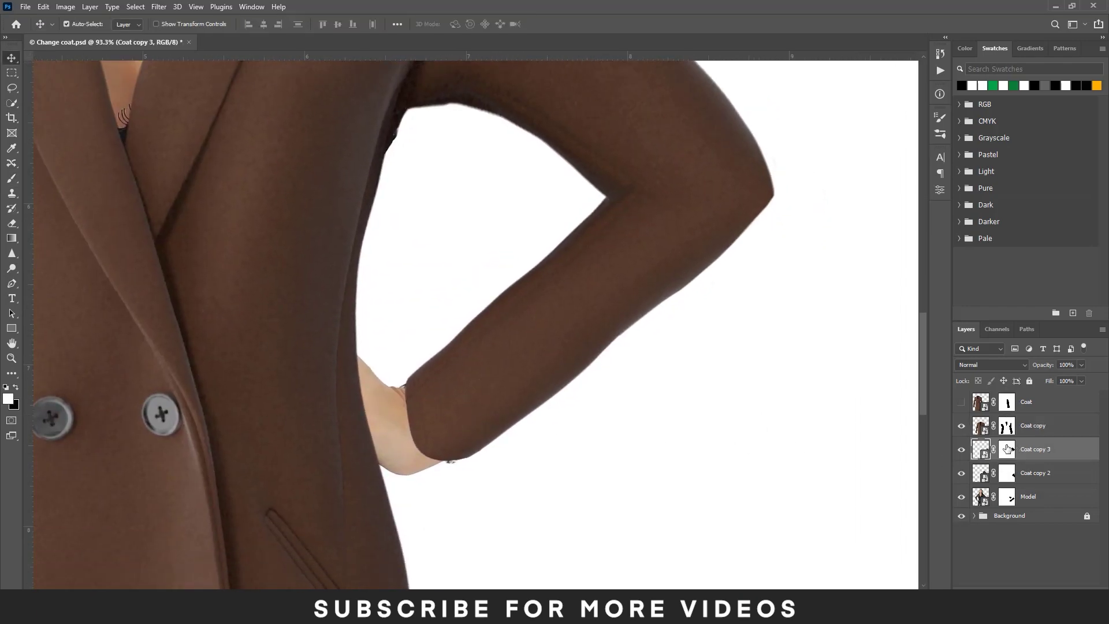
{"action": "scroll", "coordinate": [458, 388], "scroll_direction": "up", "scroll_amount": 1}
{"action": "scroll", "coordinate": [411, 405], "scroll_direction": "up", "scroll_amount": 2}
{"action": "scroll", "coordinate": [411, 404], "scroll_direction": "up", "scroll_amount": 1}
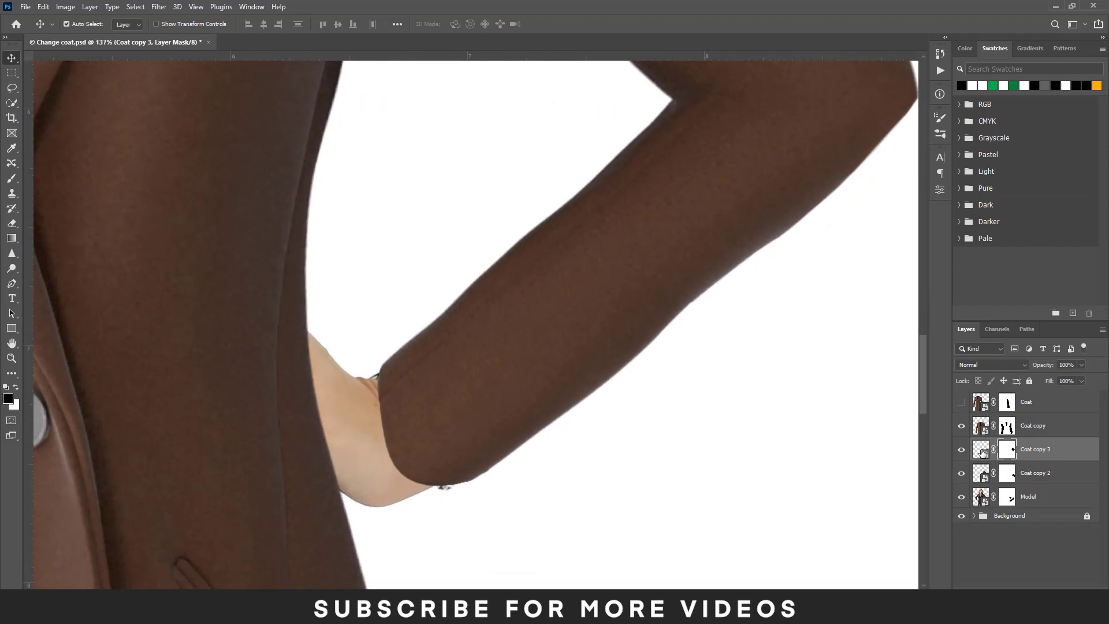
{"action": "left_click", "coordinate": [981, 451]}
{"action": "key", "text": "ctrl+t"}
{"action": "left_click", "coordinate": [518, 25]}
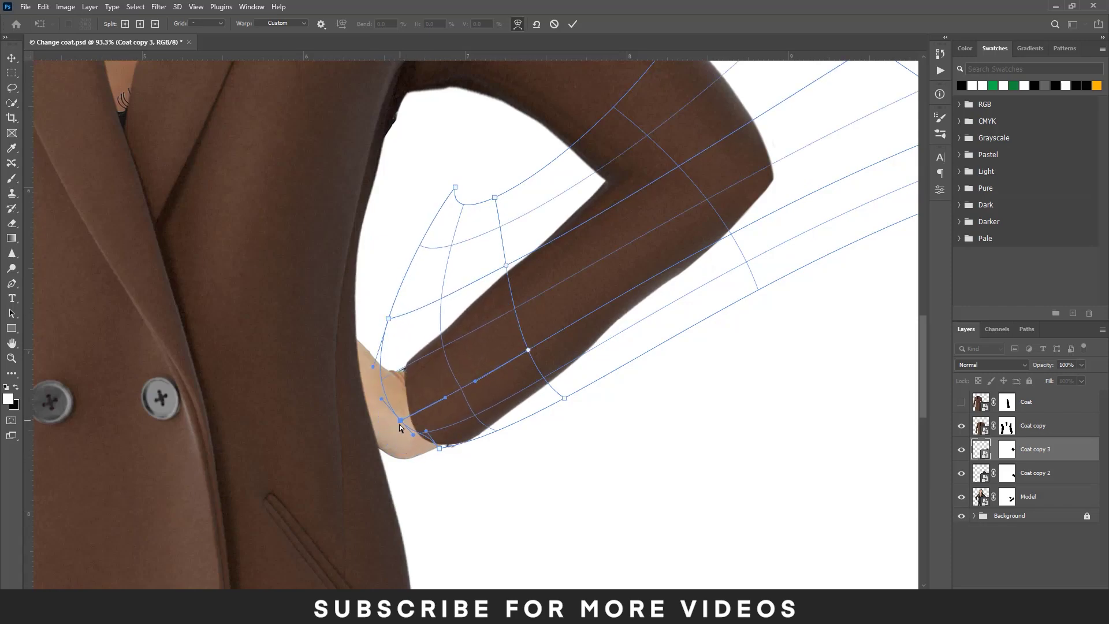
Step: Commit the warp bending the forearm sleeve onto the wrist, then add Coat copy 2 to the selection
{"action": "scroll", "coordinate": [400, 427], "scroll_direction": "up", "scroll_amount": 1}
{"action": "key", "text": "Return"}
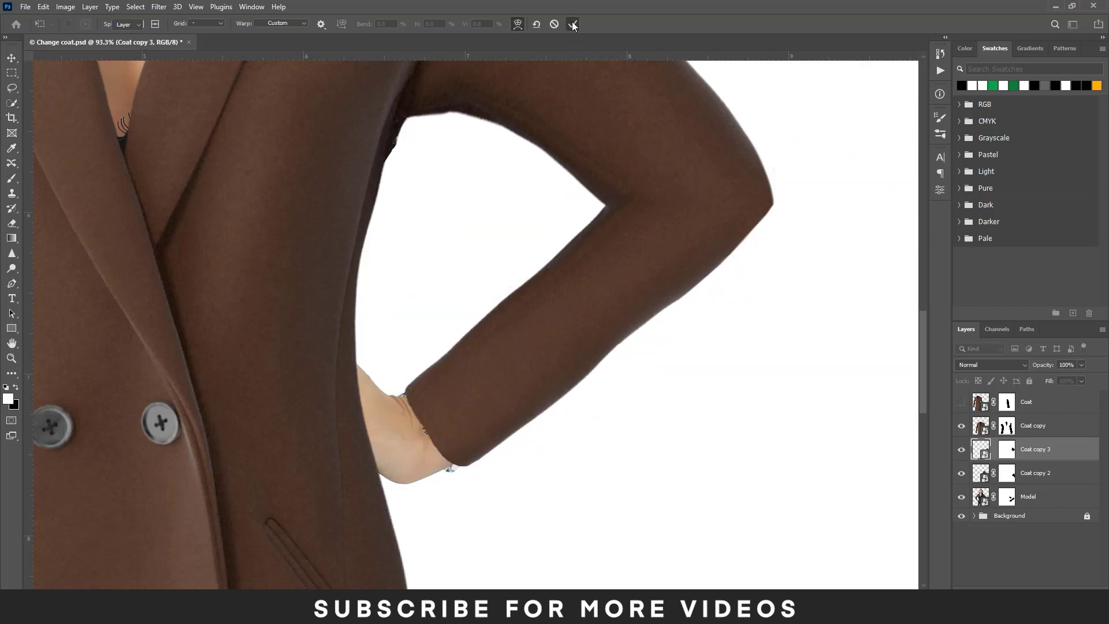
{"action": "scroll", "coordinate": [518, 414], "scroll_direction": "down", "scroll_amount": 3}
{"action": "scroll", "coordinate": [518, 413], "scroll_direction": "down", "scroll_amount": 2}
{"action": "left_click", "coordinate": [1034, 473], "text": "shift"}
Step: Group the sleeve pieces as 'Right shoulder' and place a flipped 'Left shoulder' copy over the other arm
{"action": "key", "text": "ctrl+g"}
{"action": "double_click", "coordinate": [1008, 445]}
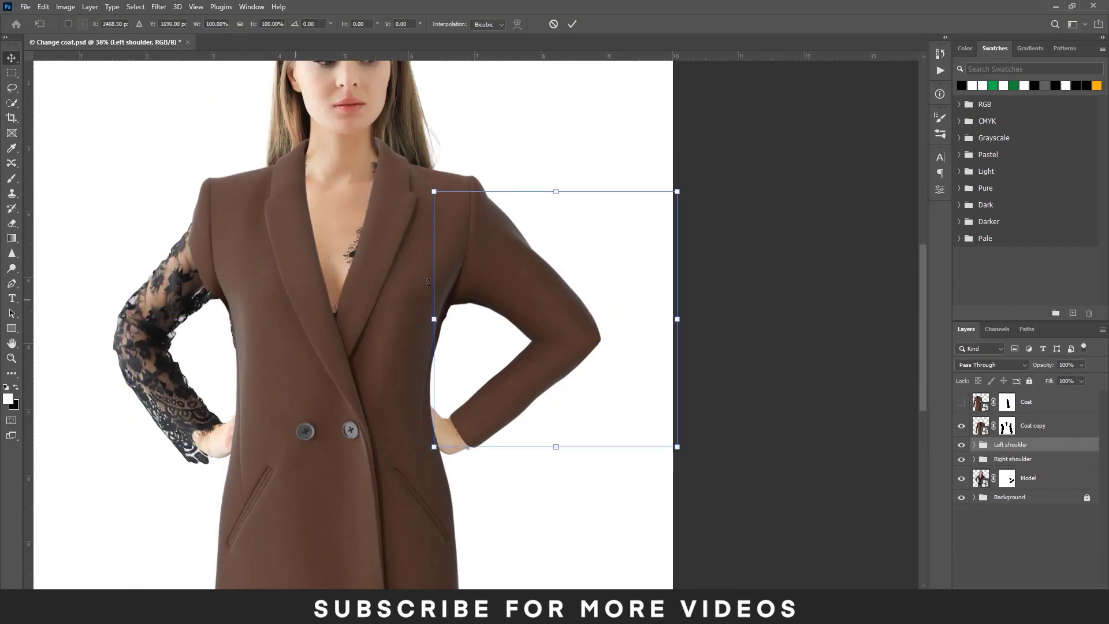
{"action": "left_click_drag", "start_coordinate": [428, 281], "coordinate": [136, 297]}
{"action": "scroll", "coordinate": [137, 297], "scroll_direction": "up", "scroll_amount": 2}
{"action": "mouse_move", "coordinate": [243, 342]}
{"action": "left_mouse_down"}
{"action": "mouse_move", "coordinate": [282, 374]}
{"action": "mouse_move", "coordinate": [292, 369]}
{"action": "left_mouse_up"}
{"action": "key", "text": "Return"}
{"action": "left_click", "coordinate": [962, 402]}
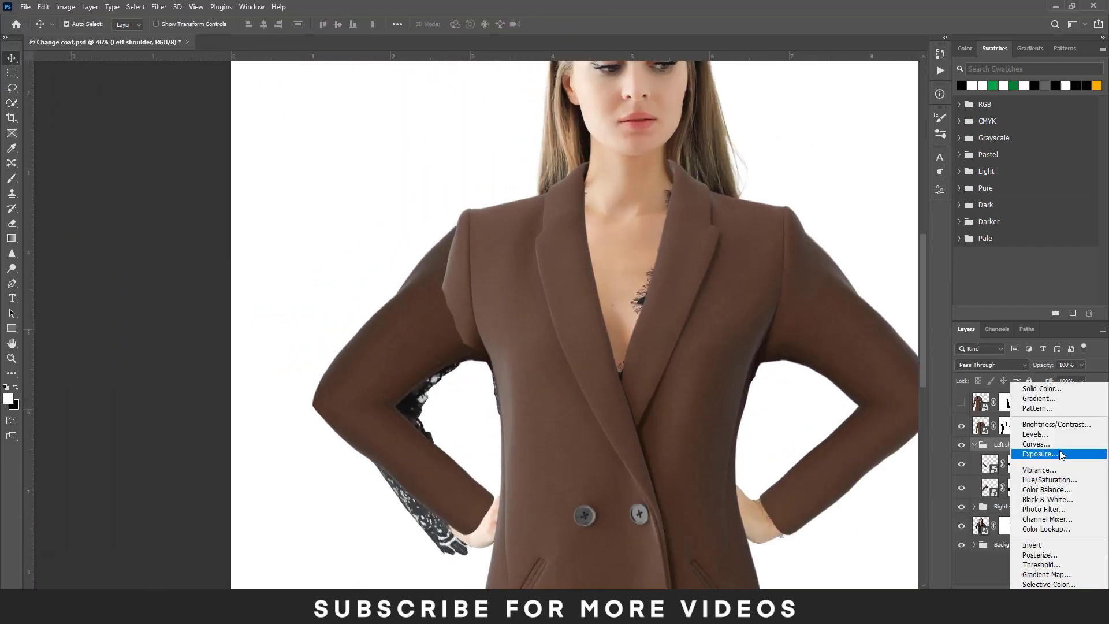
Step: Brighten the Left shoulder group with a clipped Exposure adjustment layer
{"action": "left_click", "coordinate": [1059, 449]}
{"action": "mouse_move", "coordinate": [818, 223]}
{"action": "left_mouse_down"}
{"action": "mouse_move", "coordinate": [828, 219]}
{"action": "mouse_move", "coordinate": [811, 265]}
{"action": "left_mouse_up"}
{"action": "key", "text": "ctrl+alt+g"}
{"action": "scroll", "coordinate": [456, 371], "scroll_direction": "up", "scroll_amount": 1}
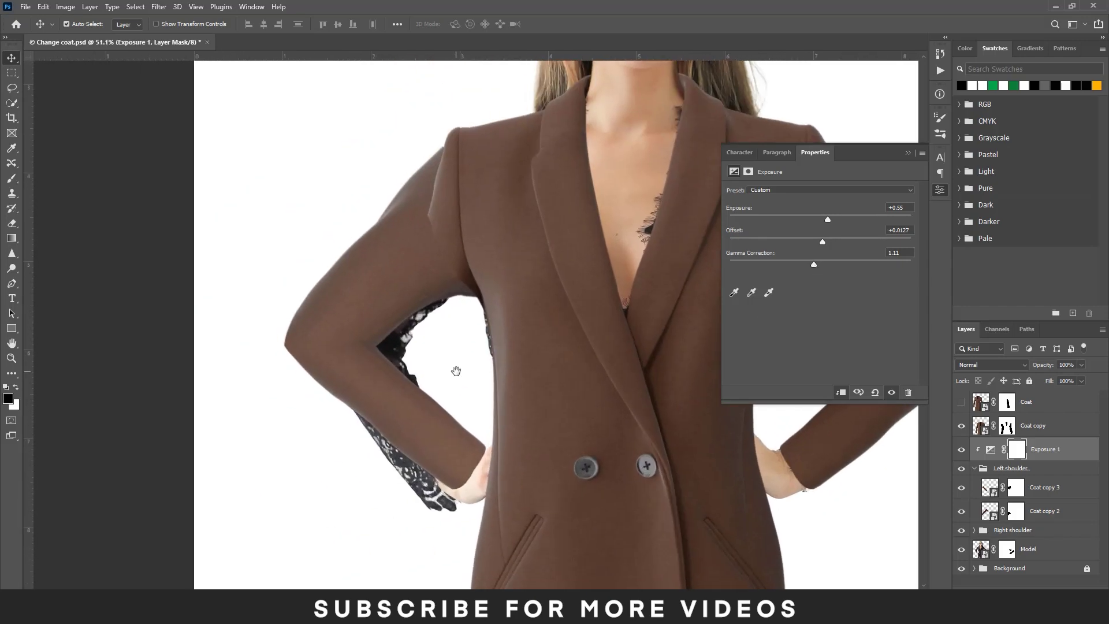
{"action": "left_click", "coordinate": [456, 372]}
{"action": "key", "text": "ctrl+t"}
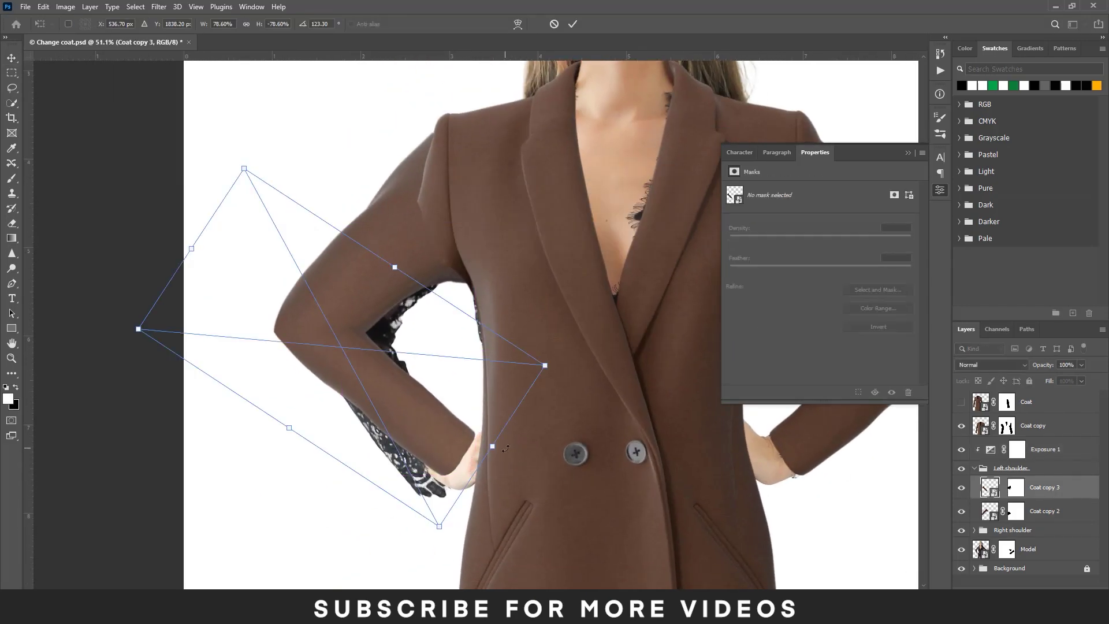
Step: Warp the mirrored Coat copy 3 sleeve so its cuff bends down-left to the wrist
{"action": "right_click", "coordinate": [409, 162]}
{"action": "left_click", "coordinate": [428, 238]}
{"action": "left_click_drag", "start_coordinate": [394, 417], "coordinate": [370, 447]}
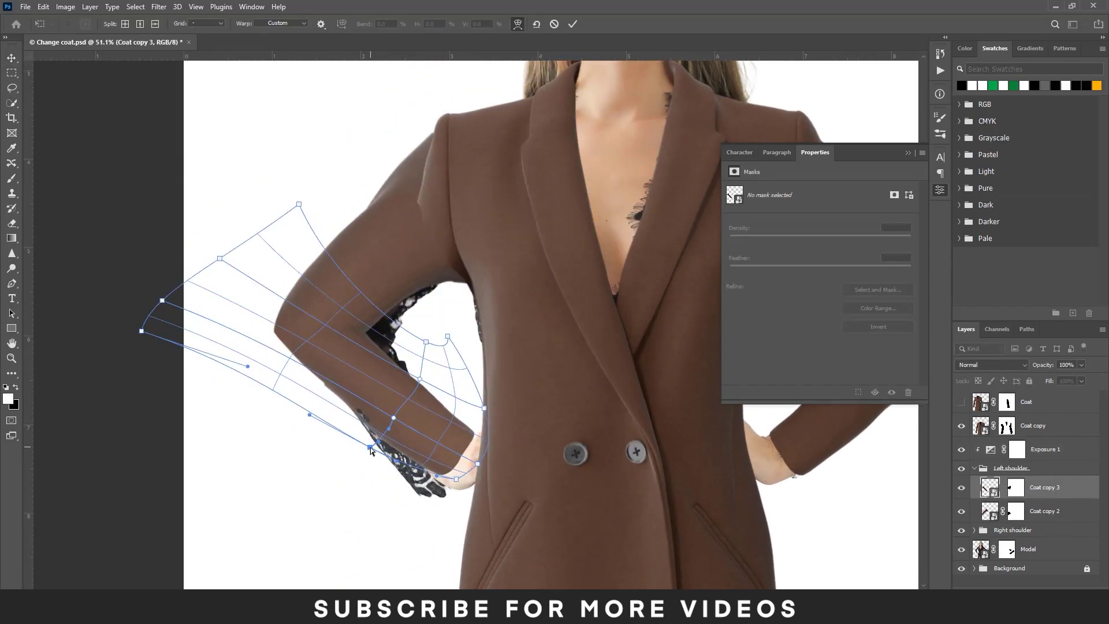
{"action": "scroll", "coordinate": [468, 467], "scroll_direction": "up", "scroll_amount": 5}
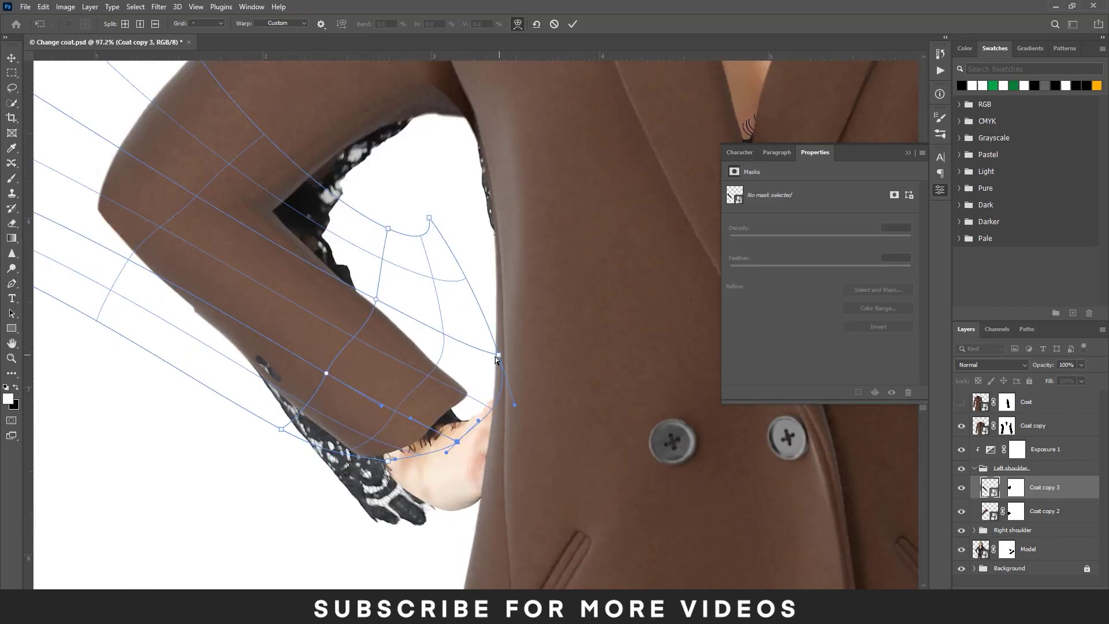
{"action": "left_click_drag", "start_coordinate": [498, 355], "coordinate": [475, 382]}
{"action": "scroll", "coordinate": [311, 265], "scroll_direction": "up", "scroll_amount": 3}
{"action": "scroll", "coordinate": [311, 265], "scroll_direction": "left", "scroll_amount": 3}
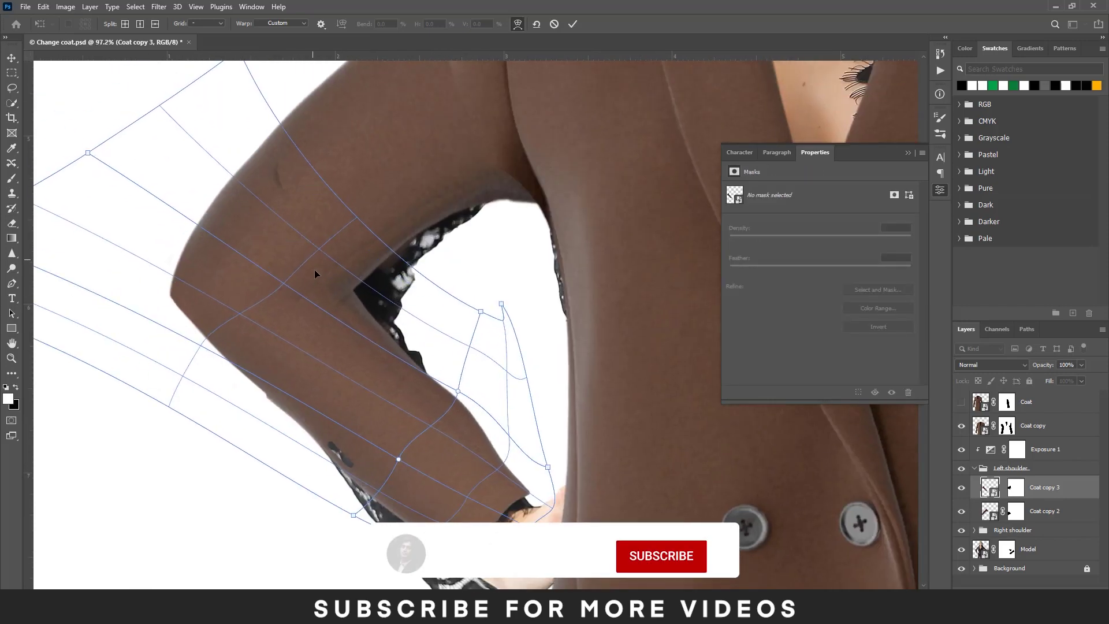
{"action": "scroll", "coordinate": [314, 270], "scroll_direction": "down", "scroll_amount": 3}
{"action": "scroll", "coordinate": [314, 269], "scroll_direction": "right", "scroll_amount": 2}
{"action": "scroll", "coordinate": [500, 377], "scroll_direction": "down", "scroll_amount": 1}
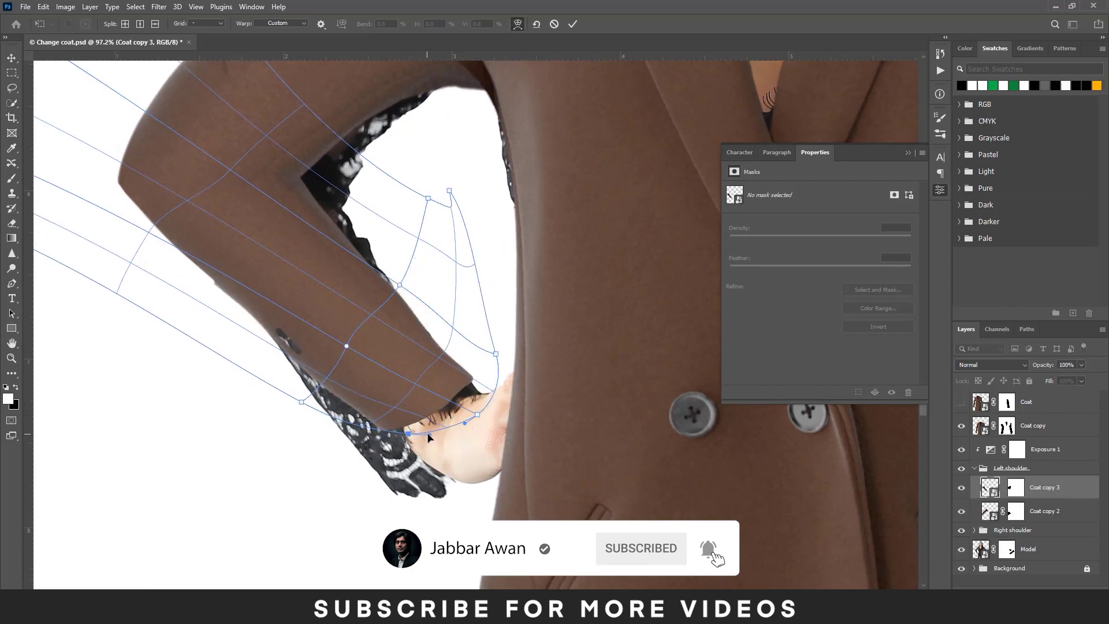
{"action": "scroll", "coordinate": [421, 445], "scroll_direction": "up", "scroll_amount": 1}
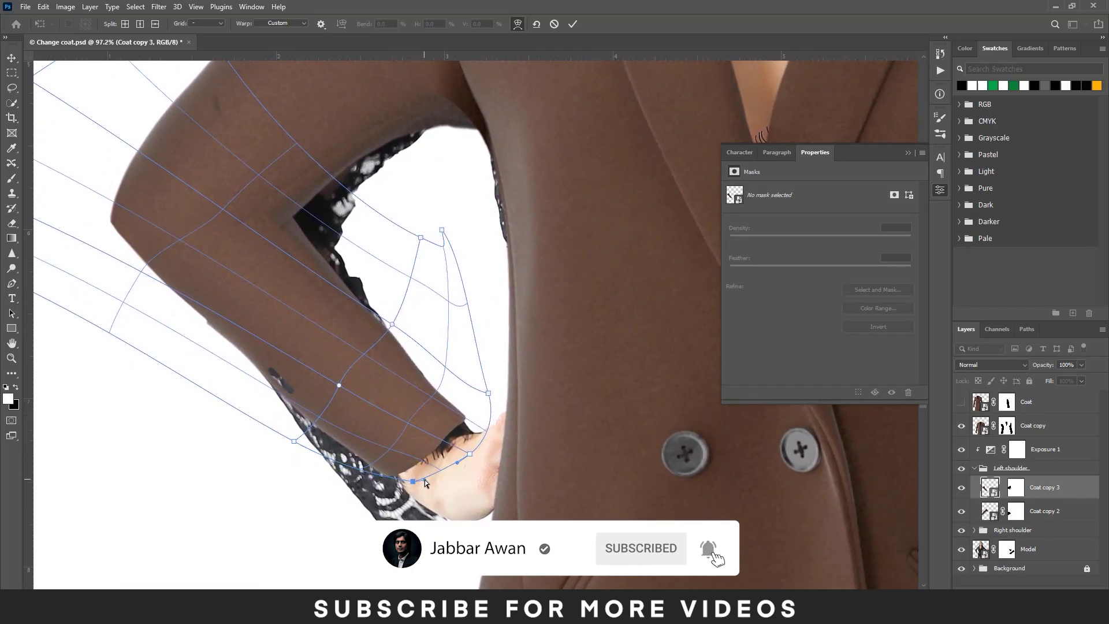
{"action": "scroll", "coordinate": [400, 419], "scroll_direction": "right", "scroll_amount": 1}
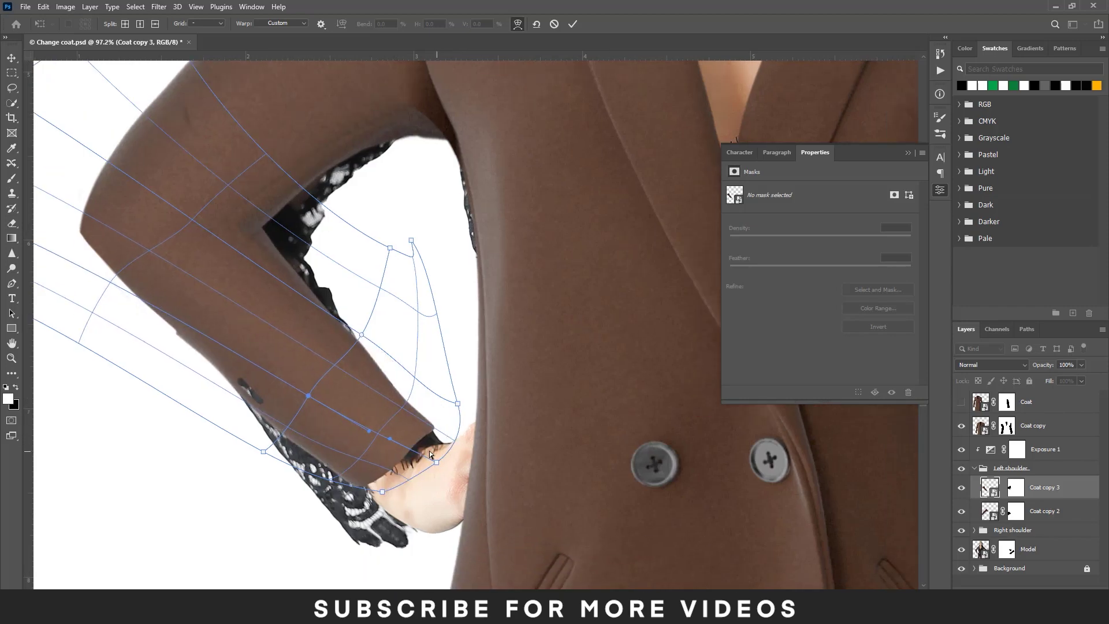
{"action": "left_click", "coordinate": [429, 403]}
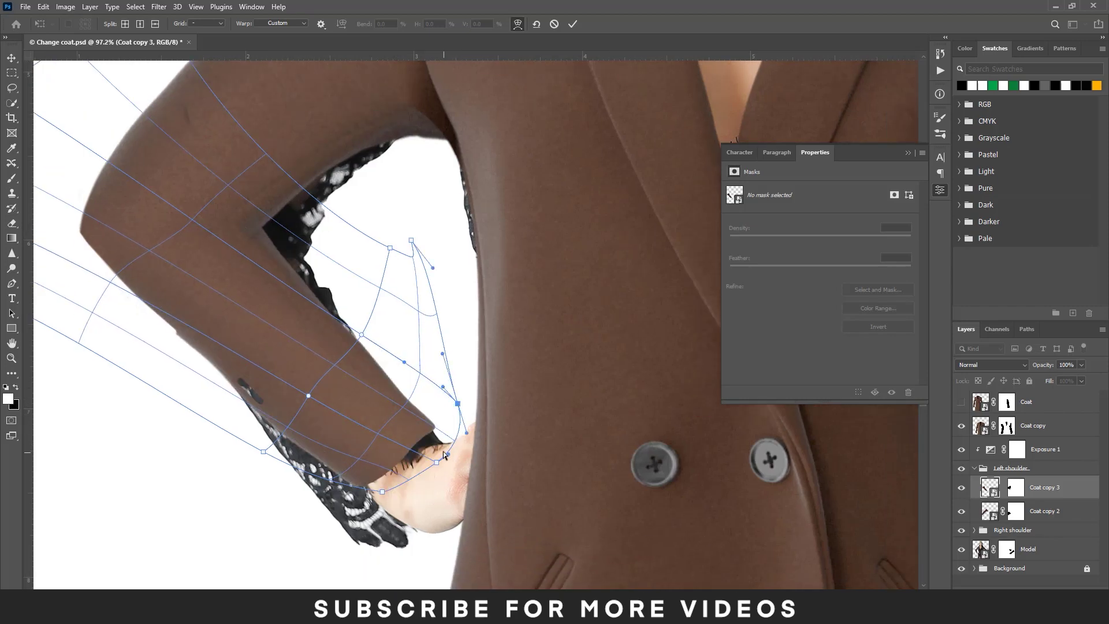
{"action": "scroll", "coordinate": [407, 410], "scroll_direction": "down", "scroll_amount": 3}
Step: Commit the mirrored sleeve warp and paint out the lace glove by the hand on the Model mask
{"action": "scroll", "coordinate": [407, 411], "scroll_direction": "down", "scroll_amount": 2}
{"action": "key", "text": "Return"}
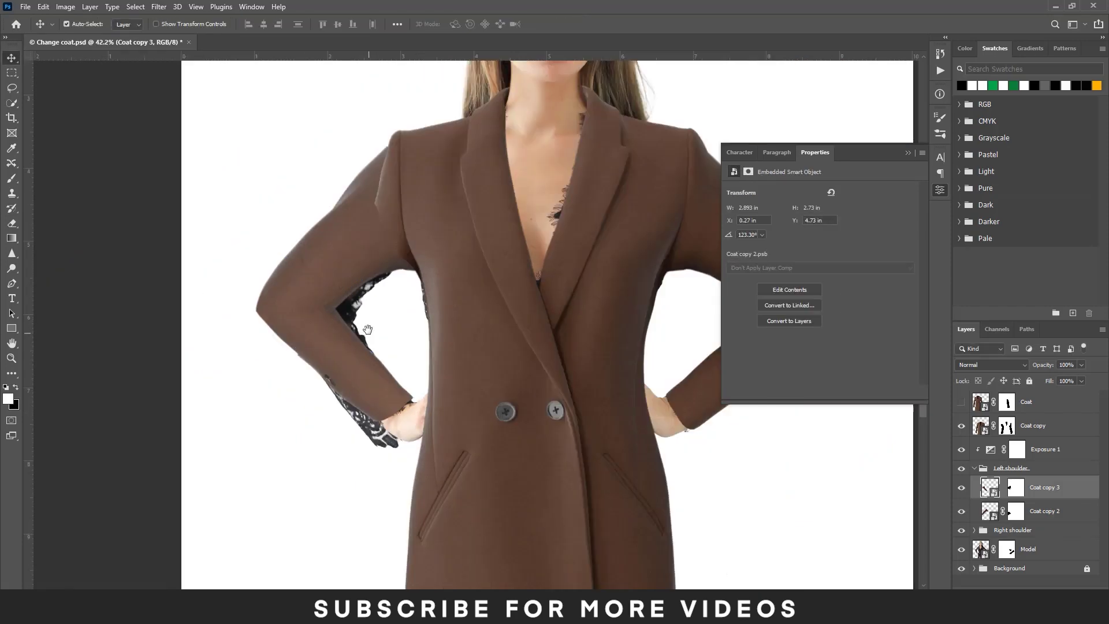
{"action": "scroll", "coordinate": [368, 329], "scroll_direction": "up", "scroll_amount": 2}
{"action": "key", "text": "ctrl+backslash"}
{"action": "scroll", "coordinate": [370, 346], "scroll_direction": "up", "scroll_amount": 2}
{"action": "key", "text": "b"}
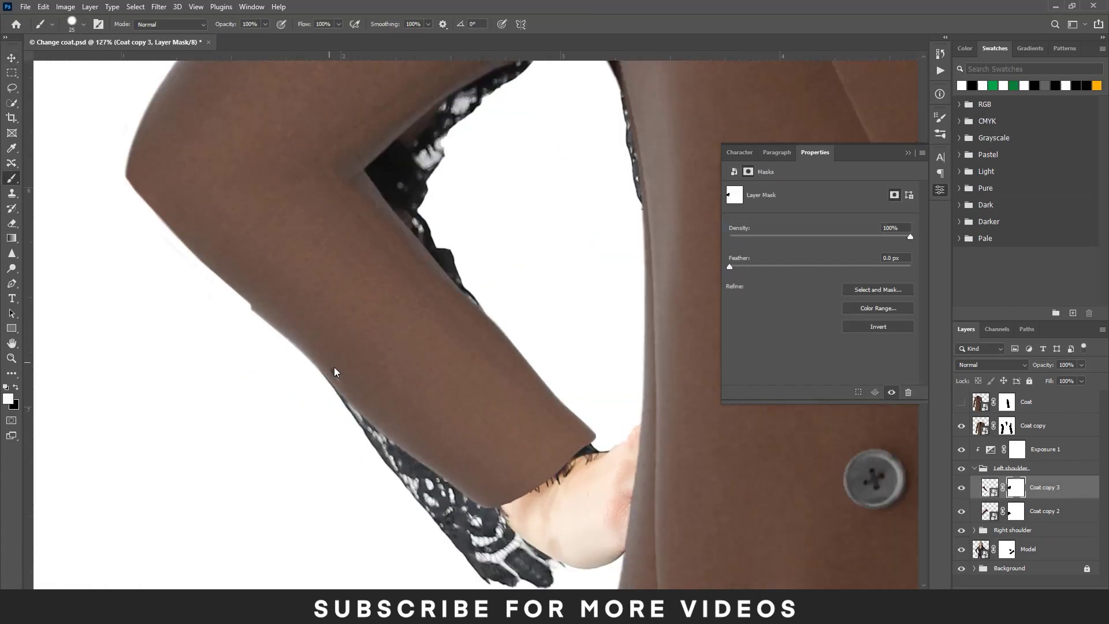
{"action": "scroll", "coordinate": [335, 373], "scroll_direction": "down", "scroll_amount": 2}
{"action": "key", "text": "alt+bracketleft"}
{"action": "key", "text": "alt+bracketleft"}
{"action": "key", "text": "alt+bracketleft"}
{"action": "scroll", "coordinate": [471, 565], "scroll_direction": "up", "scroll_amount": 2}
{"action": "scroll", "coordinate": [544, 442], "scroll_direction": "up", "scroll_amount": 1}
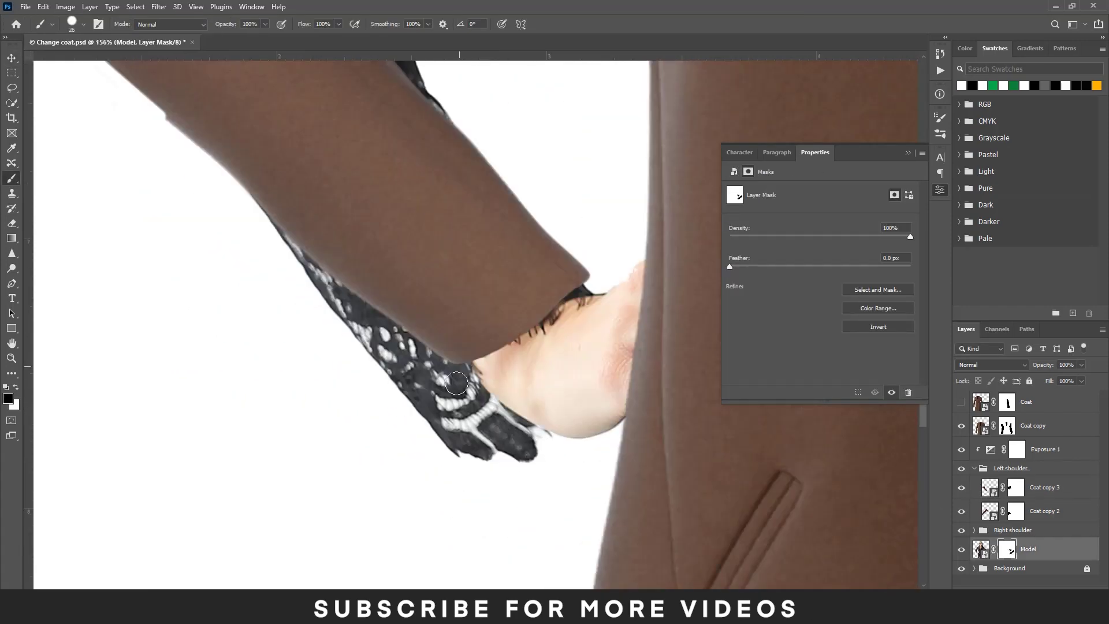
{"action": "scroll", "coordinate": [457, 383], "scroll_direction": "up", "scroll_amount": 3}
{"action": "left_click_drag", "start_coordinate": [508, 439], "coordinate": [359, 280]}
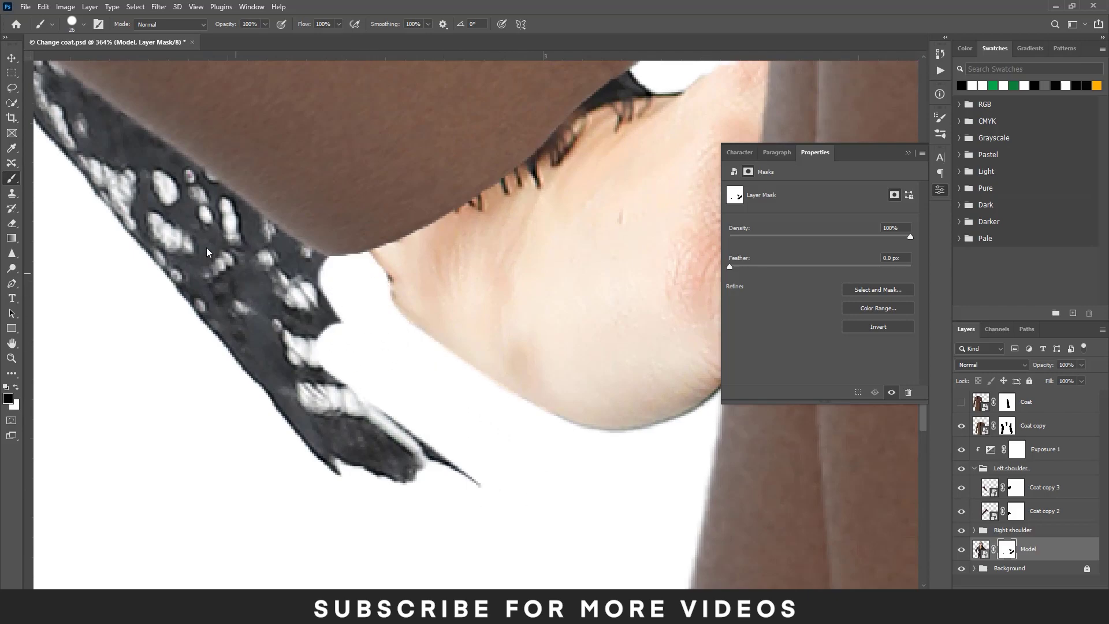
{"action": "left_click_drag", "start_coordinate": [207, 252], "coordinate": [123, 211]}
Step: Hide the lace along the inner arm with a smaller brush
{"action": "scroll", "coordinate": [292, 426], "scroll_direction": "down", "scroll_amount": 3}
{"action": "scroll", "coordinate": [350, 453], "scroll_direction": "up", "scroll_amount": 2}
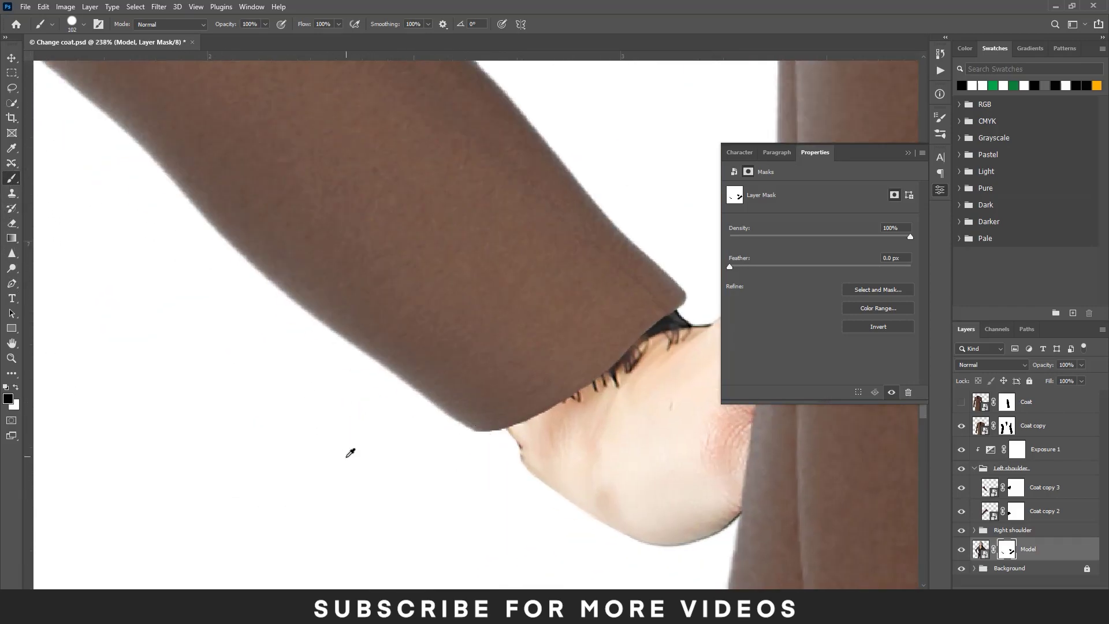
{"action": "scroll", "coordinate": [351, 453], "scroll_direction": "down", "scroll_amount": 2}
{"action": "key", "text": "alt+bracketright"}
{"action": "key", "text": "alt+bracketright"}
{"action": "key", "text": "alt+bracketright"}
{"action": "scroll", "coordinate": [358, 372], "scroll_direction": "up", "scroll_amount": 2}
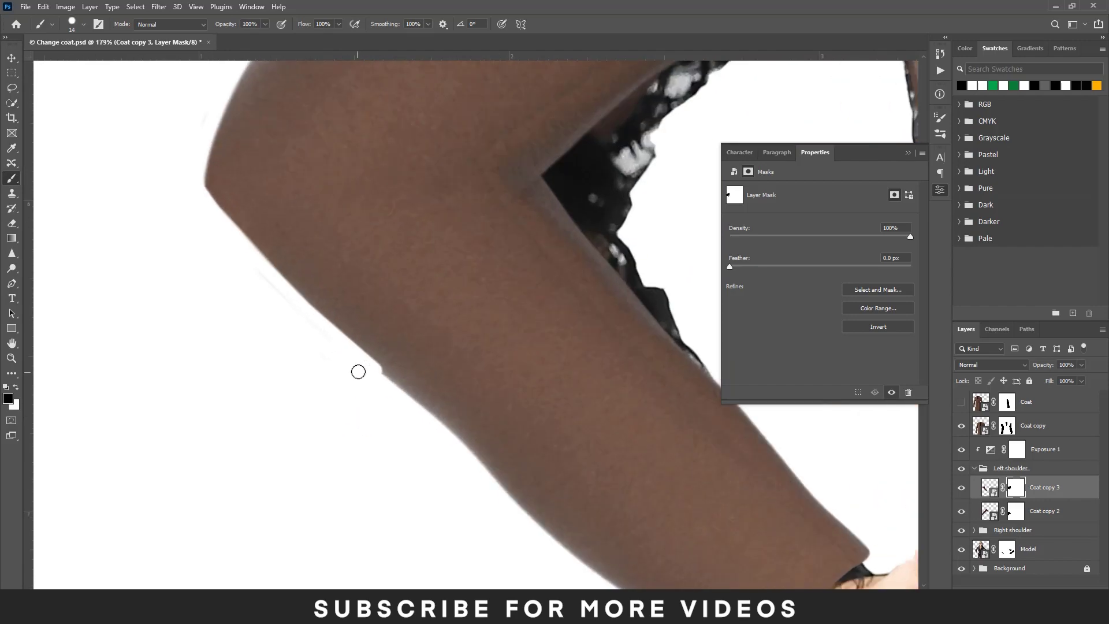
{"action": "scroll", "coordinate": [494, 474], "scroll_direction": "down", "scroll_amount": 2}
{"action": "scroll", "coordinate": [599, 389], "scroll_direction": "up", "scroll_amount": 2}
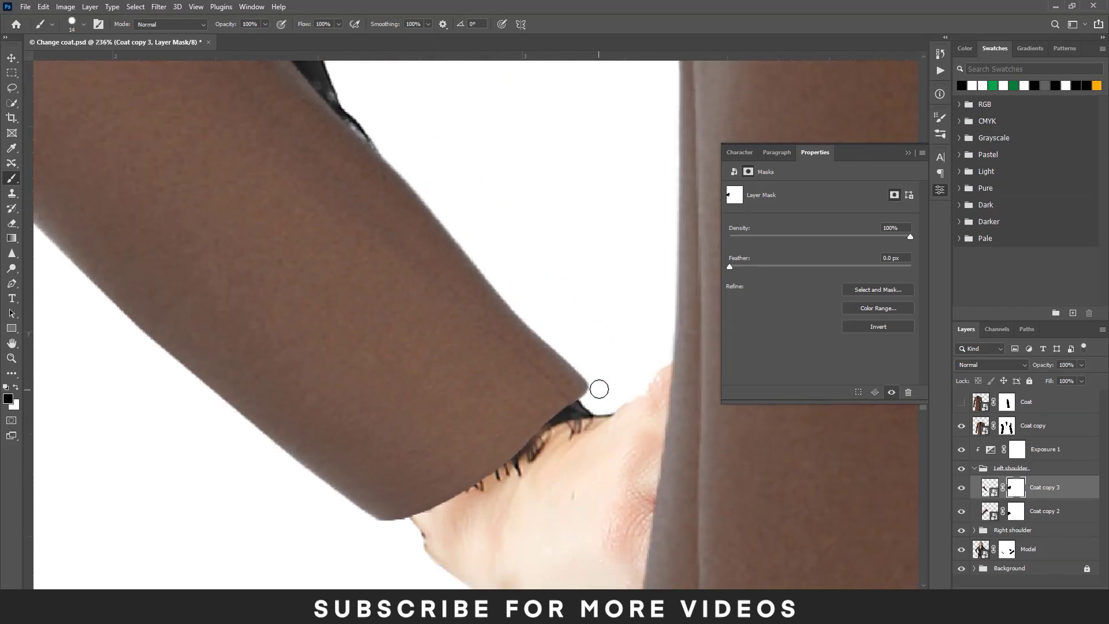
{"action": "scroll", "coordinate": [466, 509], "scroll_direction": "down", "scroll_amount": 3}
{"action": "scroll", "coordinate": [466, 509], "scroll_direction": "up", "scroll_amount": 3}
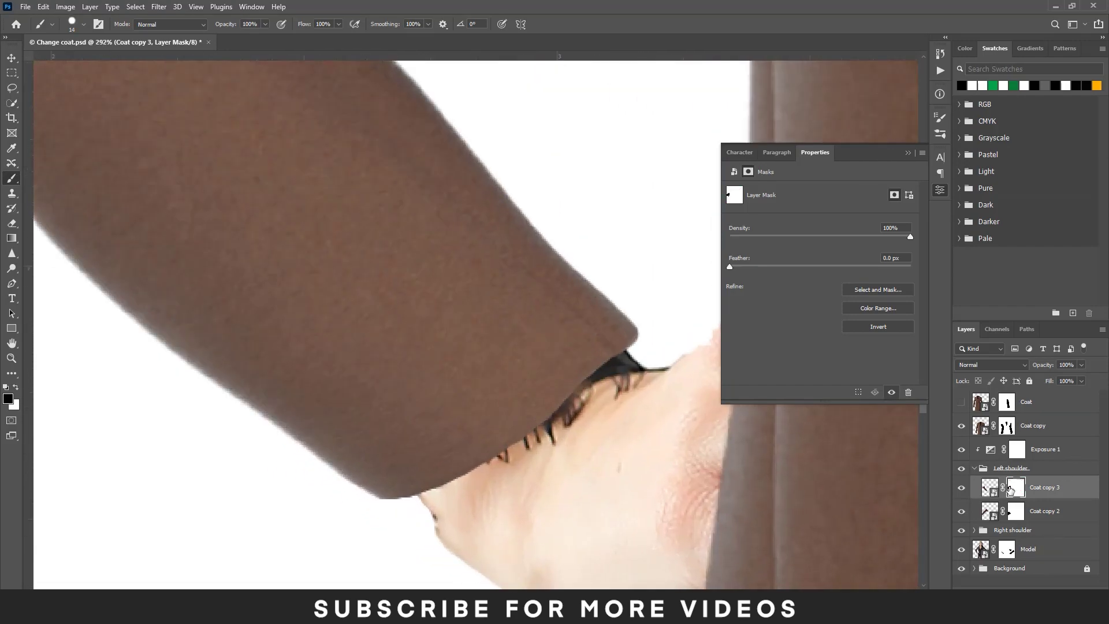
{"action": "scroll", "coordinate": [275, 251], "scroll_direction": "down", "scroll_amount": 3}
{"action": "scroll", "coordinate": [387, 279], "scroll_direction": "down", "scroll_amount": 2}
{"action": "scroll", "coordinate": [387, 280], "scroll_direction": "up", "scroll_amount": 3}
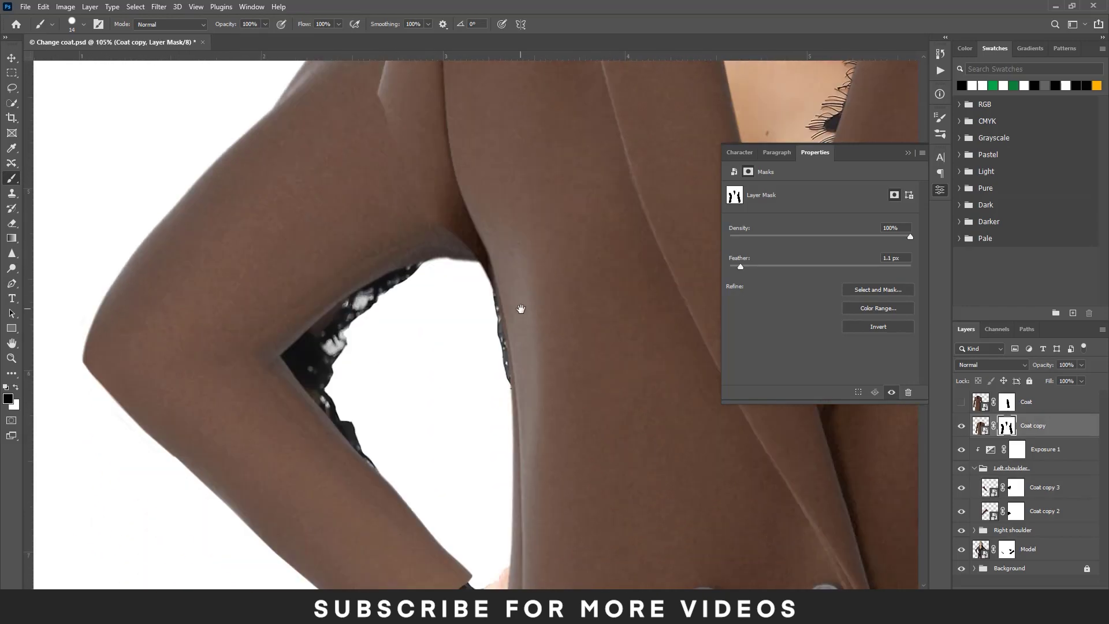
{"action": "left_click_drag", "start_coordinate": [389, 459], "coordinate": [354, 326]}
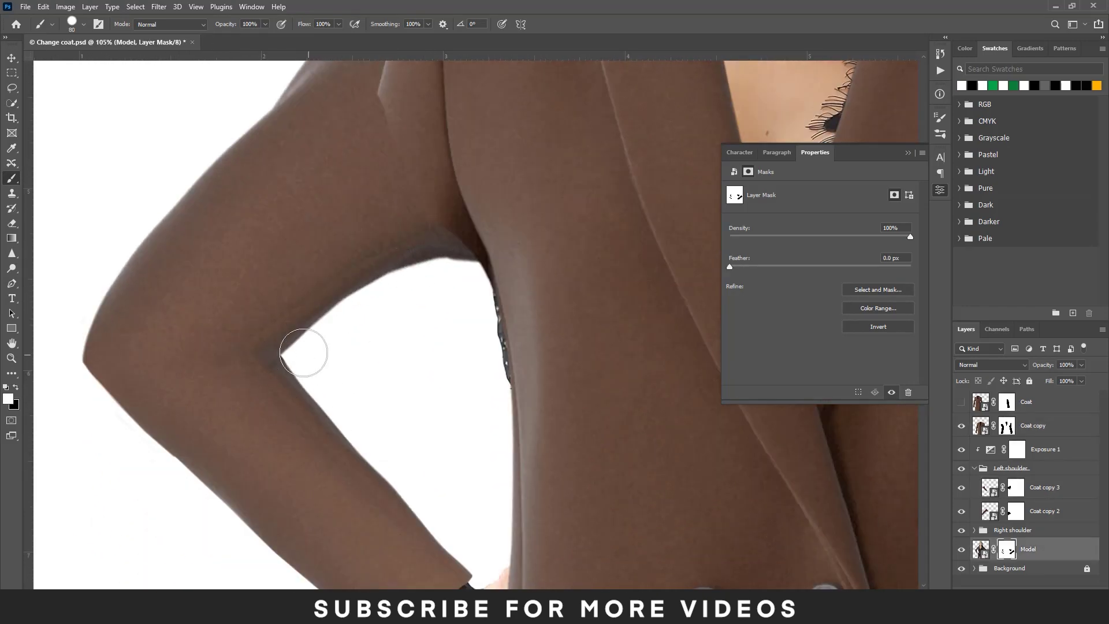
{"action": "scroll", "coordinate": [490, 452], "scroll_direction": "down", "scroll_amount": 2}
{"action": "scroll", "coordinate": [466, 371], "scroll_direction": "down", "scroll_amount": 2}
Step: Target the Coat copy mask at the shoulder with swapped painting colours
{"action": "left_click", "coordinate": [508, 334], "text": "ctrl"}
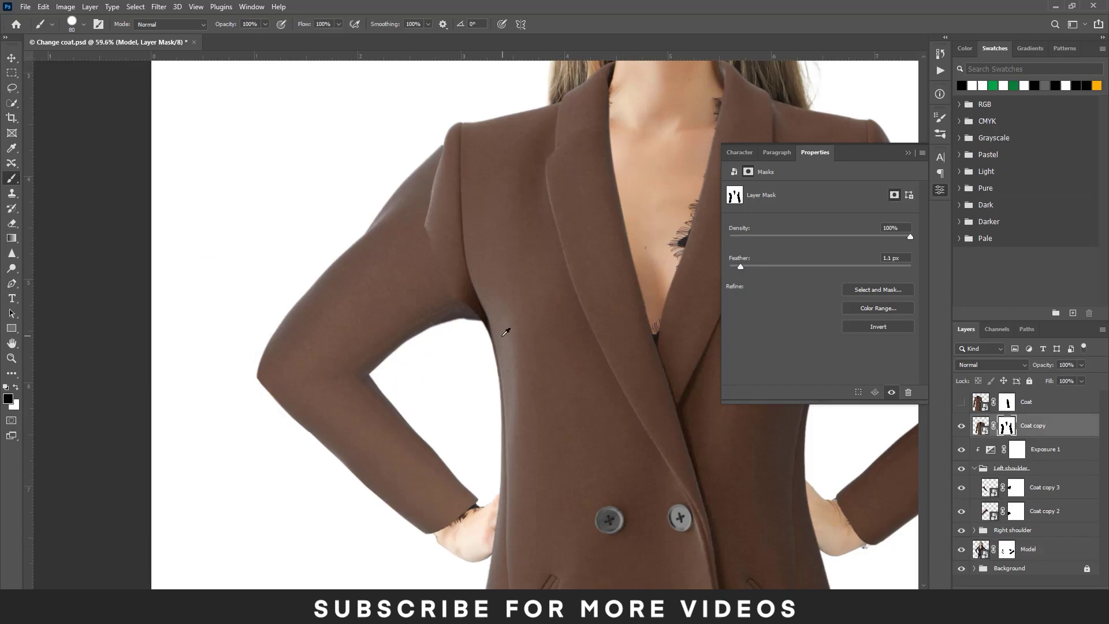
{"action": "scroll", "coordinate": [460, 316], "scroll_direction": "up", "scroll_amount": 4}
{"action": "left_click_drag", "start_coordinate": [397, 152], "coordinate": [422, 302]}
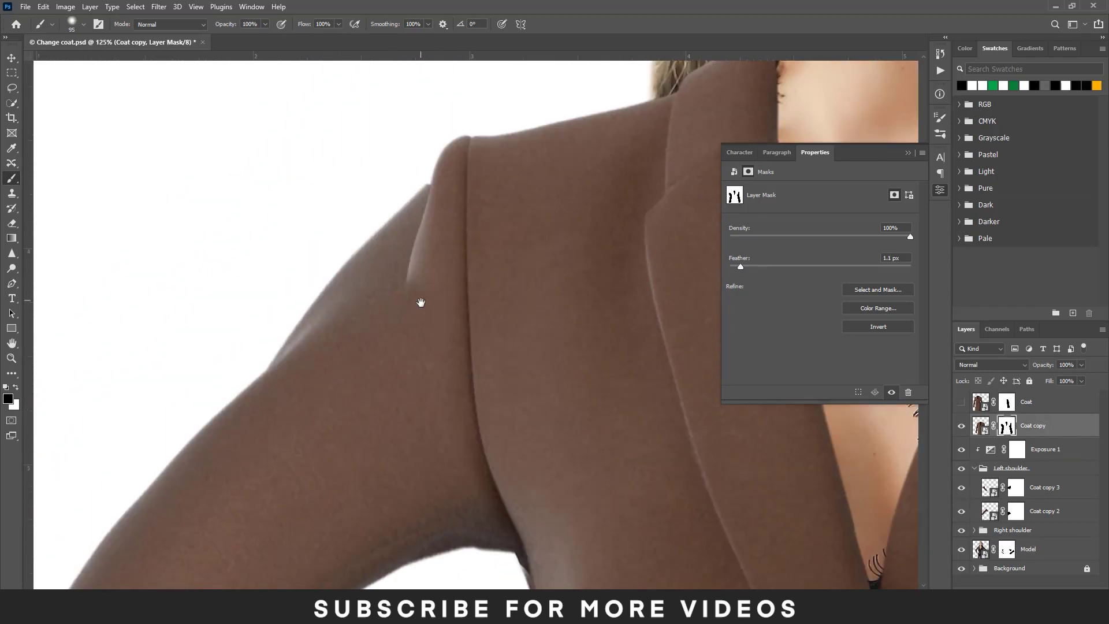
{"action": "scroll", "coordinate": [416, 211], "scroll_direction": "up", "scroll_amount": 3}
{"action": "key", "text": "x"}
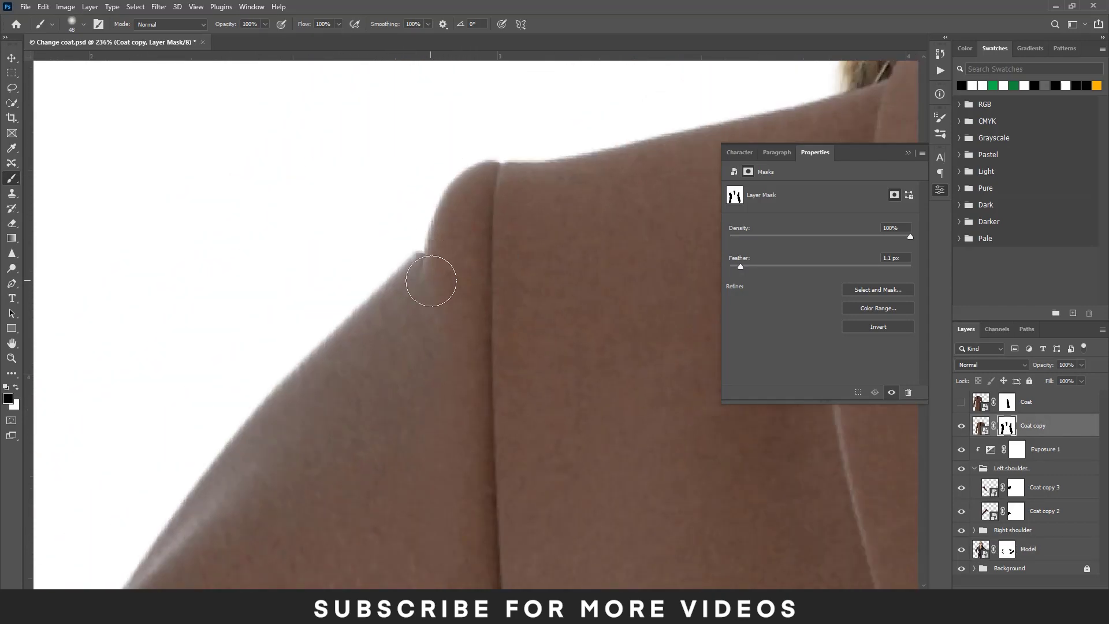
{"action": "scroll", "coordinate": [431, 281], "scroll_direction": "down", "scroll_amount": 1}
Step: Warp the Coat copy 2 shoulder piece so it follows the arm
{"action": "left_click", "coordinate": [1045, 511]}
{"action": "key", "text": "ctrl+t"}
{"action": "right_click", "coordinate": [435, 268]}
{"action": "left_click", "coordinate": [462, 359]}
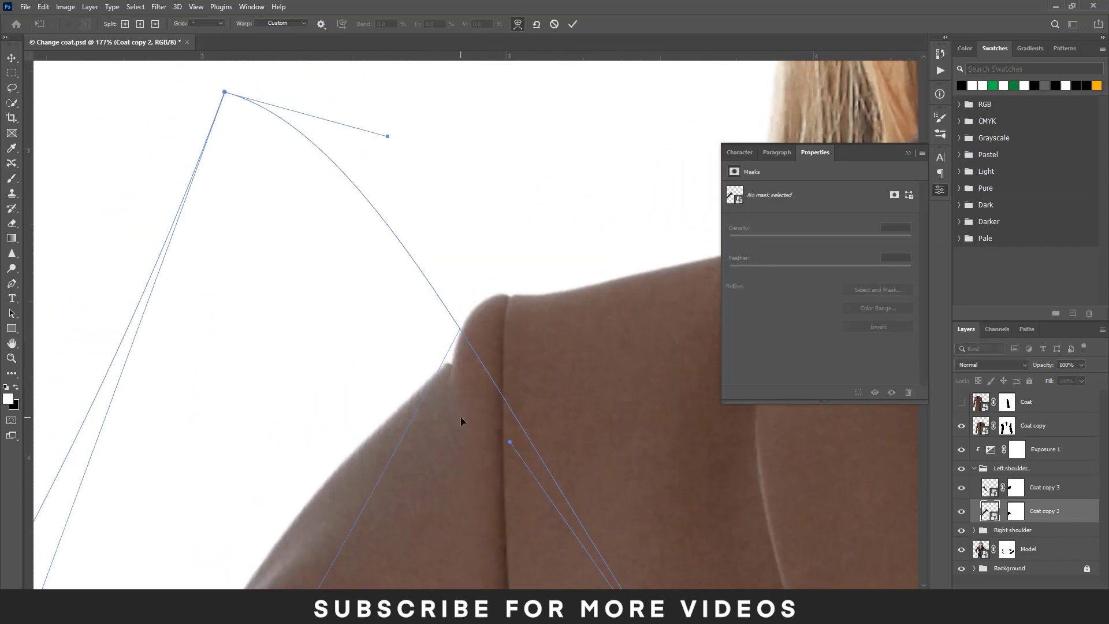
{"action": "scroll", "coordinate": [457, 358], "scroll_direction": "down", "scroll_amount": 3}
{"action": "left_click_drag", "start_coordinate": [453, 341], "coordinate": [471, 320]}
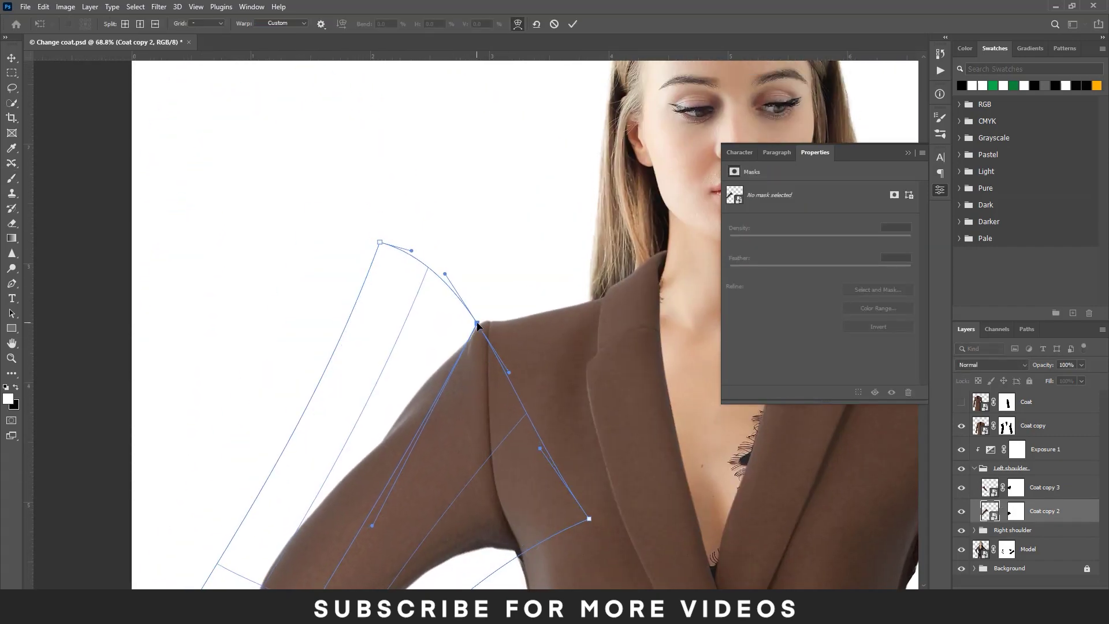
{"action": "scroll", "coordinate": [451, 451], "scroll_direction": "down", "scroll_amount": 2}
{"action": "key", "text": "Return"}
Step: Warp the main coat layer, stretching its upper-left corner outward
{"action": "key", "text": "b"}
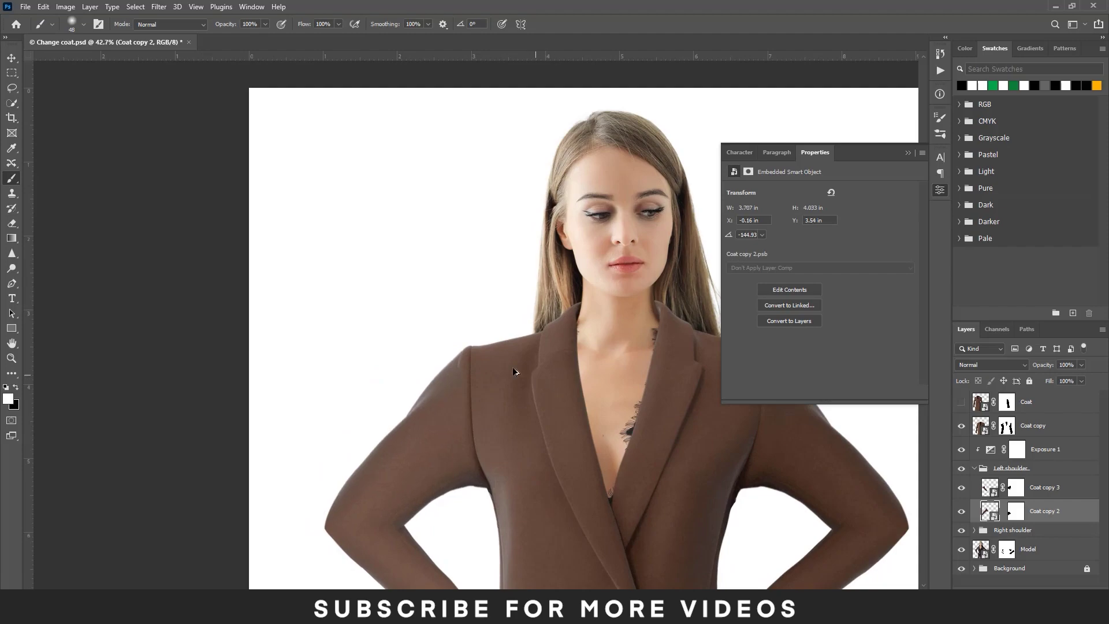
{"action": "scroll", "coordinate": [515, 370], "scroll_direction": "up", "scroll_amount": 3}
{"action": "scroll", "coordinate": [525, 426], "scroll_direction": "down", "scroll_amount": 3}
{"action": "left_click", "coordinate": [525, 426], "text": "ctrl"}
{"action": "key", "text": "ctrl+t"}
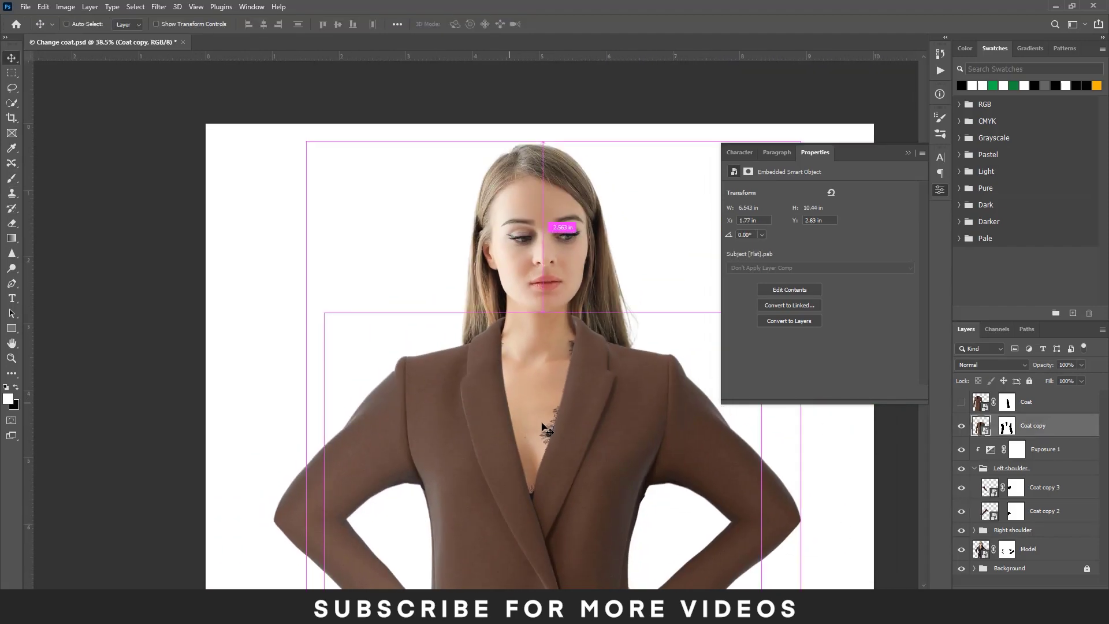
{"action": "scroll", "coordinate": [397, 359], "scroll_direction": "up", "scroll_amount": 2}
{"action": "scroll", "coordinate": [397, 359], "scroll_direction": "down", "scroll_amount": 1}
{"action": "left_click_drag", "start_coordinate": [277, 235], "coordinate": [258, 280]}
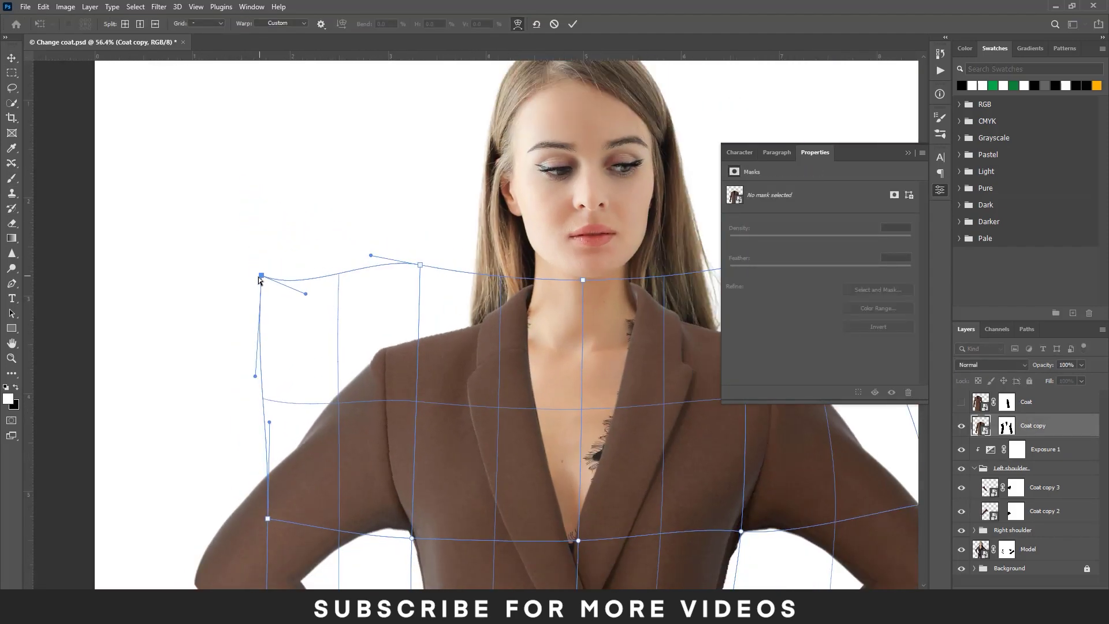
{"action": "key", "text": "Return"}
Step: Touch up the main coat's mask and set the coat's opacity to 80%
{"action": "key", "text": "v"}
{"action": "scroll", "coordinate": [377, 376], "scroll_direction": "up", "scroll_amount": 3}
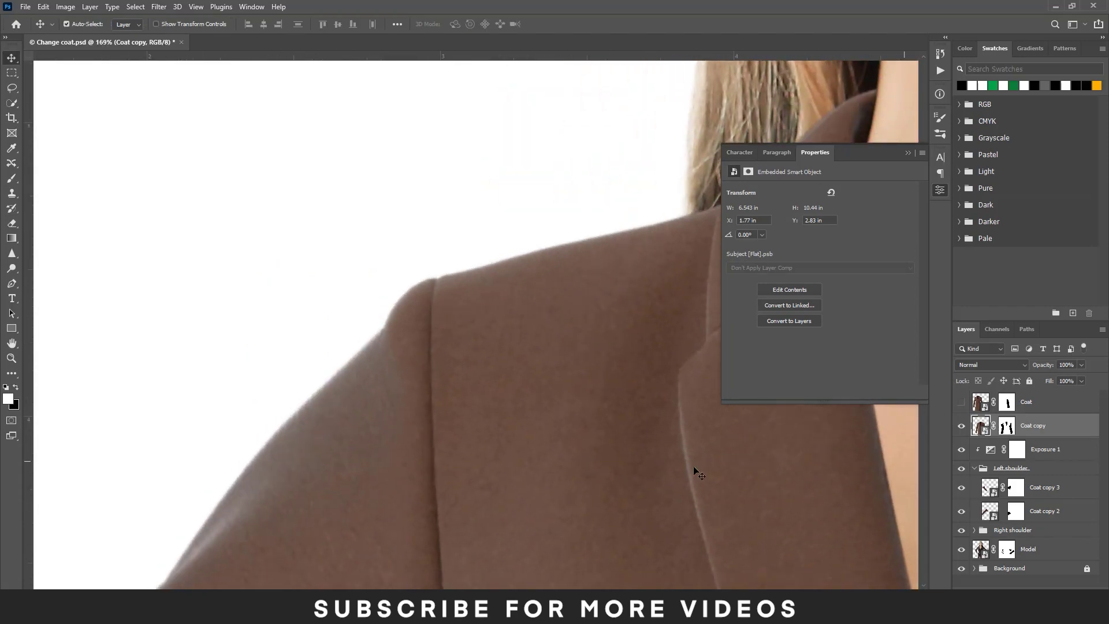
{"action": "left_click", "coordinate": [1006, 426]}
{"action": "key", "text": "b"}
{"action": "key", "text": "x"}
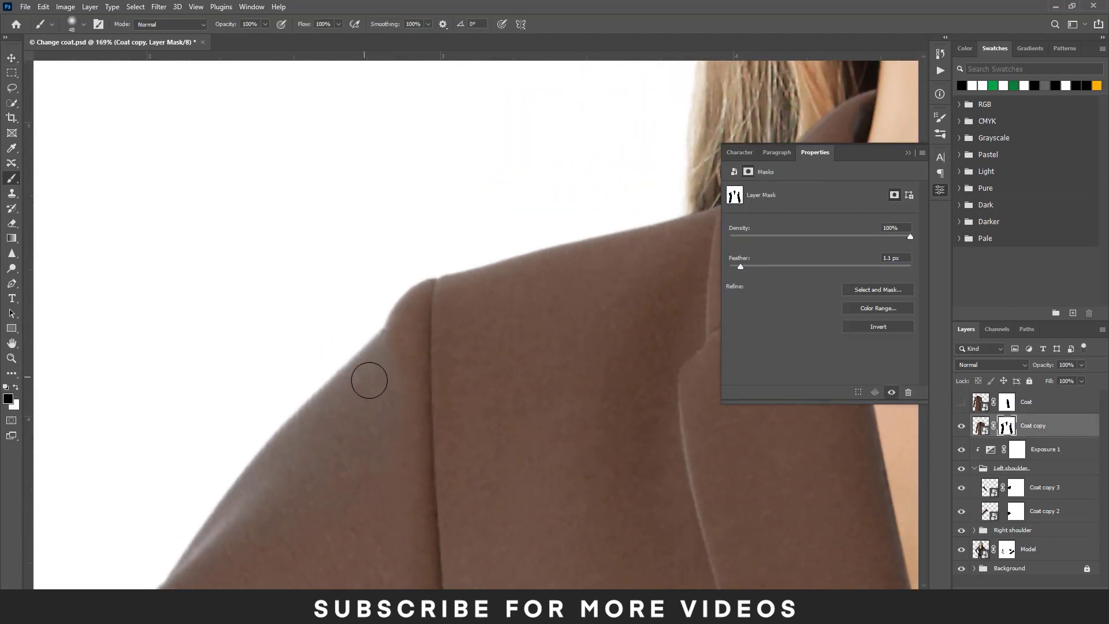
{"action": "key", "text": "x"}
{"action": "scroll", "coordinate": [370, 380], "scroll_direction": "down", "scroll_amount": 5}
{"action": "scroll", "coordinate": [369, 380], "scroll_direction": "down", "scroll_amount": 2}
{"action": "scroll", "coordinate": [351, 455], "scroll_direction": "up", "scroll_amount": 4}
{"action": "scroll", "coordinate": [351, 454], "scroll_direction": "up", "scroll_amount": 1}
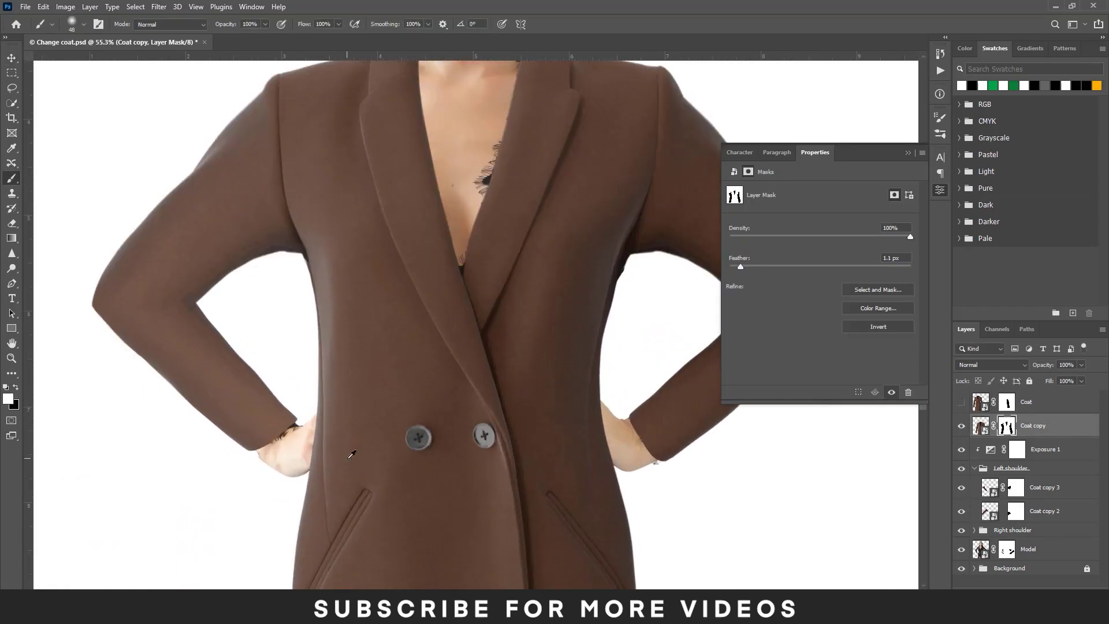
{"action": "key", "text": "v"}
{"action": "key", "text": "8"}
{"action": "scroll", "coordinate": [346, 451], "scroll_direction": "up", "scroll_amount": 3}
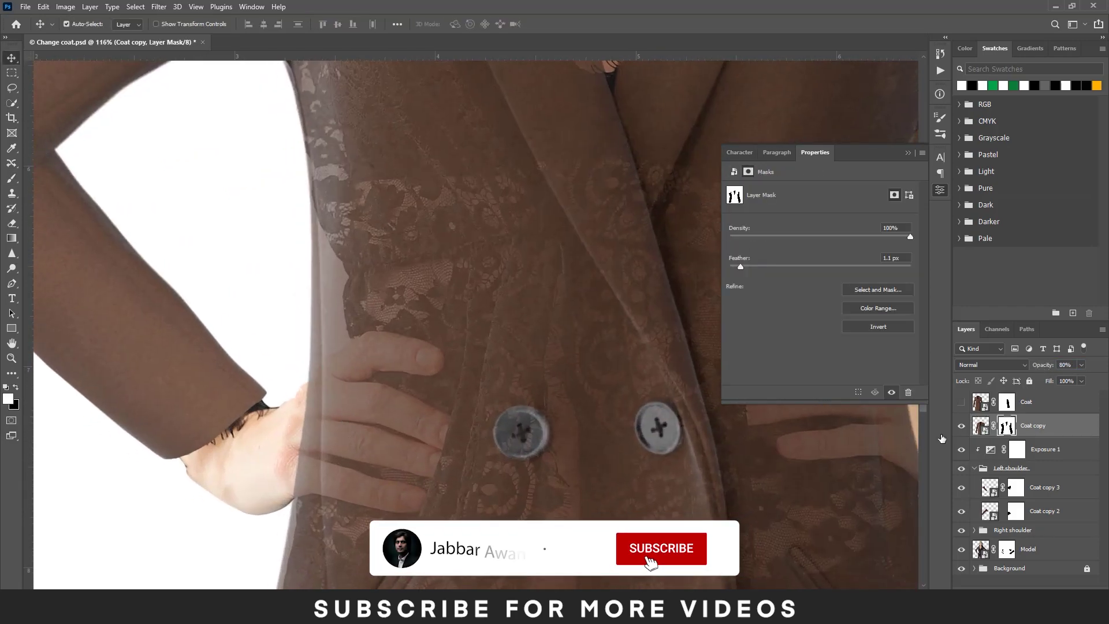
Step: Begin a Pen path along the left hand's lower edge, zooming in on the fingers
{"action": "key", "text": "p"}
{"action": "scroll", "coordinate": [399, 410], "scroll_direction": "up", "scroll_amount": 3}
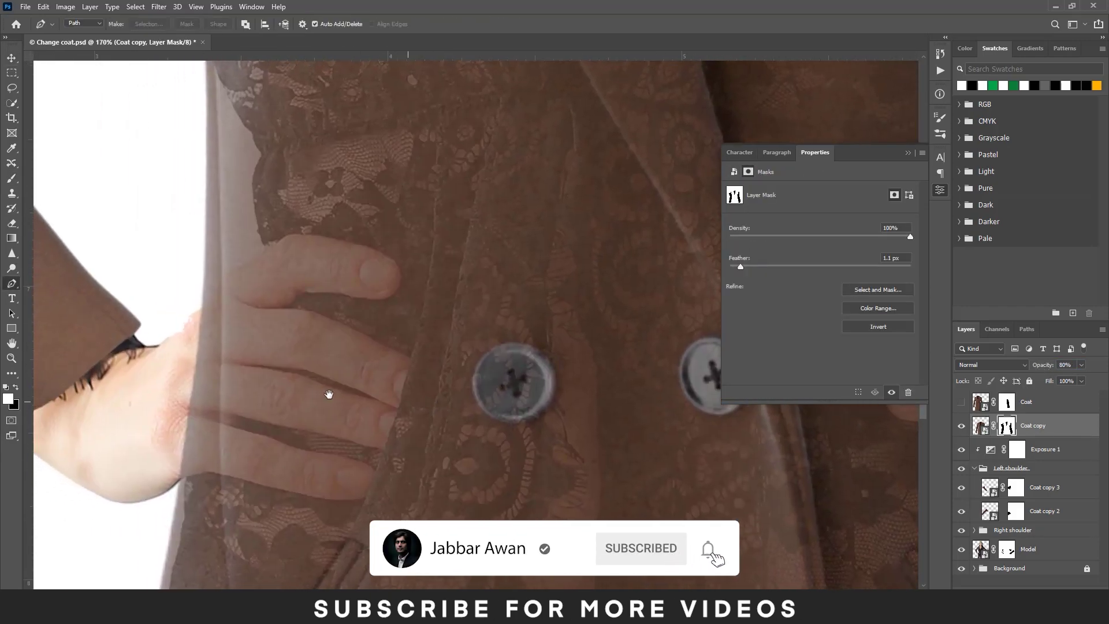
{"action": "mouse_move", "coordinate": [329, 394]}
{"action": "left_mouse_down"}
{"action": "mouse_move", "coordinate": [230, 354]}
{"action": "mouse_move", "coordinate": [366, 384]}
{"action": "left_mouse_up"}
{"action": "scroll", "coordinate": [247, 317], "scroll_direction": "up", "scroll_amount": 2}
{"action": "scroll", "coordinate": [157, 538], "scroll_direction": "up", "scroll_amount": 2}
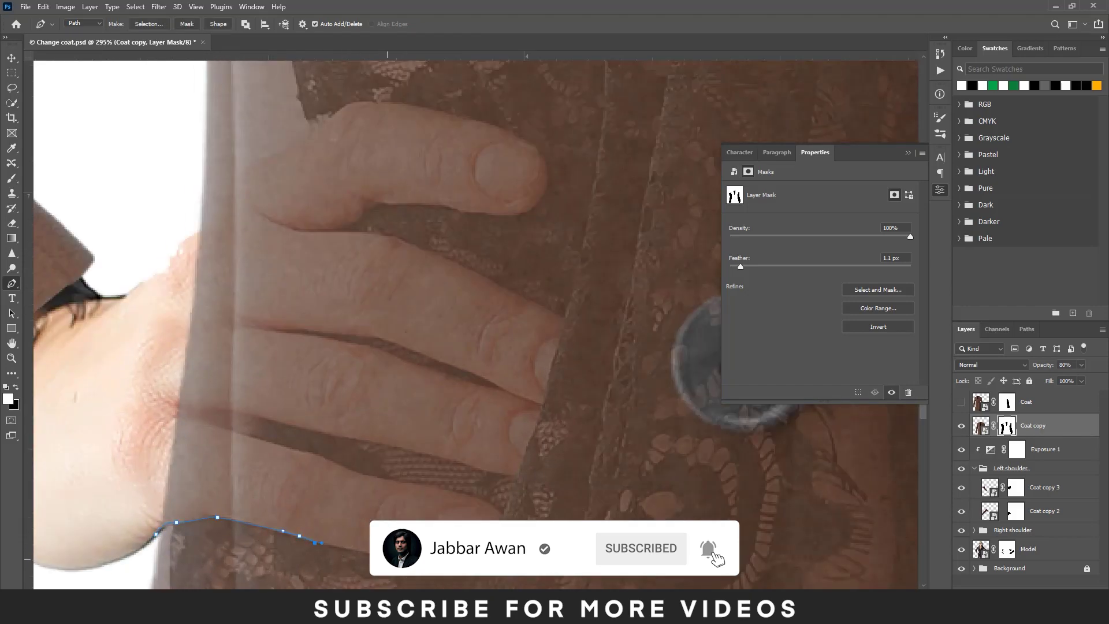
{"action": "left_click_drag", "start_coordinate": [484, 564], "coordinate": [489, 558]}
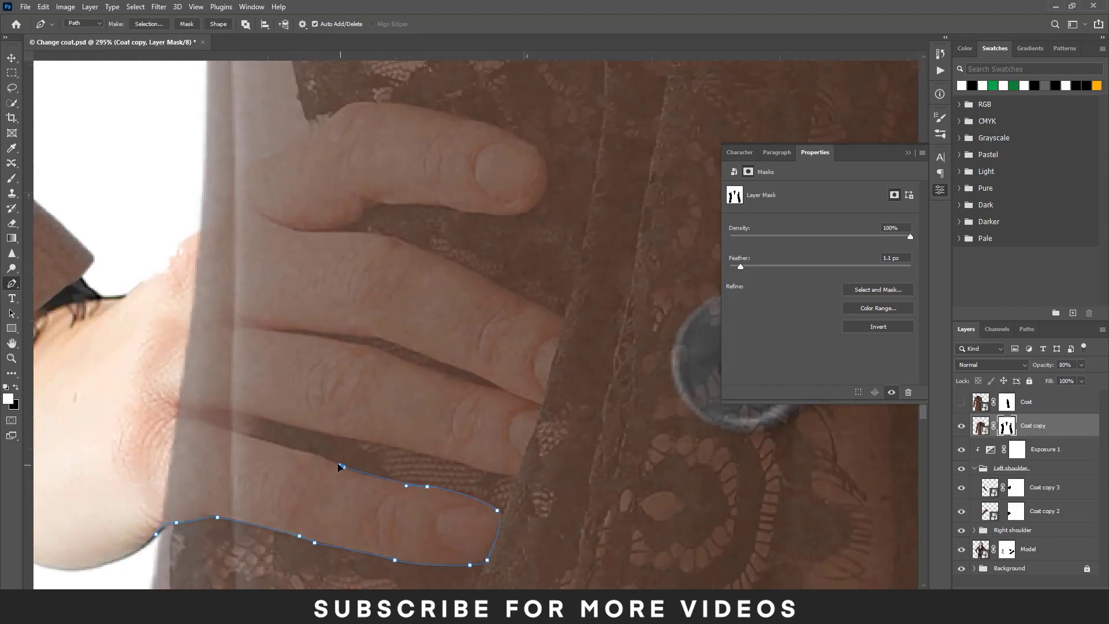
{"action": "left_click_drag", "start_coordinate": [259, 444], "coordinate": [383, 482]}
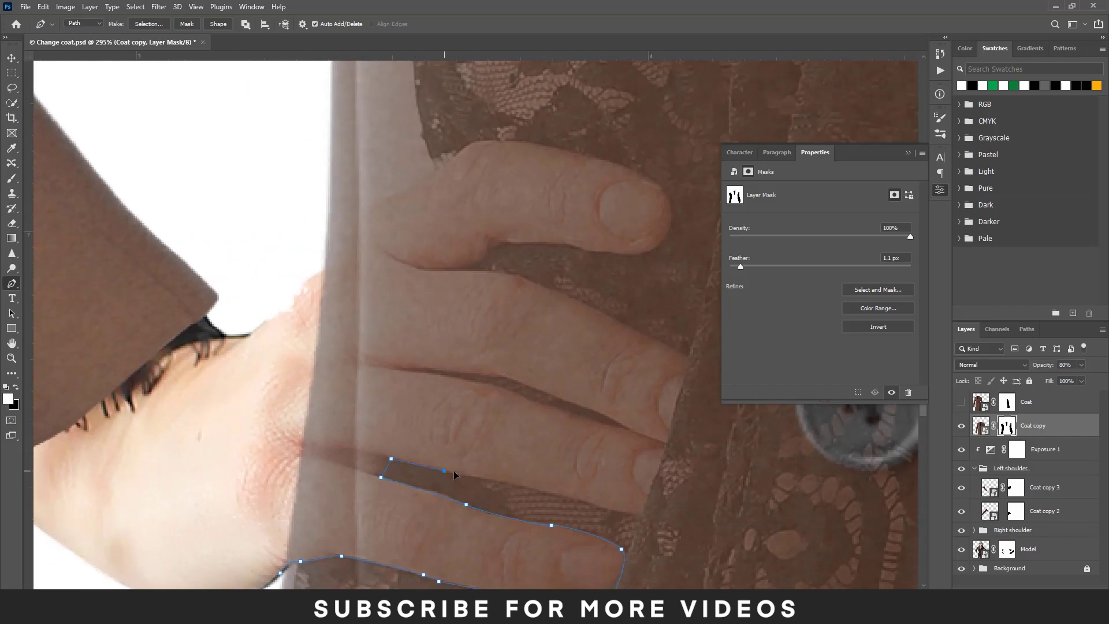
{"action": "left_click_drag", "start_coordinate": [646, 517], "coordinate": [623, 541]}
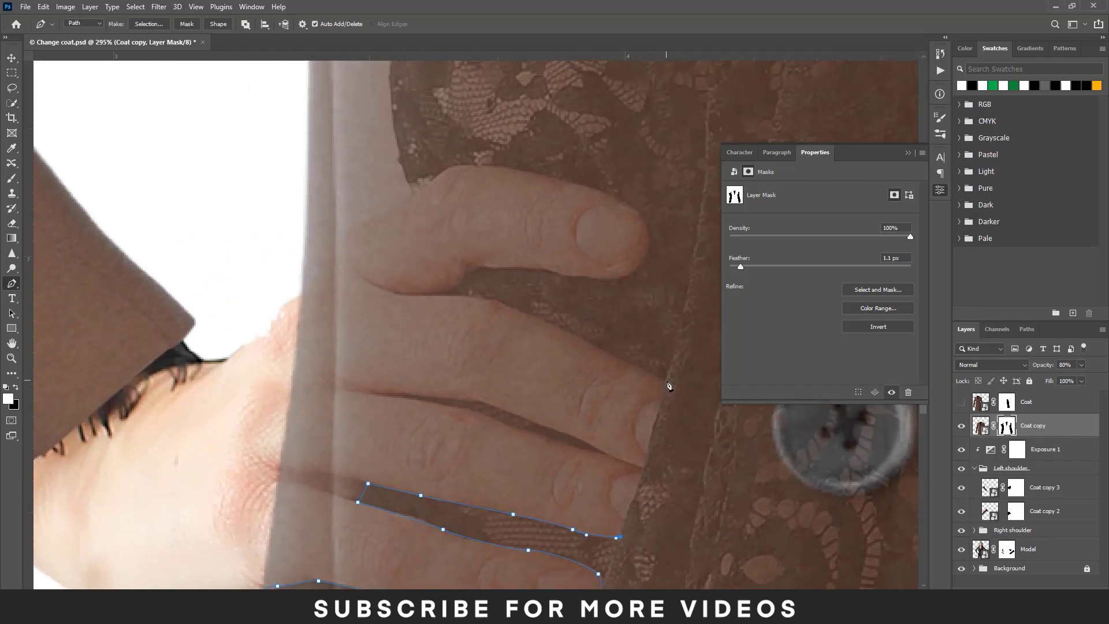
{"action": "scroll", "coordinate": [638, 475], "scroll_direction": "up", "scroll_amount": 2}
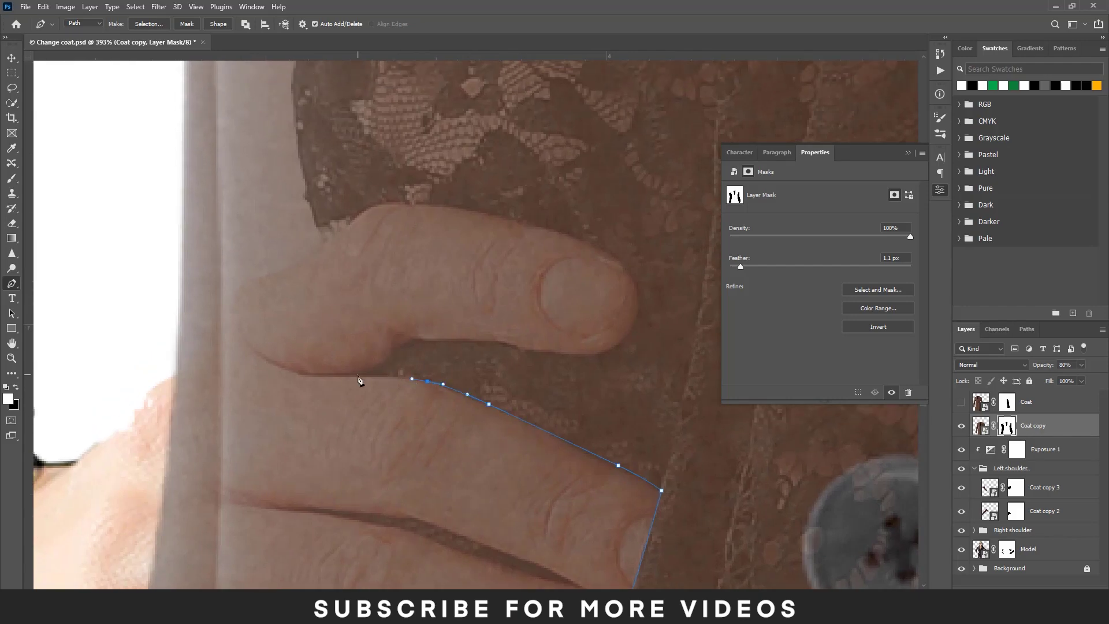
Step: Close the hand outline and mask that area out of the coat copy
{"action": "left_click", "coordinate": [357, 377]}
{"action": "scroll", "coordinate": [408, 422], "scroll_direction": "up", "scroll_amount": 2}
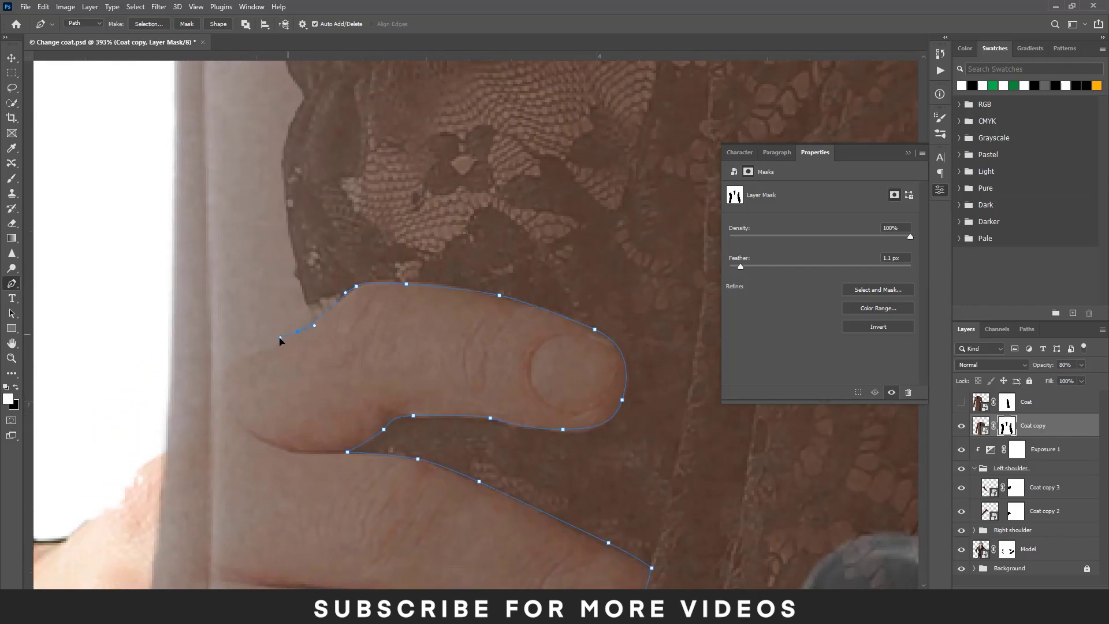
{"action": "scroll", "coordinate": [218, 378], "scroll_direction": "down", "scroll_amount": 3}
{"action": "left_click", "coordinate": [263, 481]}
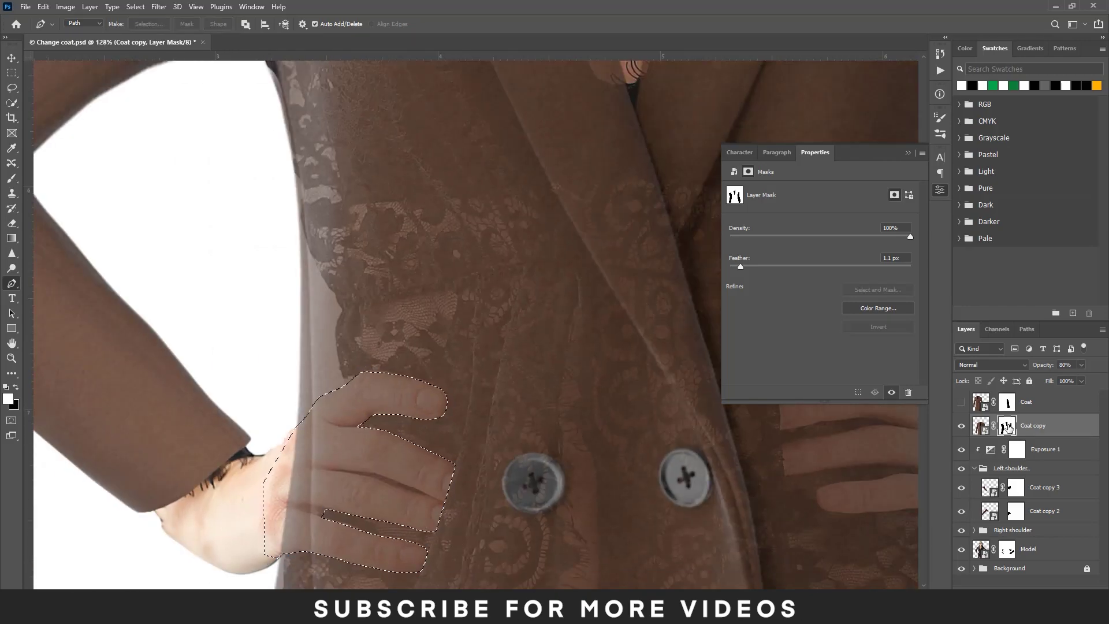
{"action": "key", "text": "ctrl+BackSpace"}
{"action": "scroll", "coordinate": [508, 442], "scroll_direction": "down", "scroll_amount": 3}
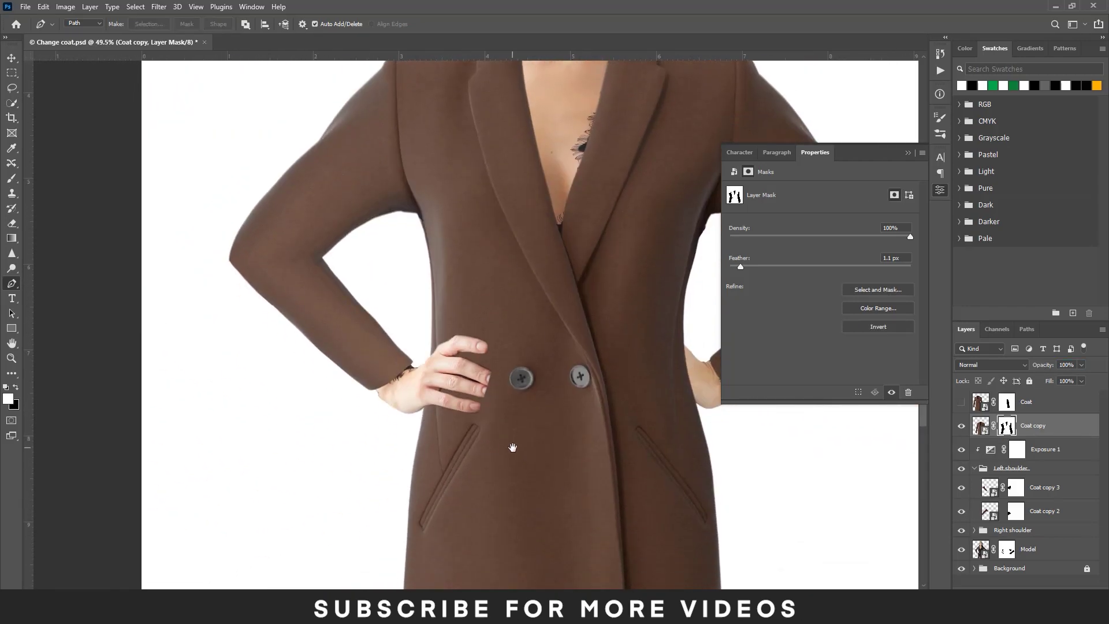
Step: Lower the Coat copy layer opacity to 66% so the right hand shows through
{"action": "scroll", "coordinate": [693, 369], "scroll_direction": "up", "scroll_amount": 5}
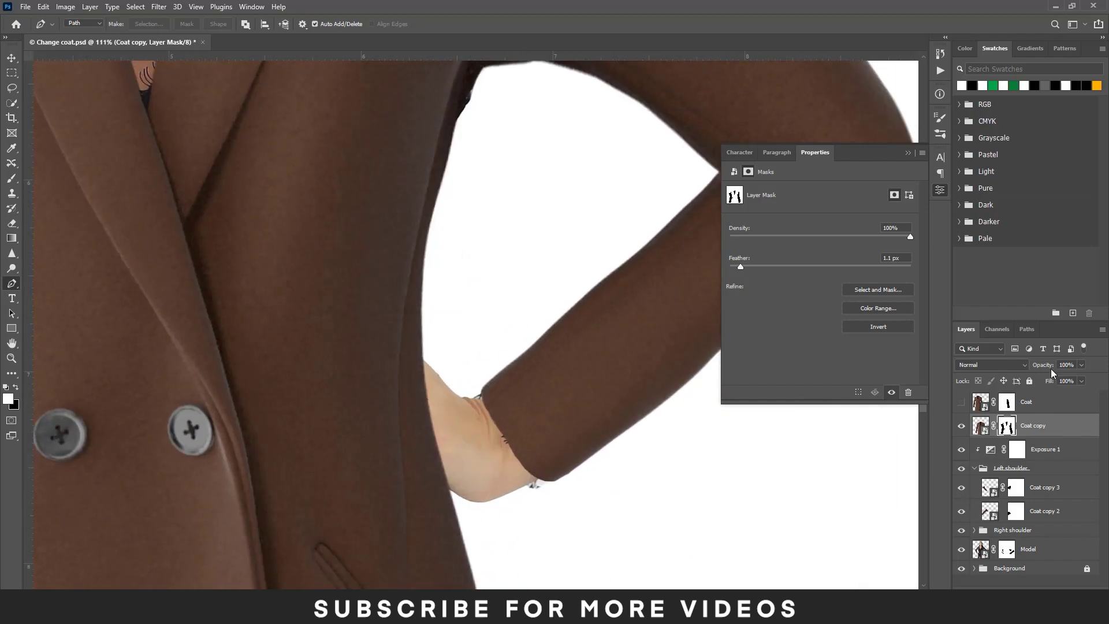
{"action": "key", "text": "6"}
{"action": "key", "text": "6"}
{"action": "scroll", "coordinate": [428, 375], "scroll_direction": "up", "scroll_amount": 5}
Step: Start a Pen path at the right hand's wrist, curving along the upper and lower finger edges
{"action": "left_click", "coordinate": [469, 371]}
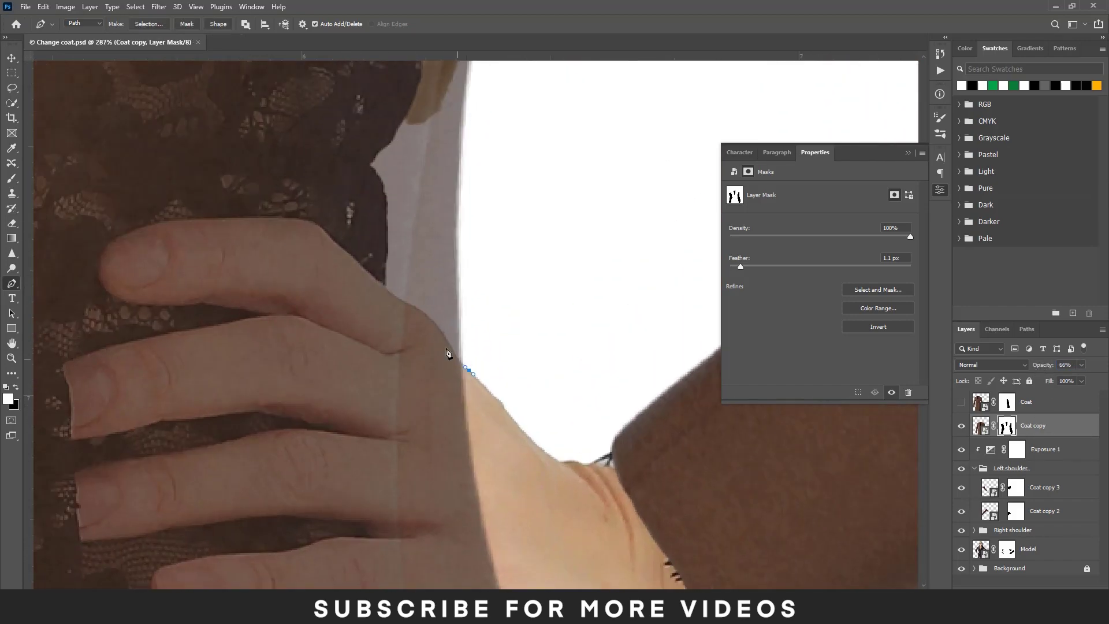
{"action": "left_click_drag", "start_coordinate": [377, 312], "coordinate": [367, 304]}
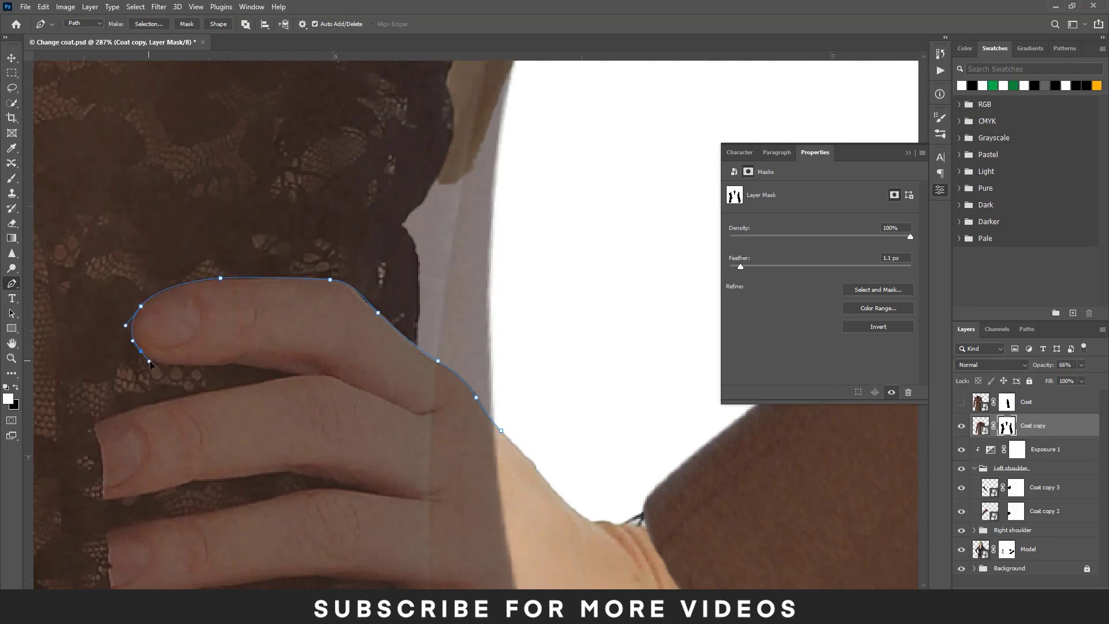
{"action": "left_click", "coordinate": [301, 377]}
{"action": "left_click_drag", "start_coordinate": [301, 377], "coordinate": [400, 336]}
{"action": "left_click", "coordinate": [276, 357]}
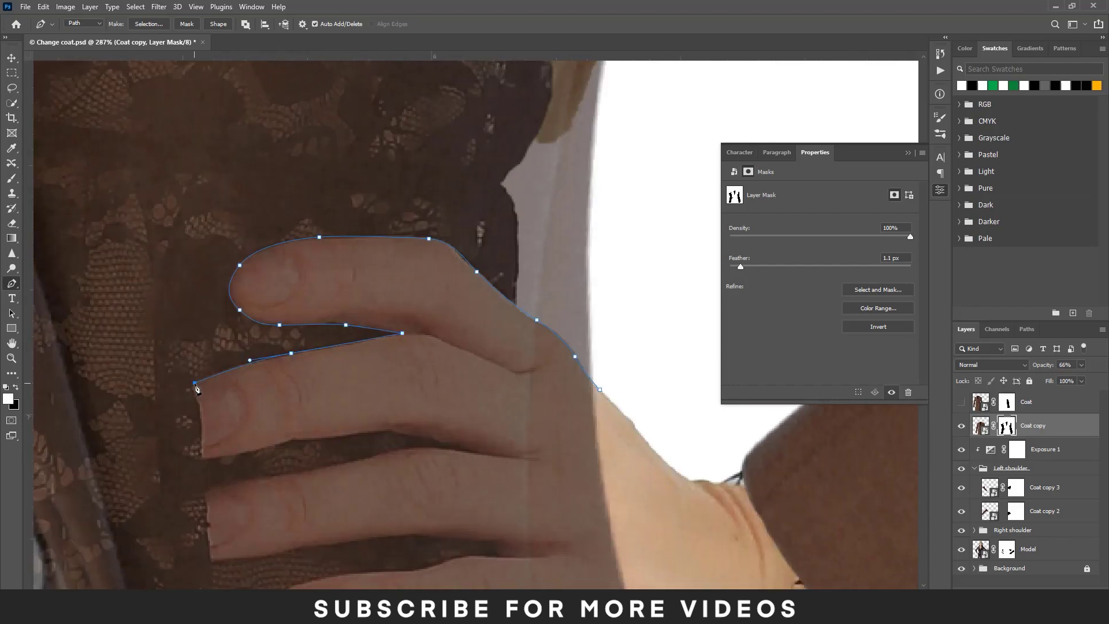
Step: Continue the open path under the fingertips and between the fingers around the next fingertip
{"action": "scroll", "coordinate": [204, 429], "scroll_direction": "down", "scroll_amount": 3}
{"action": "scroll", "coordinate": [226, 393], "scroll_direction": "down", "scroll_amount": 2}
{"action": "left_click", "coordinate": [197, 341]}
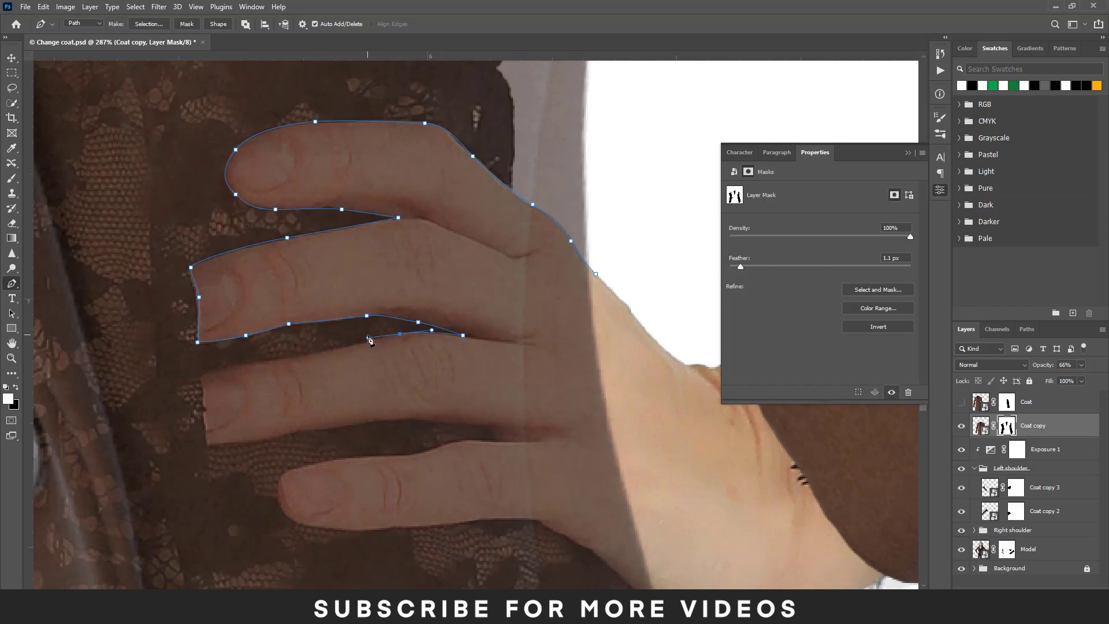
{"action": "left_click", "coordinate": [201, 376]}
{"action": "scroll", "coordinate": [221, 379], "scroll_direction": "down", "scroll_amount": 2}
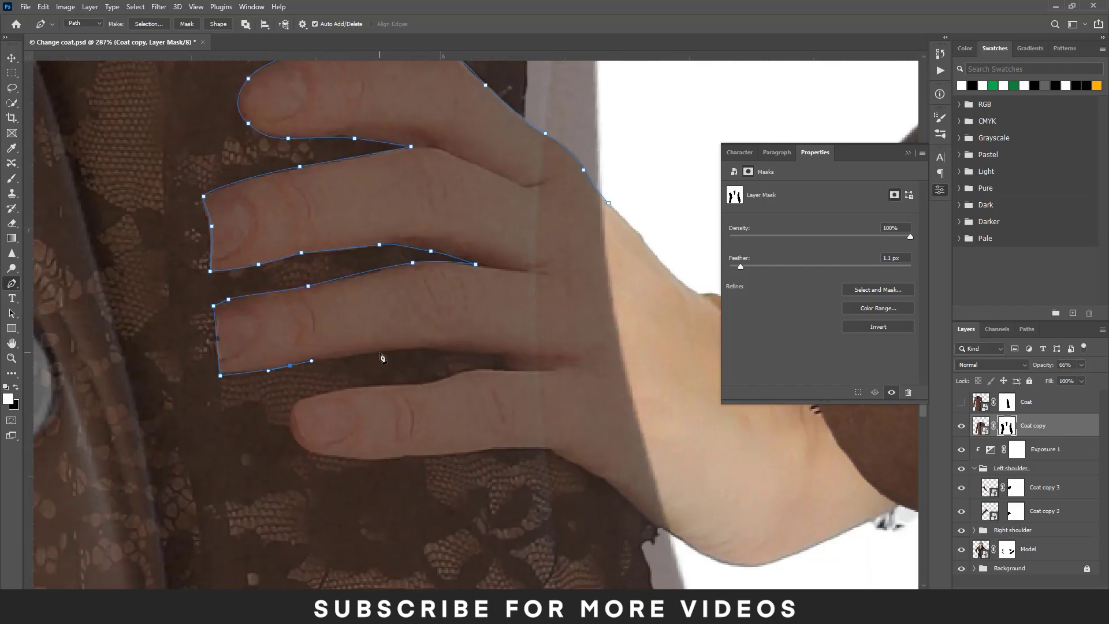
{"action": "left_click", "coordinate": [429, 384]}
{"action": "scroll", "coordinate": [398, 391], "scroll_direction": "left", "scroll_amount": 2}
{"action": "scroll", "coordinate": [399, 391], "scroll_direction": "down", "scroll_amount": 1}
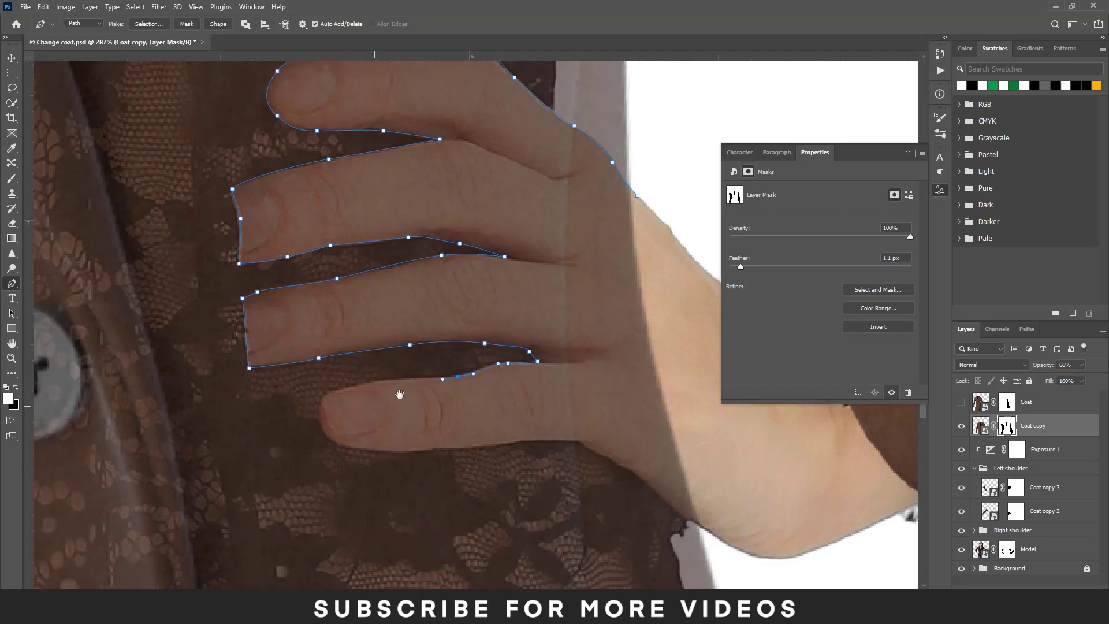
{"action": "left_click_drag", "start_coordinate": [412, 366], "coordinate": [388, 370]}
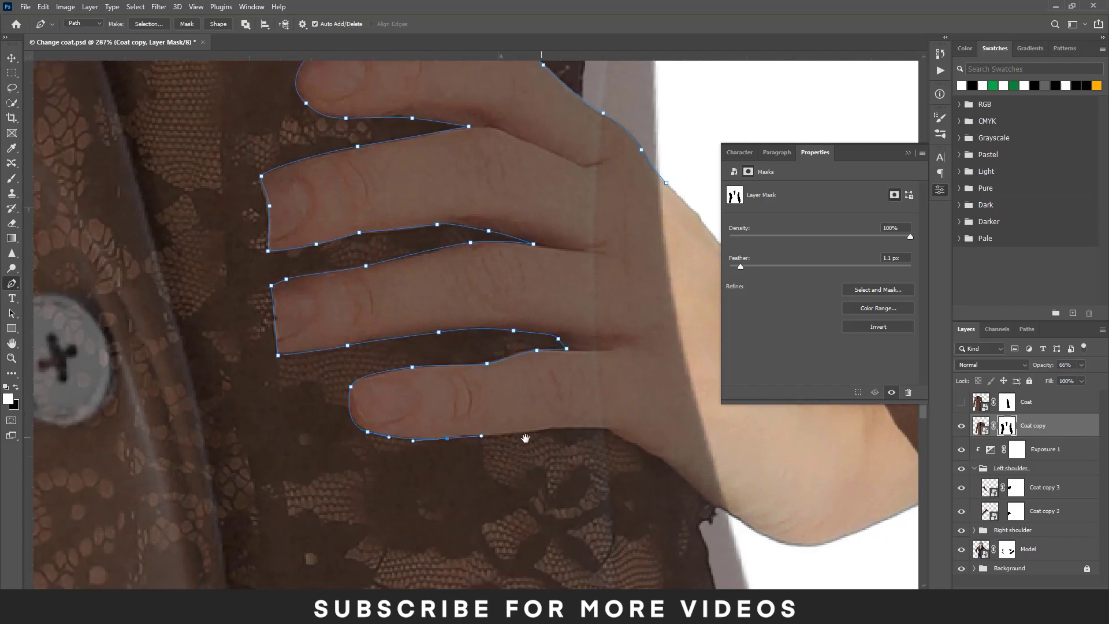
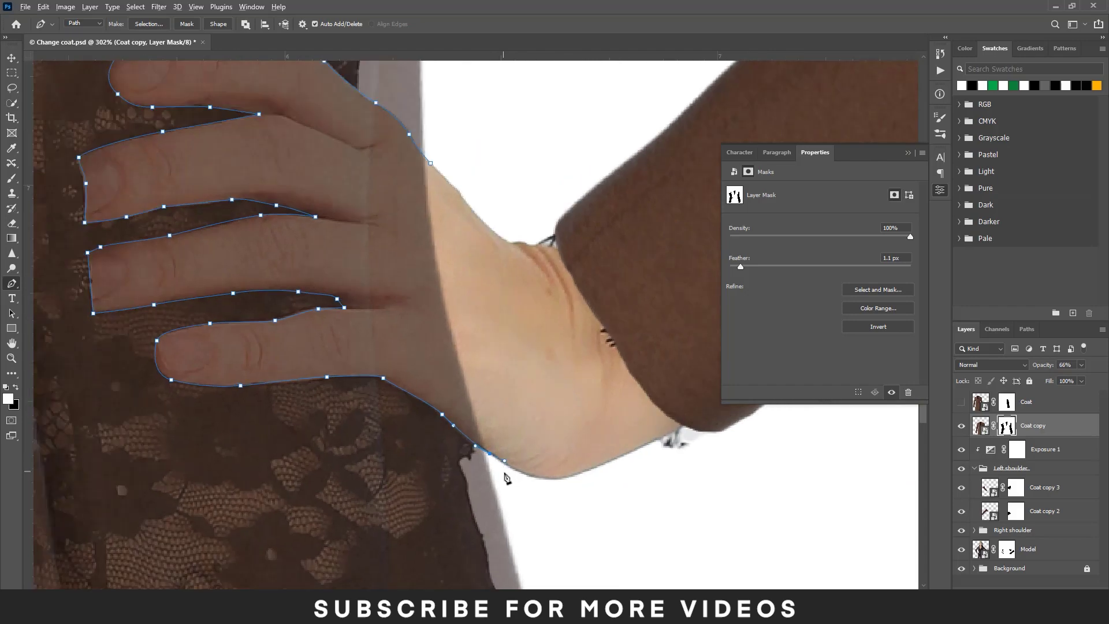
Step: Pen-trace an intact left-hand fingertip and copy it onto its own layer
{"action": "scroll", "coordinate": [466, 188], "scroll_direction": "down", "scroll_amount": 3}
{"action": "scroll", "coordinate": [466, 189], "scroll_direction": "down", "scroll_amount": 2}
{"action": "scroll", "coordinate": [404, 289], "scroll_direction": "down", "scroll_amount": 3}
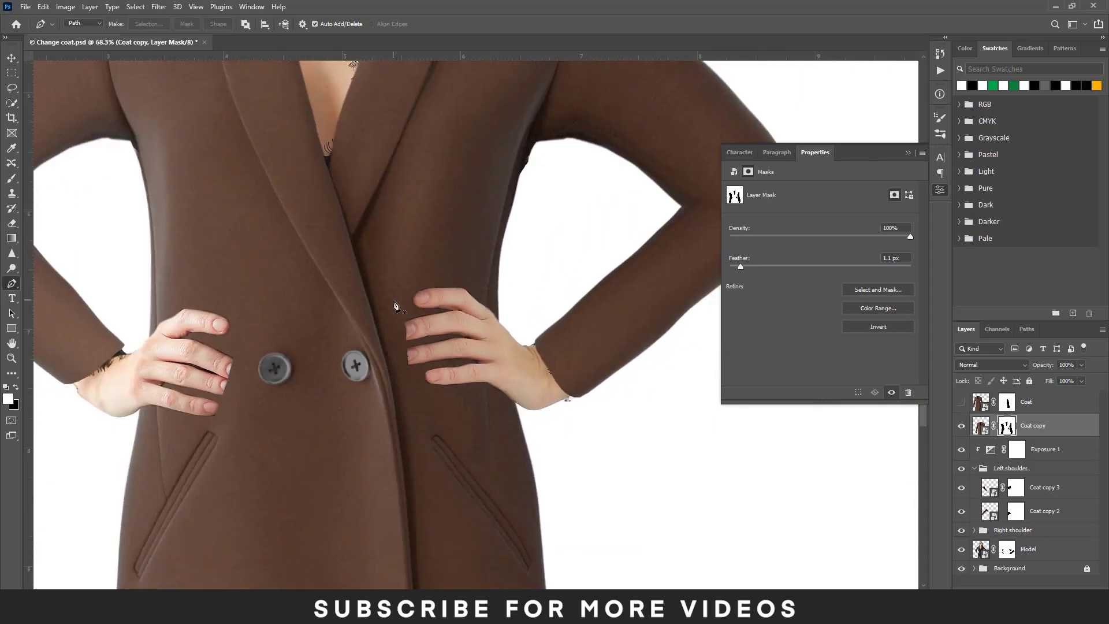
{"action": "scroll", "coordinate": [394, 304], "scroll_direction": "down", "scroll_amount": 2}
{"action": "scroll", "coordinate": [395, 305], "scroll_direction": "down", "scroll_amount": 1}
{"action": "scroll", "coordinate": [462, 347], "scroll_direction": "up", "scroll_amount": 2}
{"action": "scroll", "coordinate": [471, 407], "scroll_direction": "up", "scroll_amount": 2}
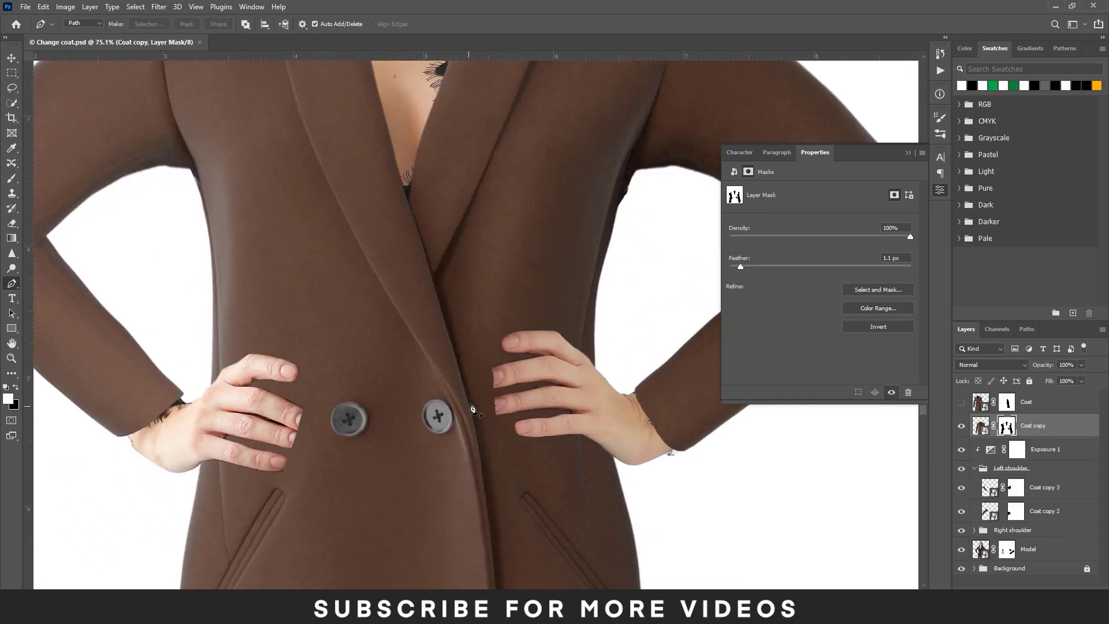
{"action": "scroll", "coordinate": [405, 422], "scroll_direction": "up", "scroll_amount": 1}
{"action": "scroll", "coordinate": [324, 399], "scroll_direction": "up", "scroll_amount": 1}
{"action": "scroll", "coordinate": [306, 346], "scroll_direction": "up", "scroll_amount": 1}
{"action": "scroll", "coordinate": [299, 256], "scroll_direction": "up", "scroll_amount": 2}
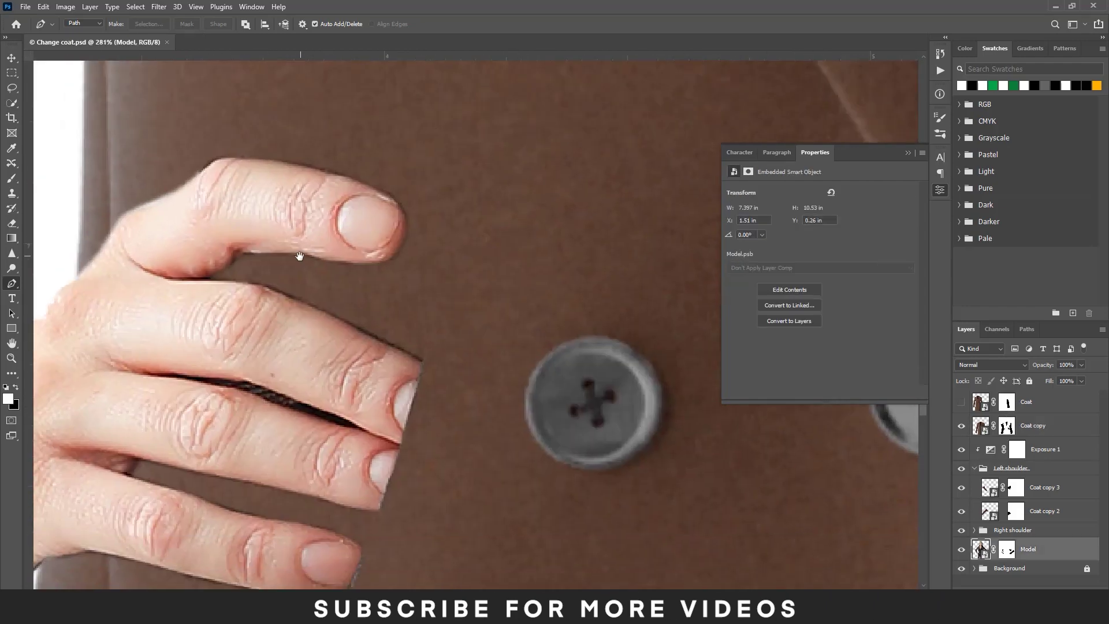
{"action": "scroll", "coordinate": [299, 256], "scroll_direction": "up", "scroll_amount": 2}
{"action": "left_click_drag", "start_coordinate": [258, 197], "coordinate": [282, 200]}
{"action": "mouse_move", "coordinate": [435, 320]}
{"action": "left_mouse_down"}
{"action": "mouse_move", "coordinate": [432, 334]}
{"action": "mouse_move", "coordinate": [362, 348]}
{"action": "left_mouse_up"}
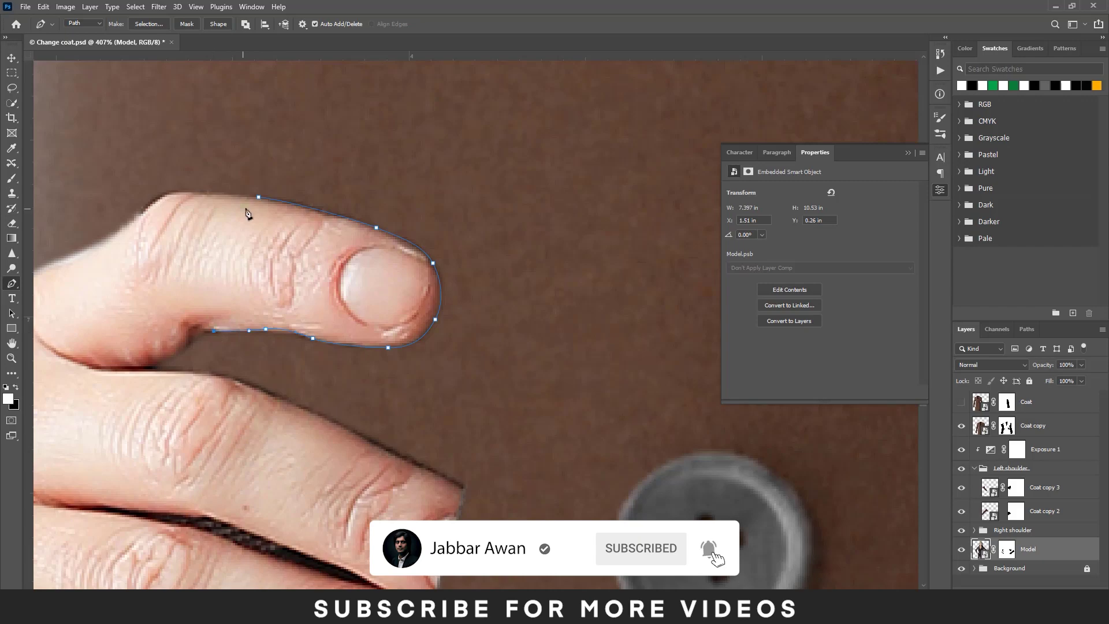
{"action": "scroll", "coordinate": [247, 213], "scroll_direction": "down", "scroll_amount": 5}
{"action": "key", "text": "ctrl+Return"}
{"action": "key", "text": "ctrl+j"}
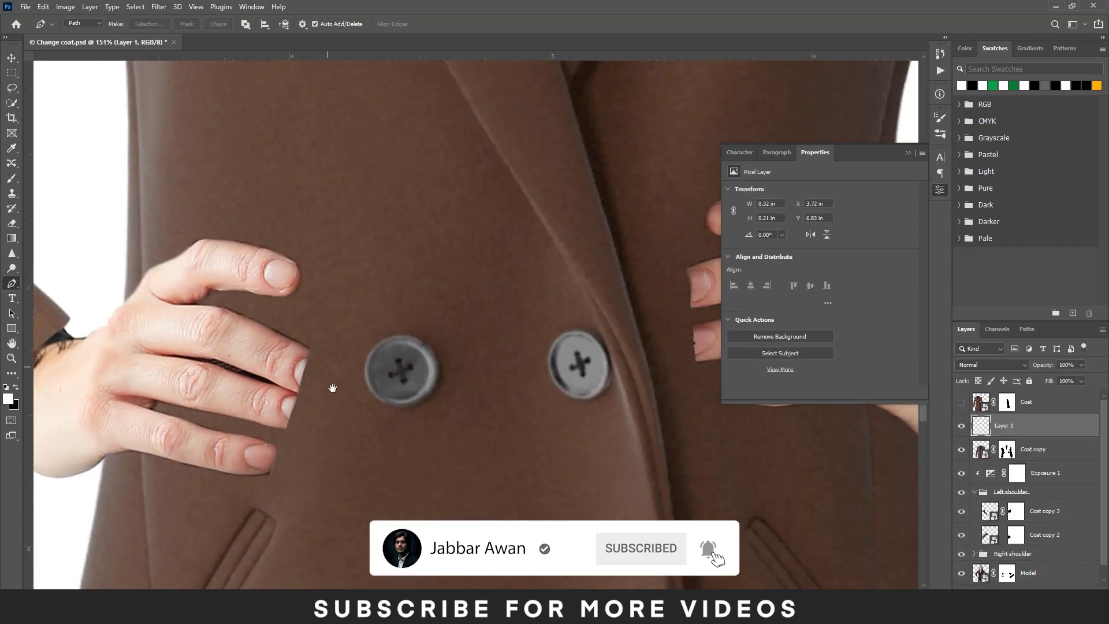
Step: Rotate the fingertip copy to match the finger and nudge it into place
{"action": "key", "text": "ctrl+t"}
{"action": "mouse_move", "coordinate": [333, 388]}
{"action": "left_mouse_down"}
{"action": "mouse_move", "coordinate": [342, 405]}
{"action": "mouse_move", "coordinate": [416, 361]}
{"action": "left_mouse_up"}
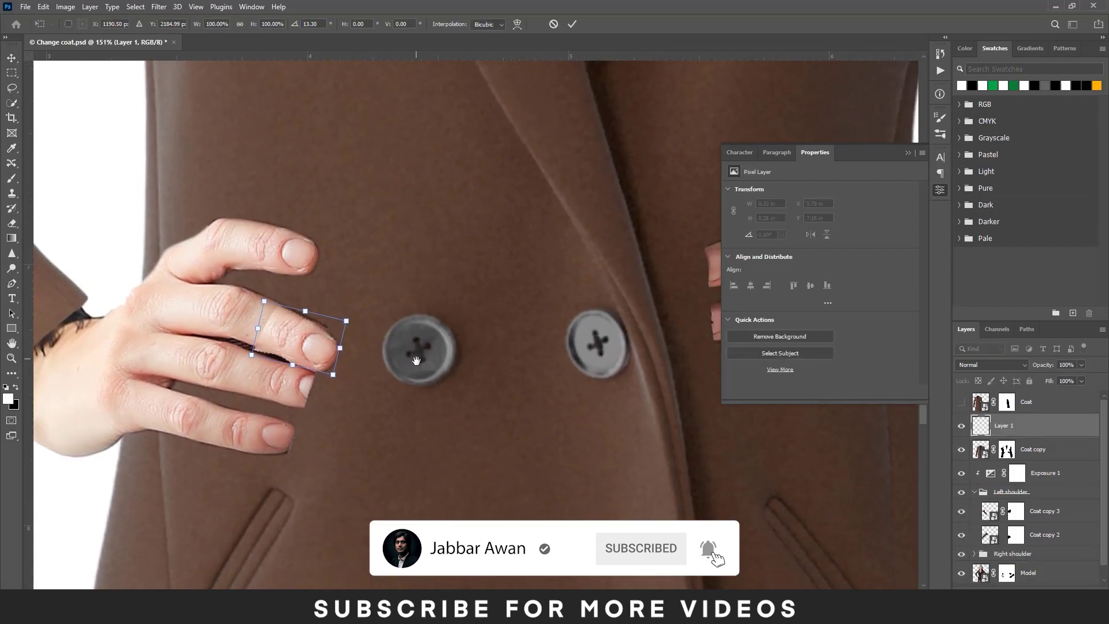
{"action": "key", "text": "Right"}
{"action": "key", "text": "Right"}
{"action": "key", "text": "Up"}
{"action": "key", "text": "Up"}
{"action": "left_click", "coordinate": [572, 26]}
Step: Alt-drag a second fingertip copy onto the lower finger, then shrink and straighten it
{"action": "mouse_move", "coordinate": [306, 341]}
{"action": "left_mouse_down"}
{"action": "mouse_move", "coordinate": [286, 387]}
{"action": "mouse_move", "coordinate": [296, 399]}
{"action": "left_mouse_up"}
{"action": "key", "text": "ctrl+t"}
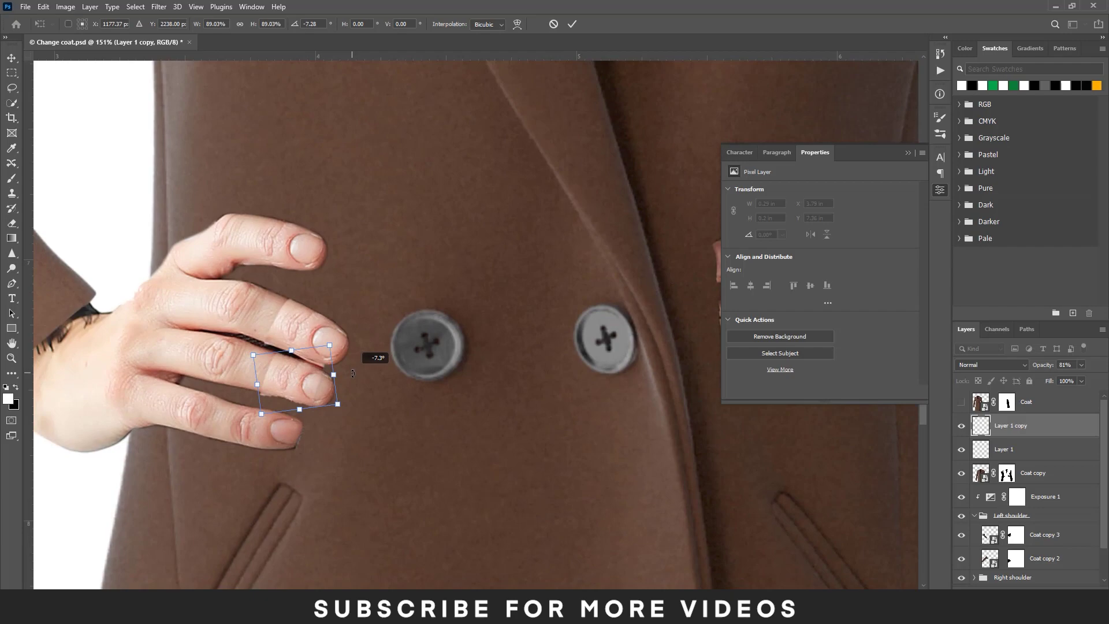
{"action": "mouse_move", "coordinate": [316, 339]}
{"action": "left_mouse_down"}
{"action": "mouse_move", "coordinate": [340, 370]}
{"action": "mouse_move", "coordinate": [413, 415]}
{"action": "mouse_move", "coordinate": [398, 419]}
{"action": "left_mouse_up"}
{"action": "key", "text": "Return"}
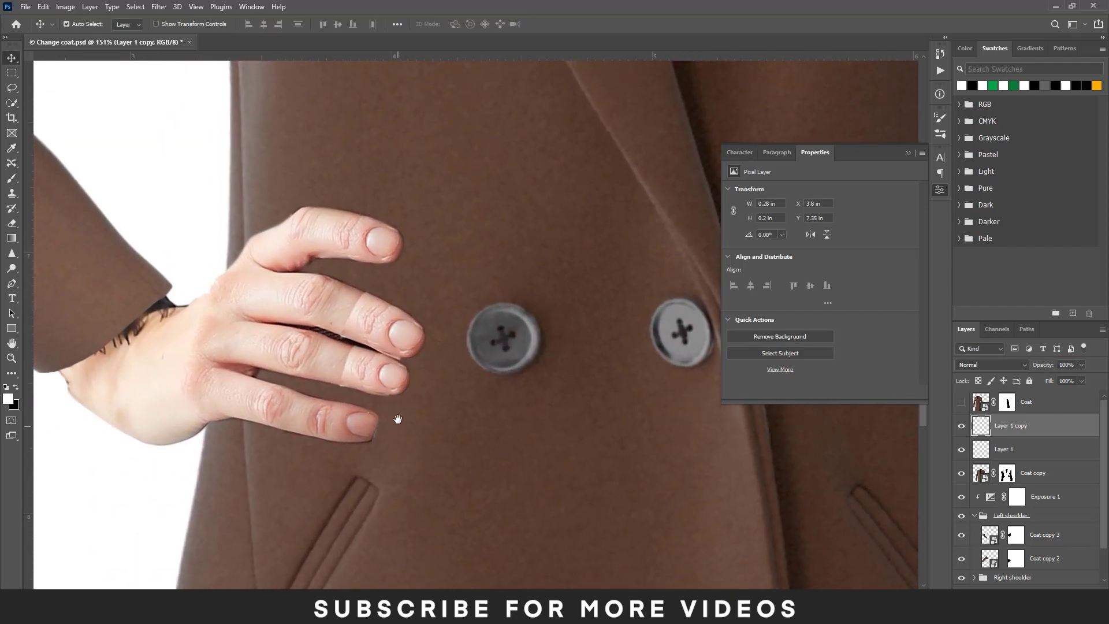
{"action": "scroll", "coordinate": [376, 442], "scroll_direction": "down", "scroll_amount": 3}
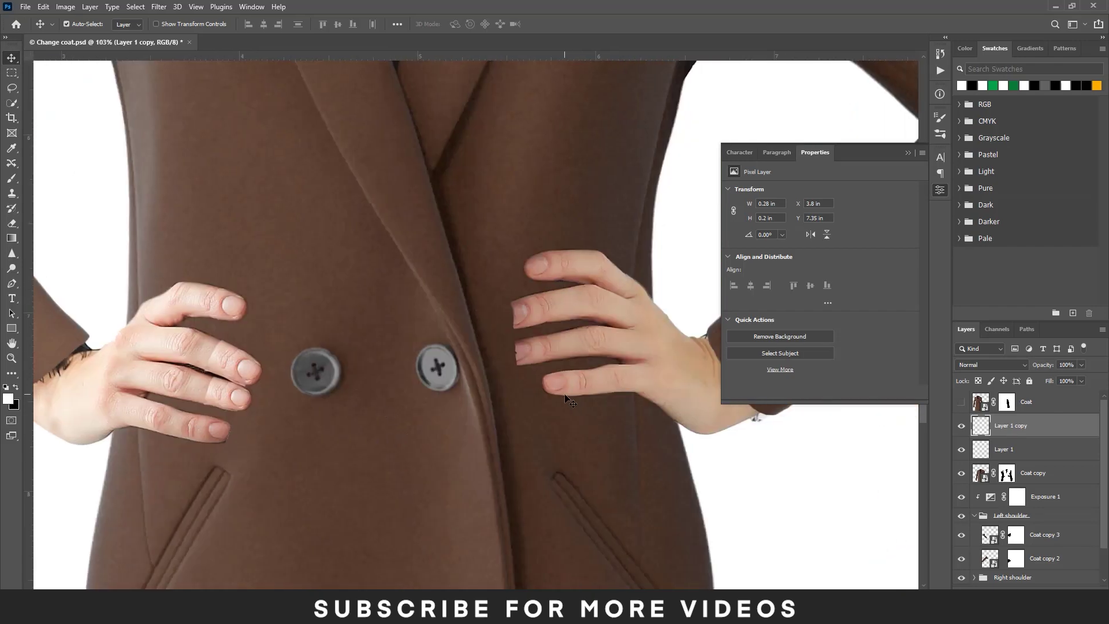
{"action": "scroll", "coordinate": [569, 400], "scroll_direction": "up", "scroll_amount": 5}
Step: Pen-trace a right-hand fingertip and copy it onto its own layer
{"action": "key", "text": "p"}
{"action": "left_click_drag", "start_coordinate": [578, 342], "coordinate": [563, 345]}
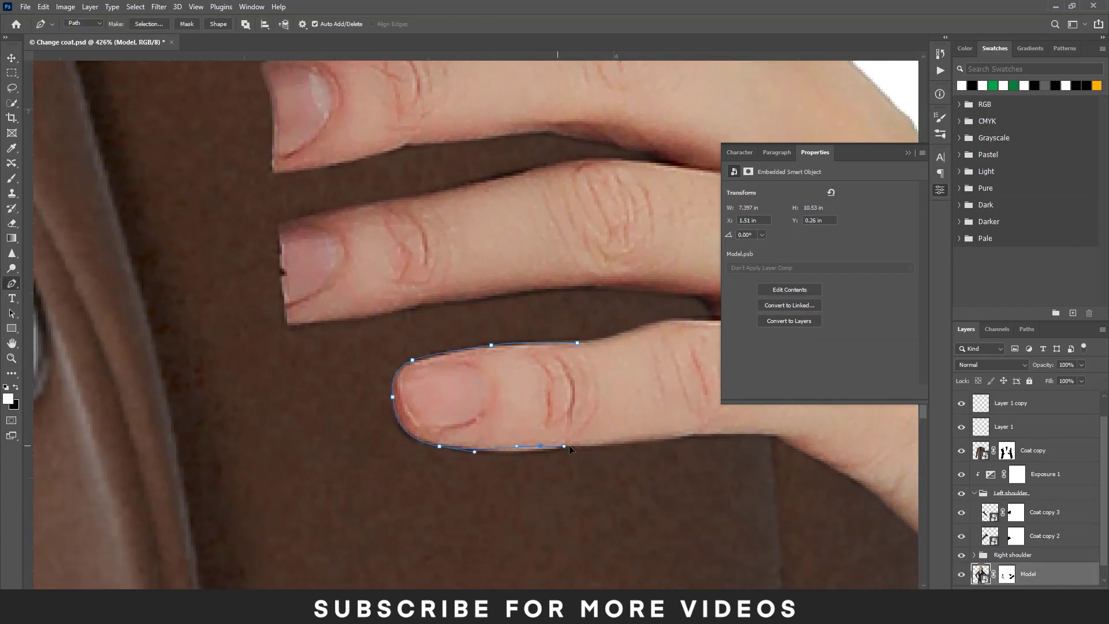
{"action": "key", "text": "ctrl+Return"}
{"action": "scroll", "coordinate": [551, 377], "scroll_direction": "down", "scroll_amount": 3}
{"action": "key", "text": "ctrl+j"}
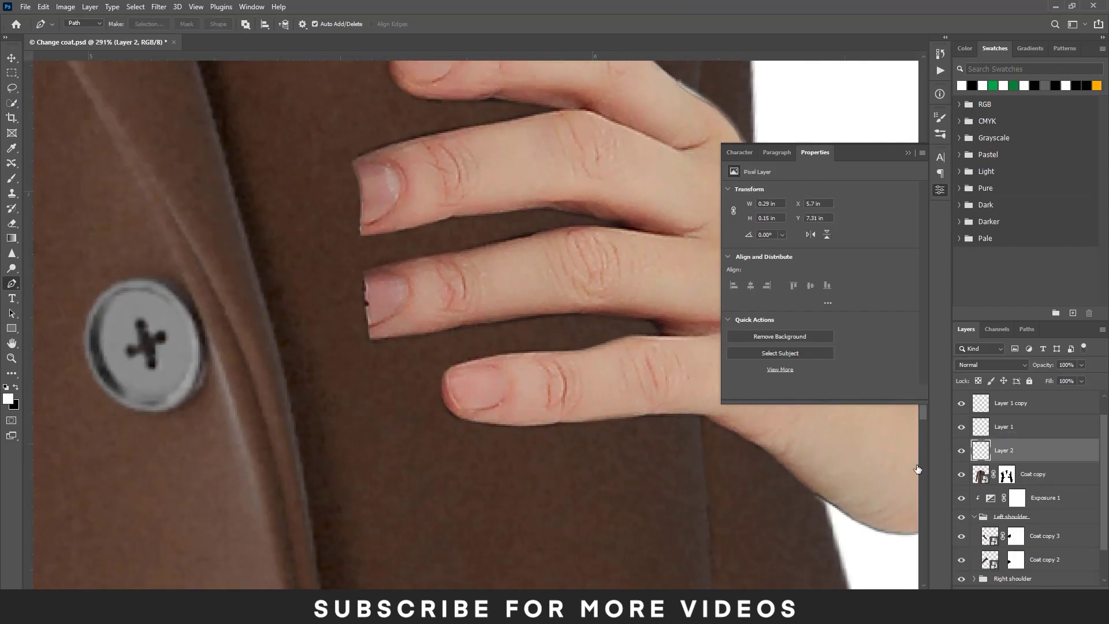
Step: Move and rotate the fingertip copy to fit over the lower short finger
{"action": "key", "text": "v"}
{"action": "mouse_move", "coordinate": [426, 376]}
{"action": "left_mouse_down"}
{"action": "mouse_move", "coordinate": [479, 448]}
{"action": "mouse_move", "coordinate": [453, 426]}
{"action": "left_mouse_up"}
{"action": "key", "text": "ctrl+t"}
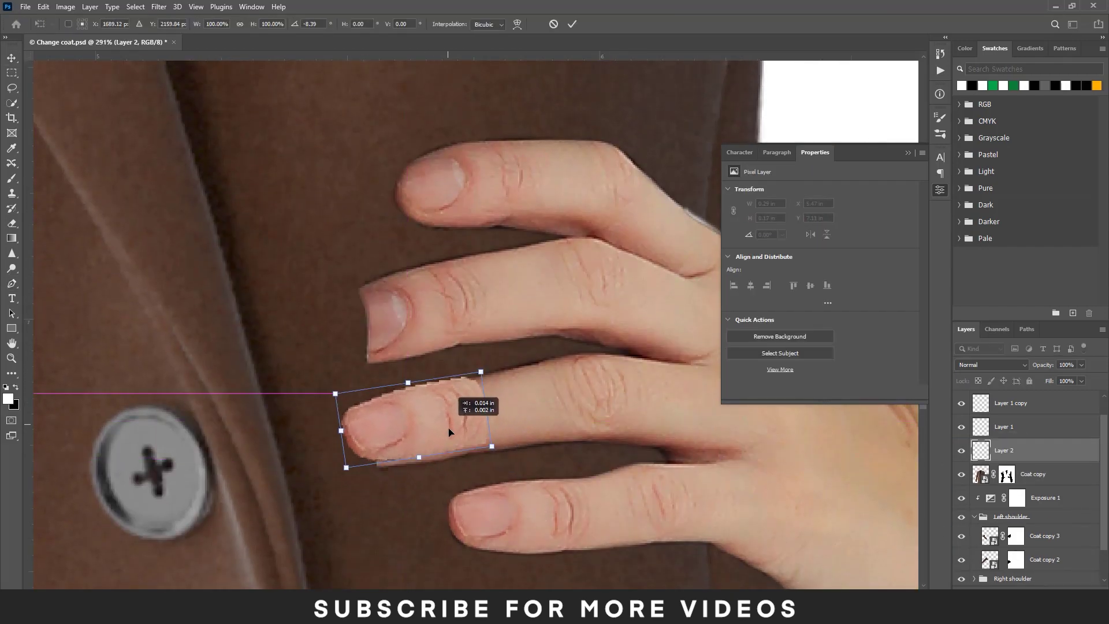
{"action": "left_click_drag", "start_coordinate": [525, 448], "coordinate": [524, 435]}
{"action": "left_click_drag", "start_coordinate": [433, 433], "coordinate": [398, 436]}
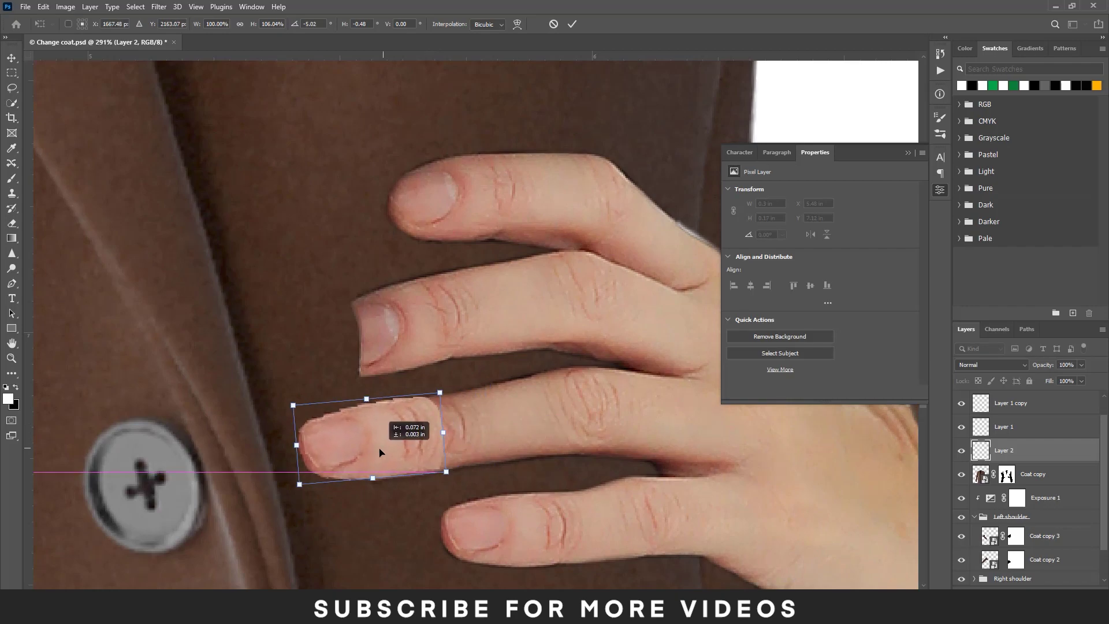
{"action": "key", "text": "Return"}
{"action": "left_click_drag", "start_coordinate": [451, 389], "coordinate": [416, 400]}
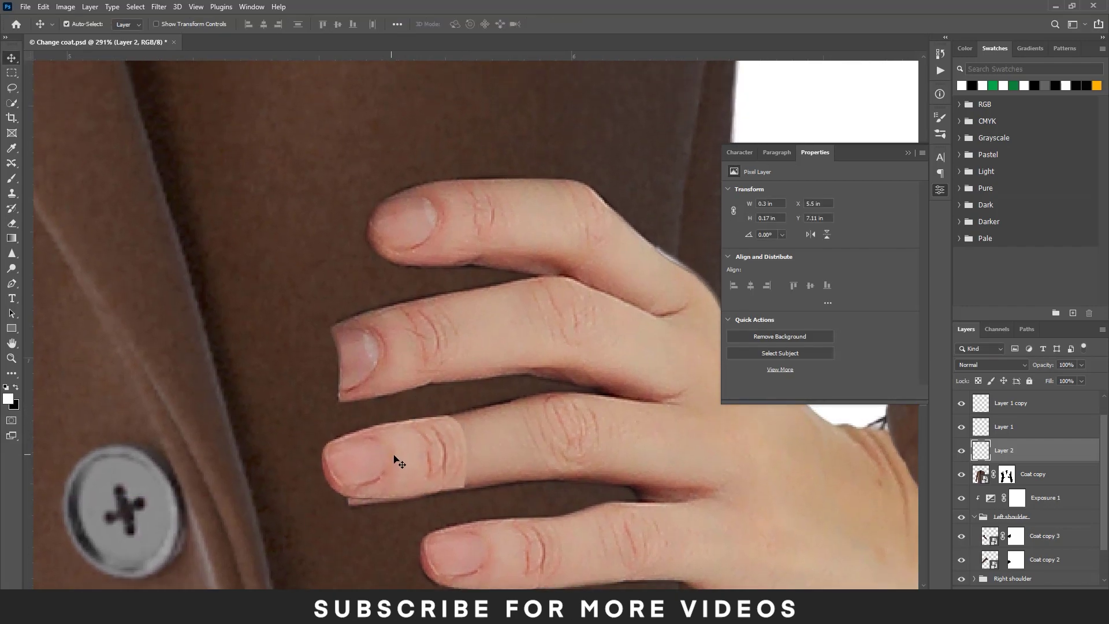
Step: Duplicate the fingertip onto the upper short finger, lowering its opacity for alignment
{"action": "key", "text": "ctrl+j"}
{"action": "mouse_move", "coordinate": [396, 460]}
{"action": "left_mouse_down"}
{"action": "mouse_move", "coordinate": [387, 343]}
{"action": "mouse_move", "coordinate": [379, 351]}
{"action": "left_mouse_up"}
{"action": "key", "text": "ctrl+t"}
{"action": "key", "text": "7"}
{"action": "key", "text": "3"}
{"action": "left_click_drag", "start_coordinate": [609, 418], "coordinate": [607, 430]}
Step: Warp the upper fingertip piece to follow the finger's curve
{"action": "right_click", "coordinate": [430, 339]}
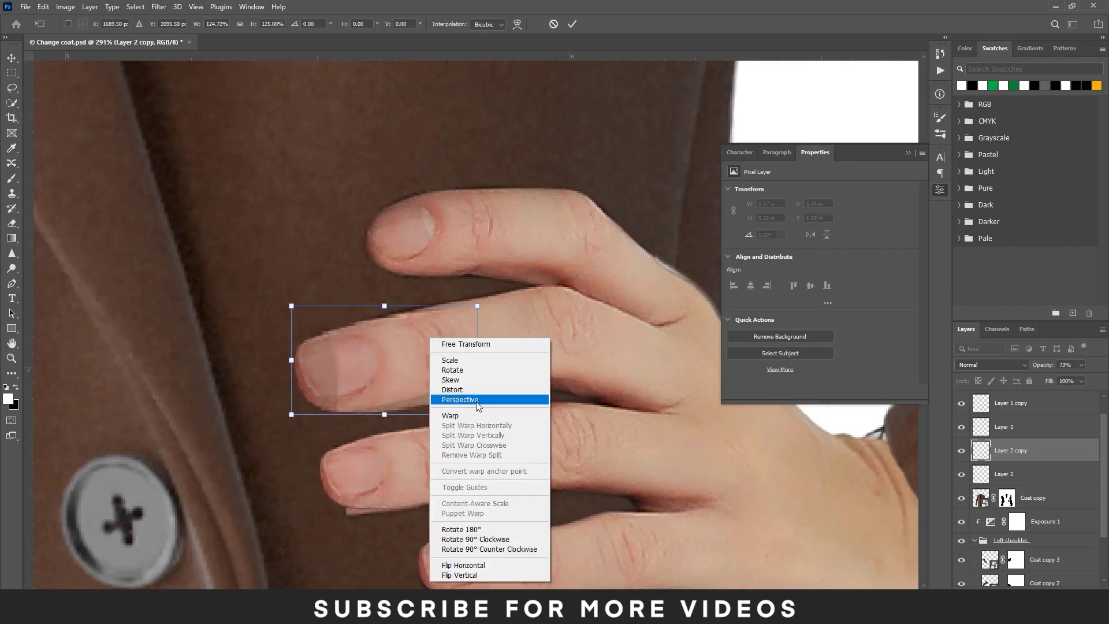
{"action": "left_click", "coordinate": [463, 394]}
{"action": "left_click_drag", "start_coordinate": [477, 415], "coordinate": [476, 403]}
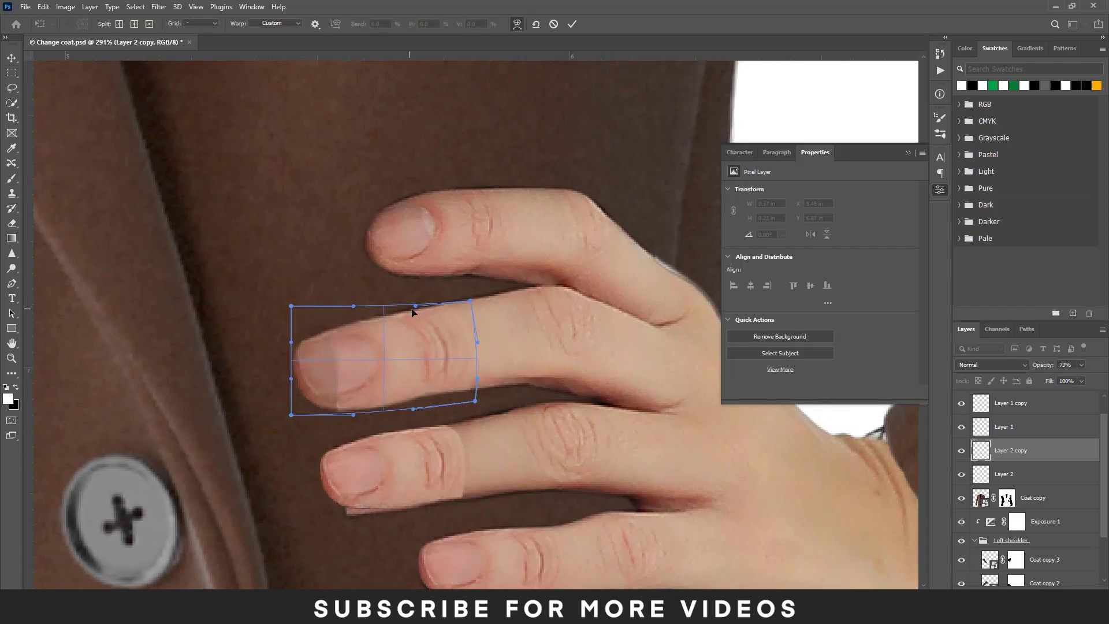
{"action": "key", "text": "Return"}
{"action": "left_click_drag", "start_coordinate": [368, 375], "coordinate": [359, 403]}
{"action": "key", "text": "b"}
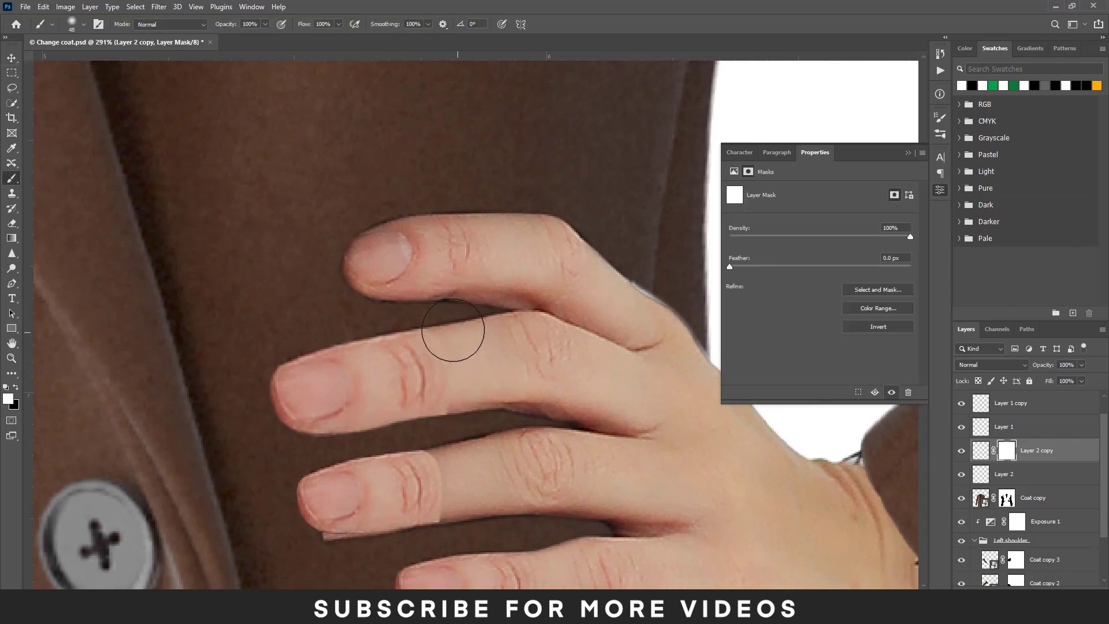
Step: Warp the lower fingertip piece so its corner and top edge fit the finger
{"action": "left_click_drag", "start_coordinate": [452, 391], "coordinate": [454, 344]}
{"action": "left_click", "coordinate": [410, 447], "text": "ctrl"}
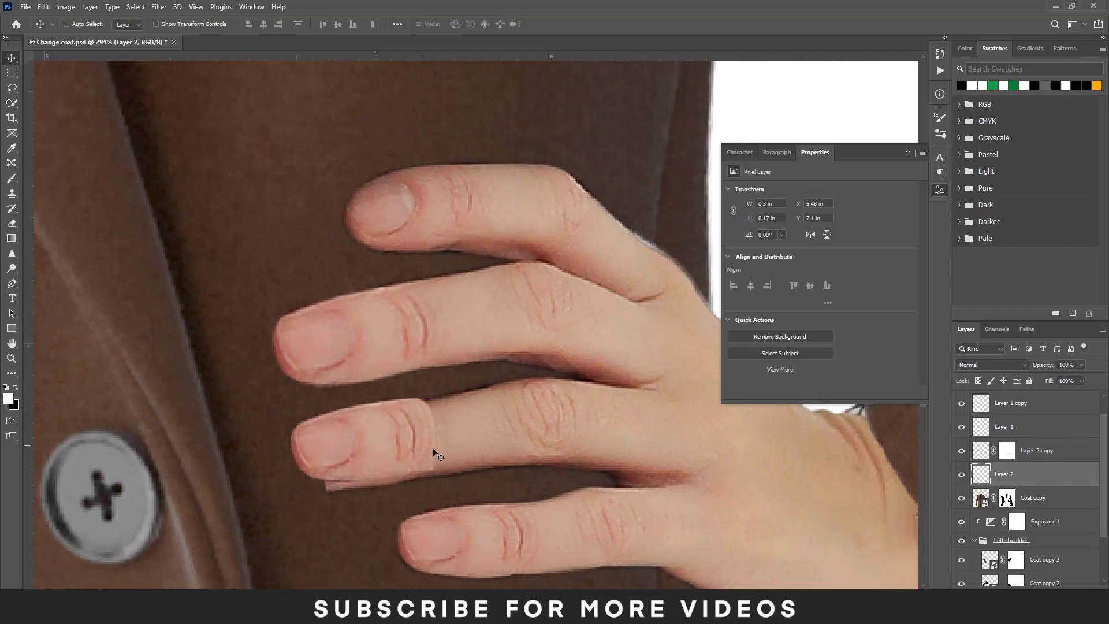
{"action": "key", "text": "ctrl+t"}
{"action": "right_click", "coordinate": [358, 442]}
{"action": "left_click", "coordinate": [381, 268]}
{"action": "left_click_drag", "start_coordinate": [289, 483], "coordinate": [296, 501]}
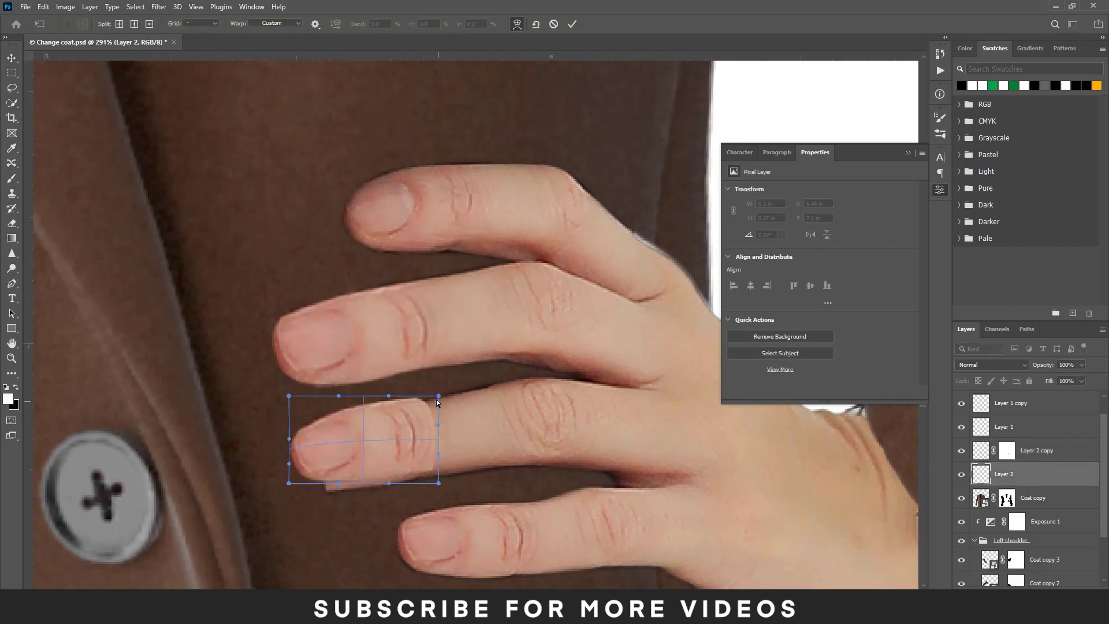
{"action": "left_click_drag", "start_coordinate": [414, 478], "coordinate": [412, 483]}
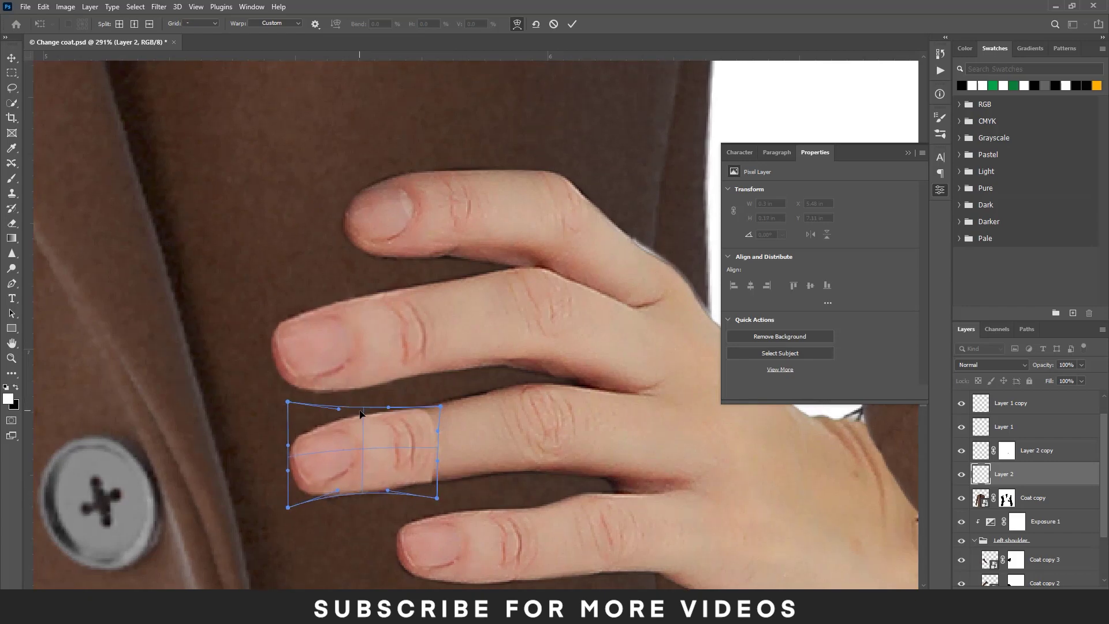
{"action": "key", "text": "Return"}
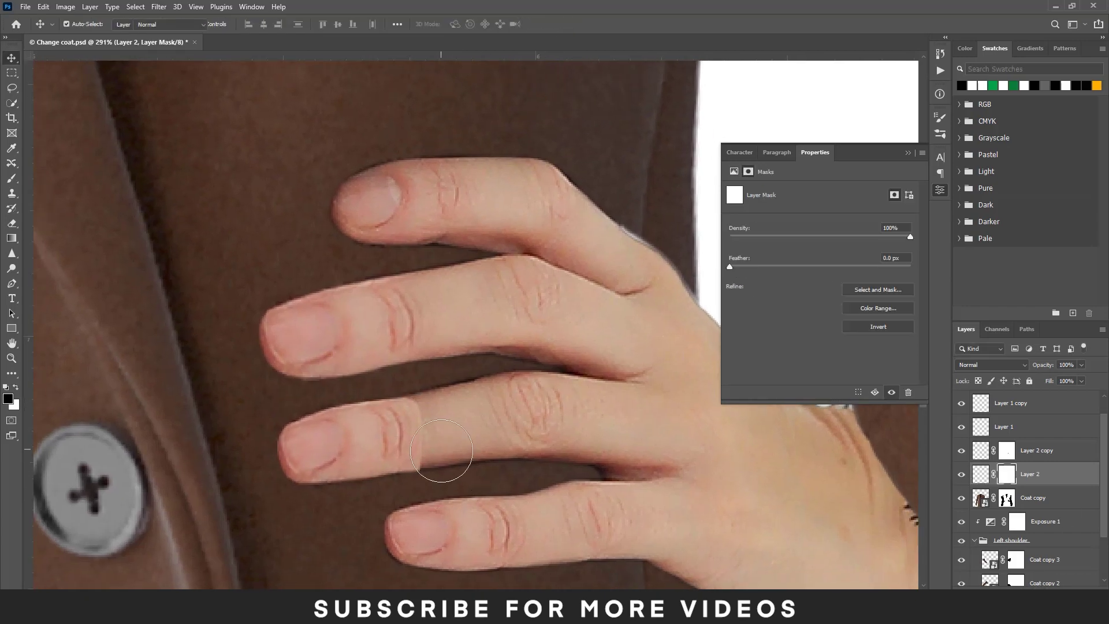
Step: Brush on the fingertip pieces' masks to blend their seams
{"action": "key", "text": "b"}
{"action": "scroll", "coordinate": [445, 411], "scroll_direction": "up", "scroll_amount": 2}
{"action": "scroll", "coordinate": [393, 535], "scroll_direction": "down", "scroll_amount": 5}
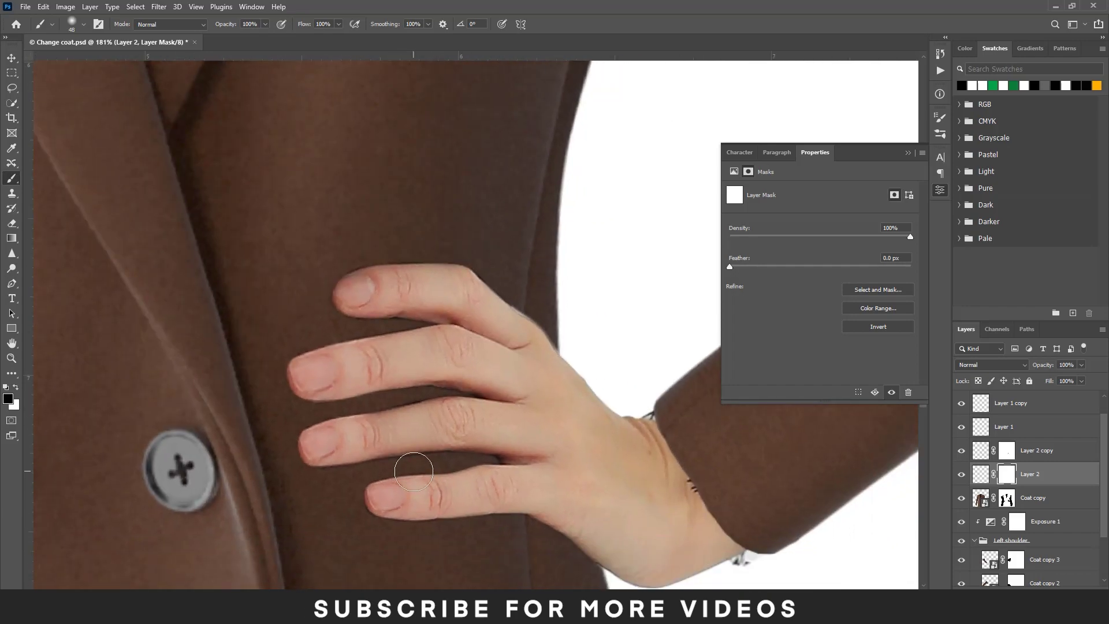
{"action": "scroll", "coordinate": [347, 434], "scroll_direction": "up", "scroll_amount": 2}
{"action": "key", "text": "v"}
{"action": "key", "text": "b"}
{"action": "scroll", "coordinate": [225, 422], "scroll_direction": "up", "scroll_amount": 2}
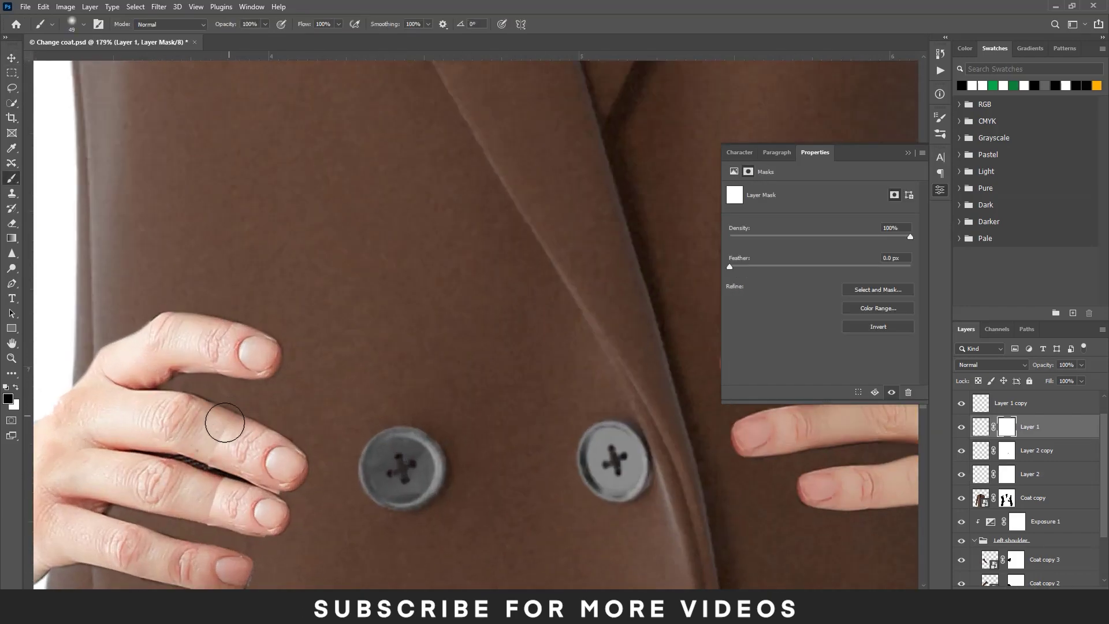
{"action": "scroll", "coordinate": [225, 422], "scroll_direction": "up", "scroll_amount": 2}
{"action": "scroll", "coordinate": [249, 462], "scroll_direction": "down", "scroll_amount": 2}
{"action": "scroll", "coordinate": [279, 501], "scroll_direction": "up", "scroll_amount": 2}
{"action": "key", "text": "alt+bracketright"}
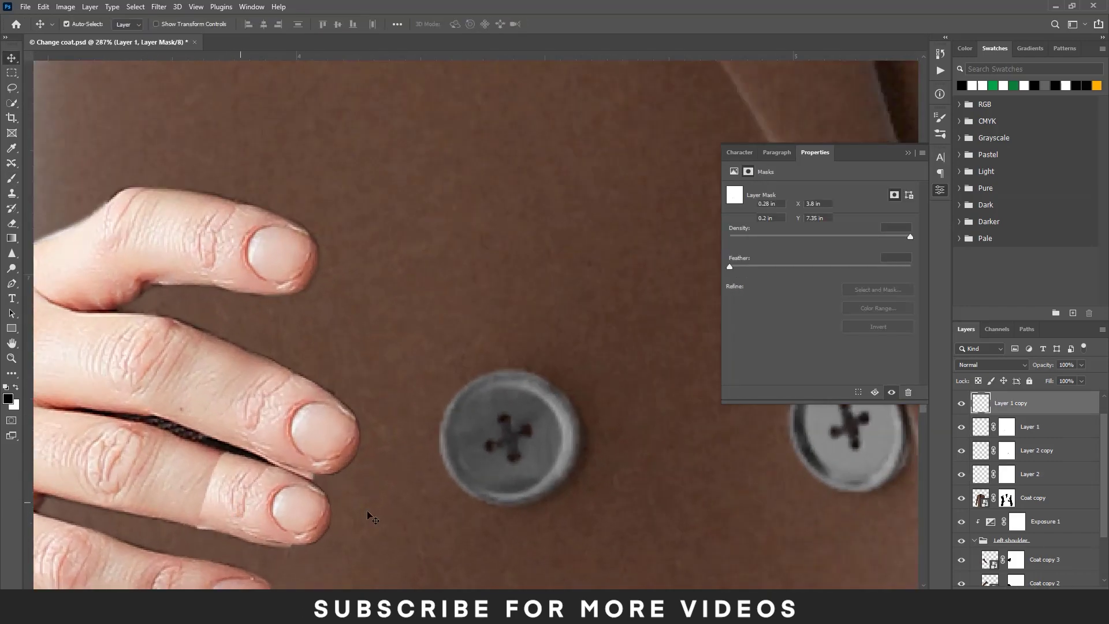
{"action": "scroll", "coordinate": [248, 495], "scroll_direction": "up", "scroll_amount": 1}
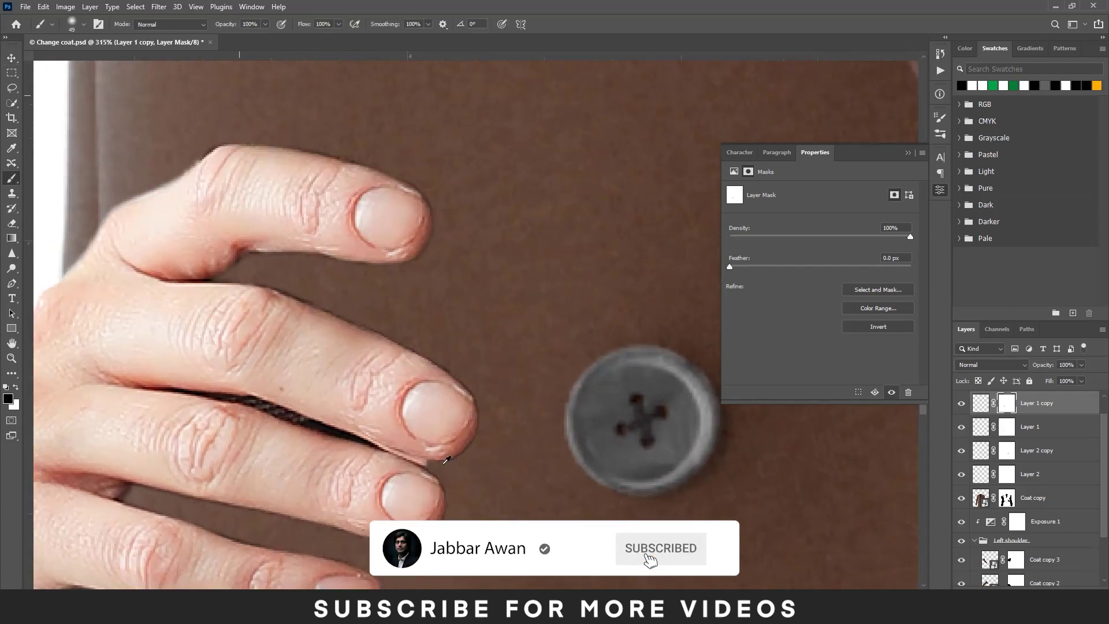
Step: Paint the Coat copy mask around the fingertips with a smaller brush, then check the coat
{"action": "left_click", "coordinate": [1006, 507]}
{"action": "key", "text": "bracketleft"}
{"action": "key", "text": "bracketleft"}
{"action": "key", "text": "bracketleft"}
{"action": "scroll", "coordinate": [453, 460], "scroll_direction": "up", "scroll_amount": 1}
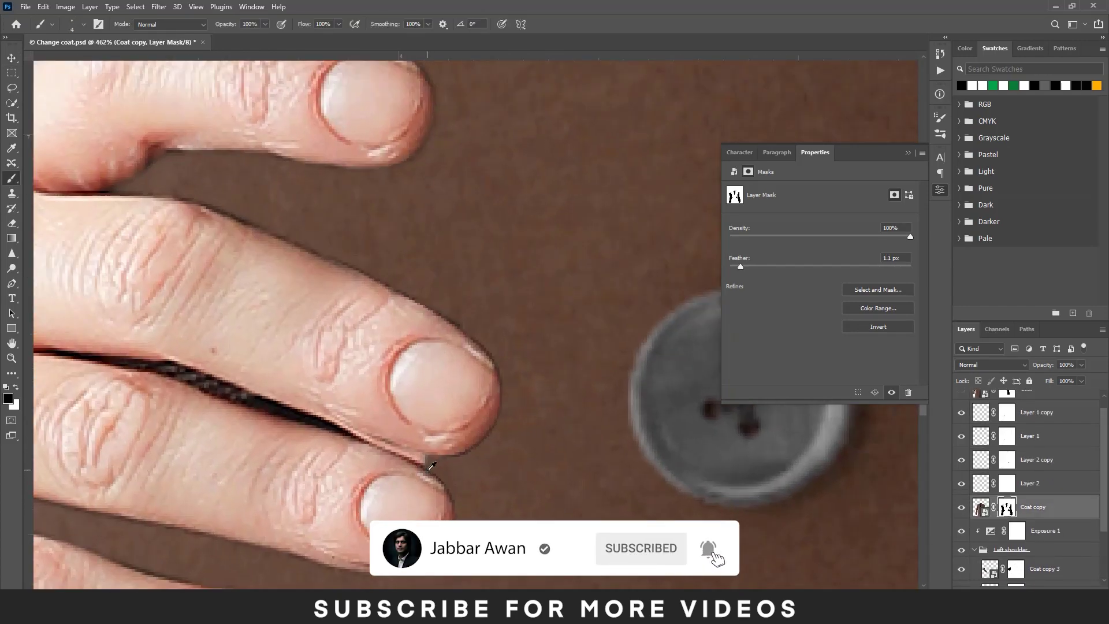
{"action": "scroll", "coordinate": [460, 450], "scroll_direction": "up", "scroll_amount": 2}
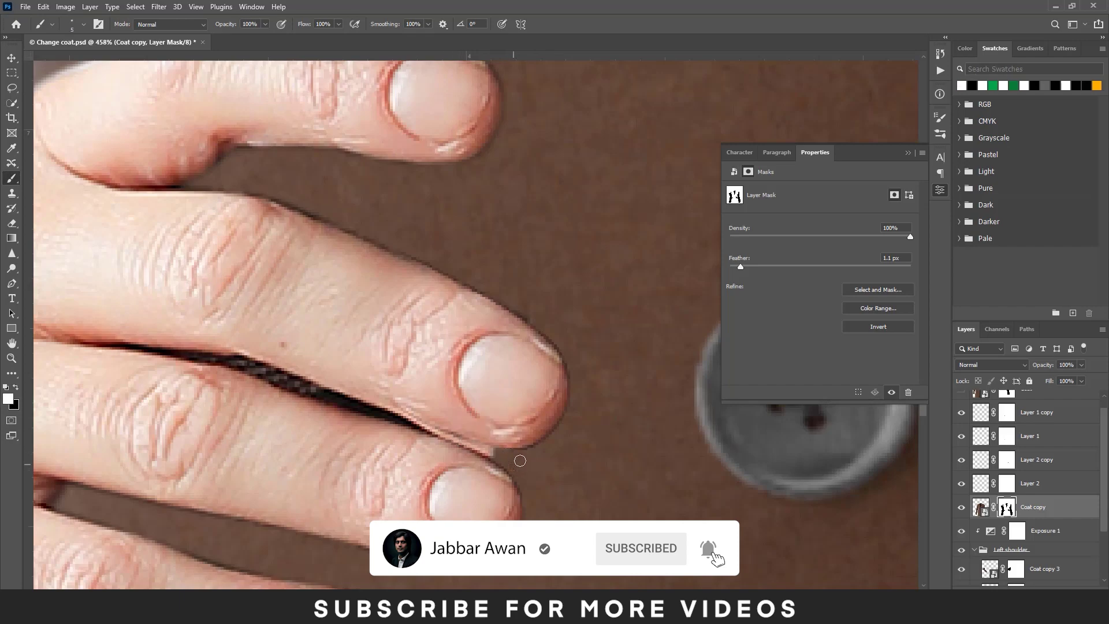
{"action": "key", "text": "v"}
{"action": "left_click", "coordinate": [1007, 574]}
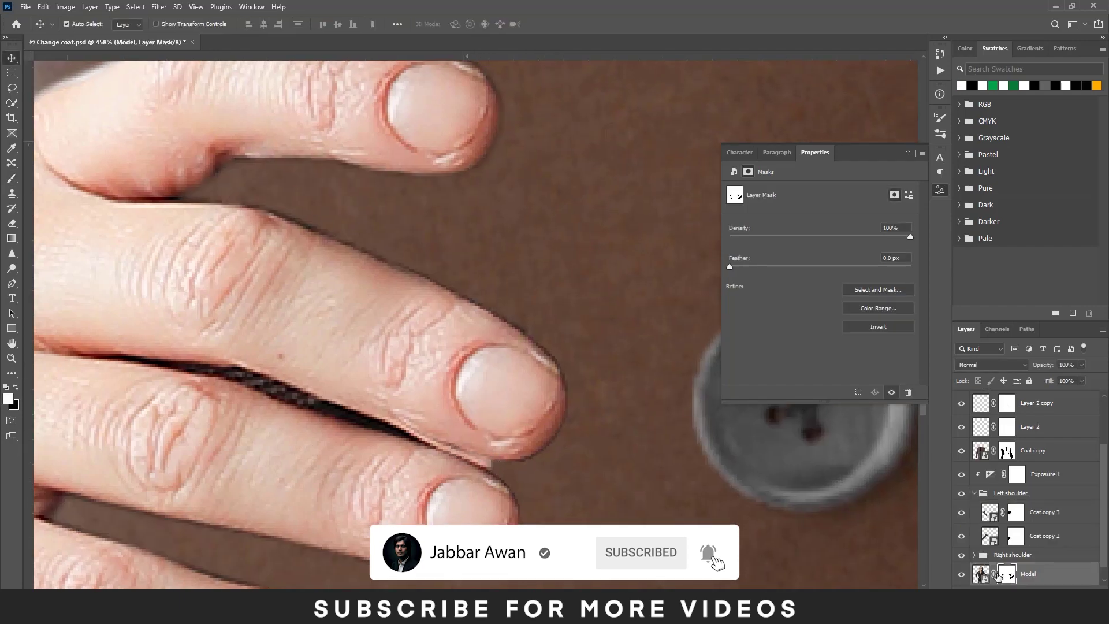
{"action": "left_click", "coordinate": [1006, 450]}
{"action": "key", "text": "b"}
{"action": "scroll", "coordinate": [352, 390], "scroll_direction": "left", "scroll_amount": 3}
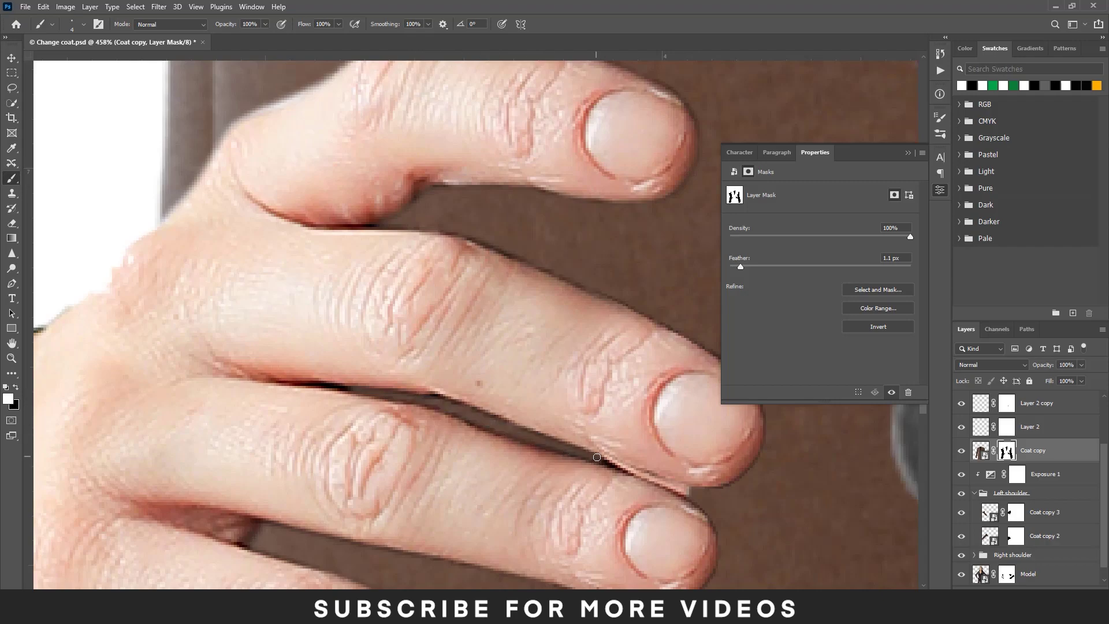
{"action": "scroll", "coordinate": [583, 453], "scroll_direction": "down", "scroll_amount": 5}
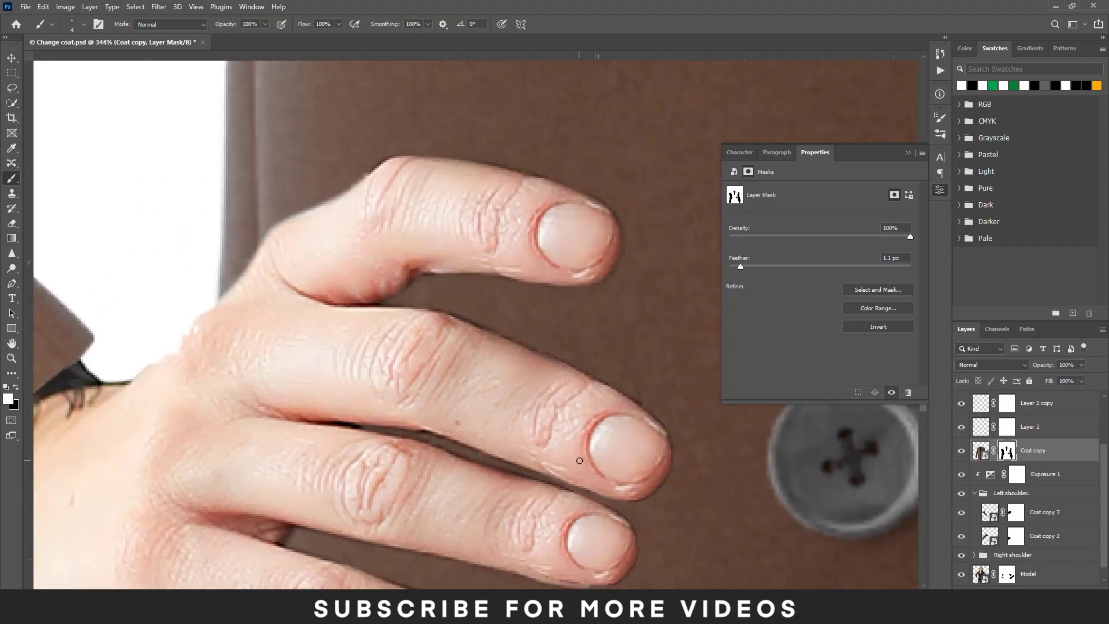
{"action": "scroll", "coordinate": [661, 528], "scroll_direction": "up", "scroll_amount": 4}
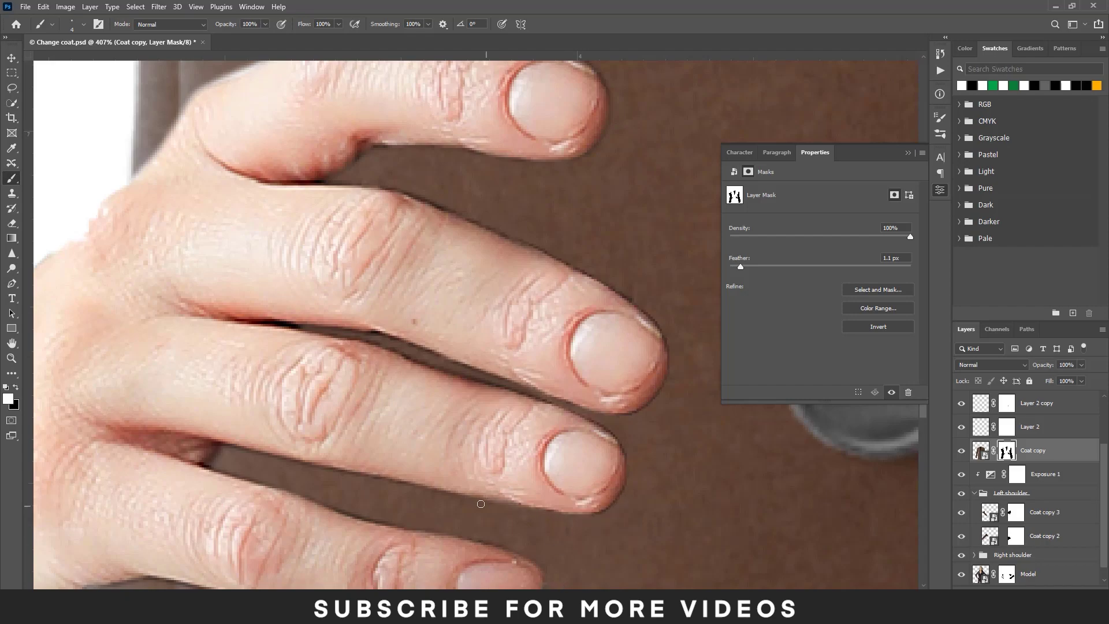
{"action": "scroll", "coordinate": [597, 521], "scroll_direction": "down", "scroll_amount": 10}
{"action": "scroll", "coordinate": [1029, 491], "scroll_direction": "up", "scroll_amount": 3}
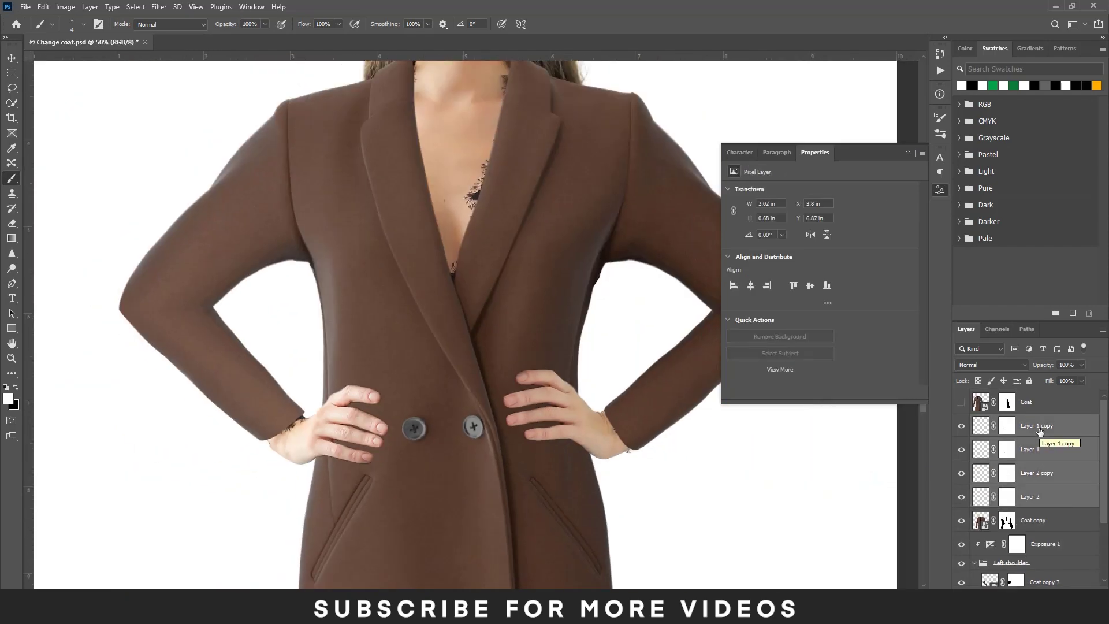
Step: Touch up the Coat copy mask once more and bring the whole coat into view
{"action": "left_click", "coordinate": [1029, 565], "text": "ctrl"}
{"action": "key", "text": "v"}
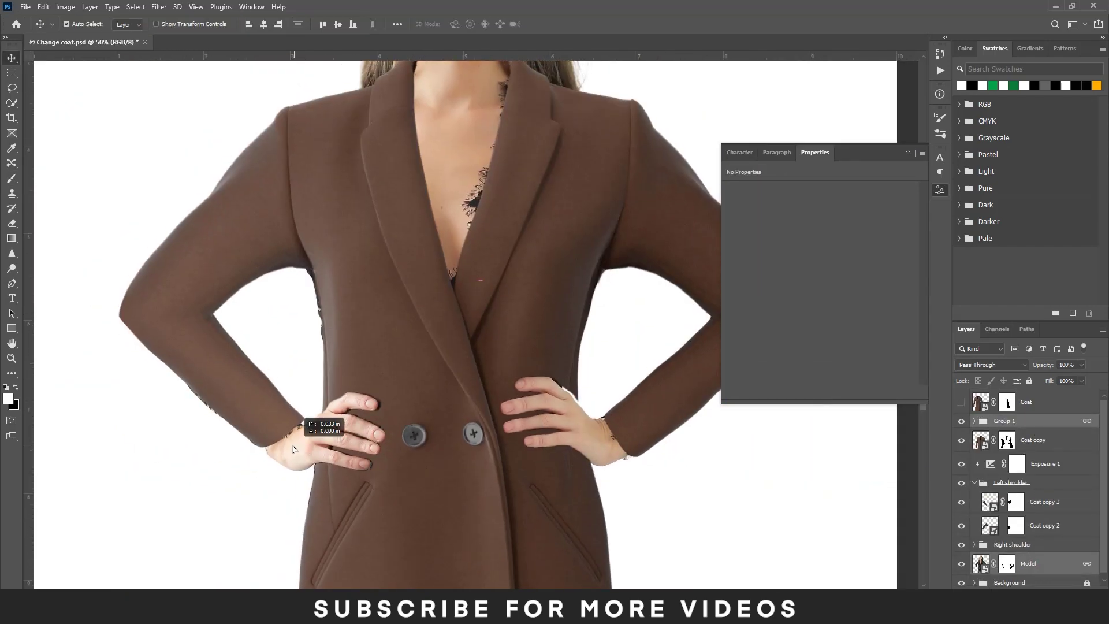
{"action": "scroll", "coordinate": [404, 405], "scroll_direction": "down", "scroll_amount": 2}
{"action": "scroll", "coordinate": [462, 376], "scroll_direction": "down", "scroll_amount": 2}
{"action": "scroll", "coordinate": [490, 361], "scroll_direction": "down", "scroll_amount": 2}
{"action": "left_click", "coordinate": [488, 359]}
{"action": "scroll", "coordinate": [489, 360], "scroll_direction": "up", "scroll_amount": 6}
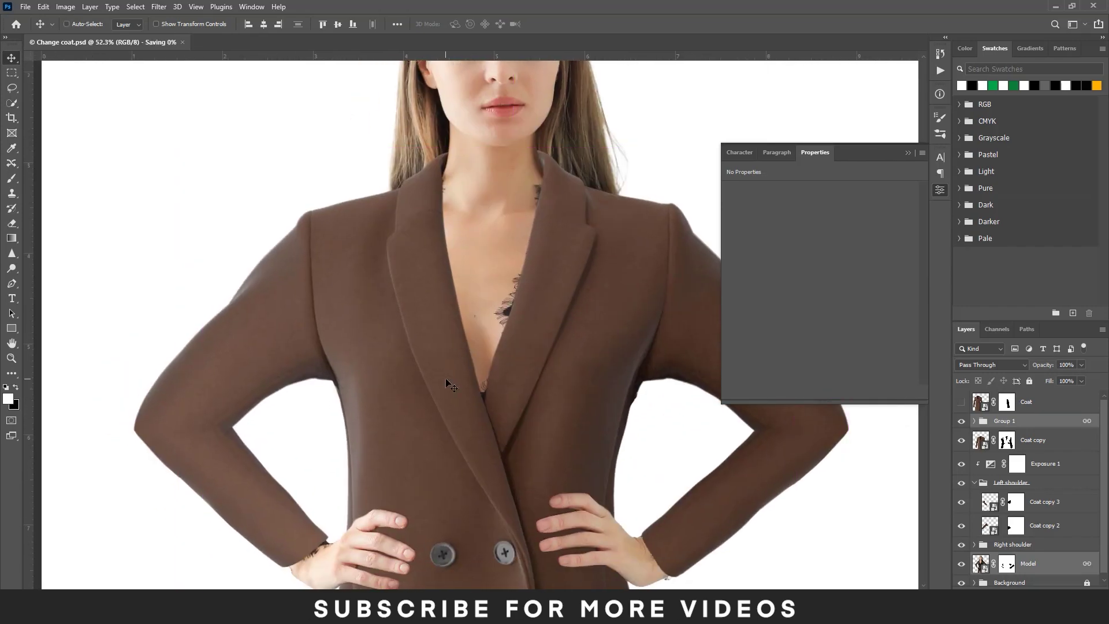
{"action": "scroll", "coordinate": [491, 360], "scroll_direction": "up", "scroll_amount": 6}
{"action": "scroll", "coordinate": [497, 360], "scroll_direction": "up", "scroll_amount": 5}
{"action": "scroll", "coordinate": [506, 360], "scroll_direction": "up", "scroll_amount": 1}
{"action": "key", "text": "b"}
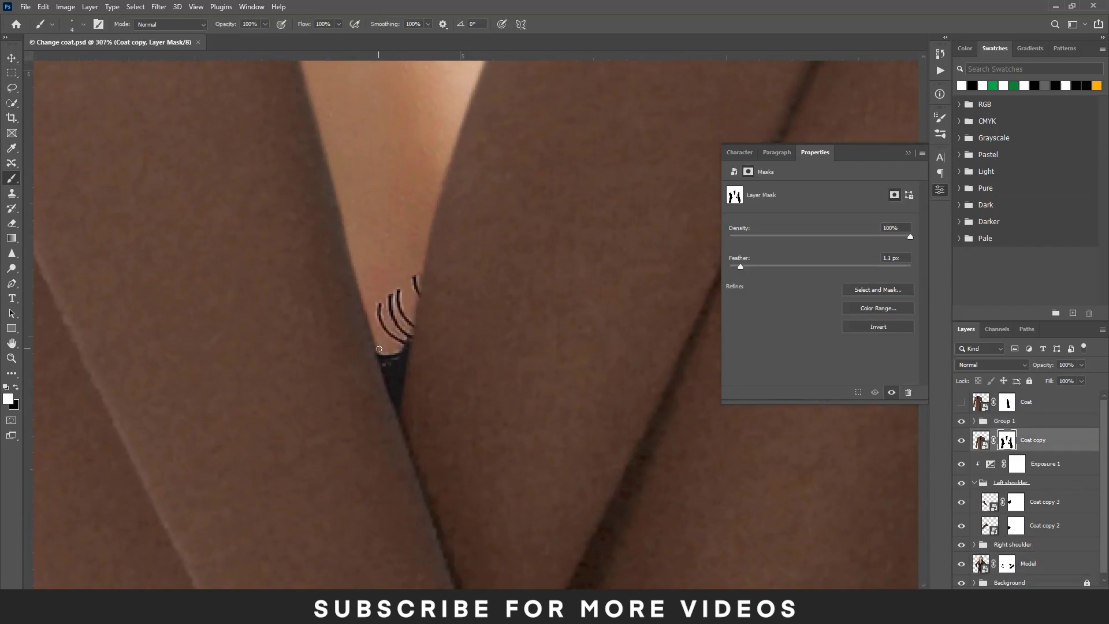
{"action": "key", "text": "v"}
{"action": "scroll", "coordinate": [424, 390], "scroll_direction": "down", "scroll_amount": 5}
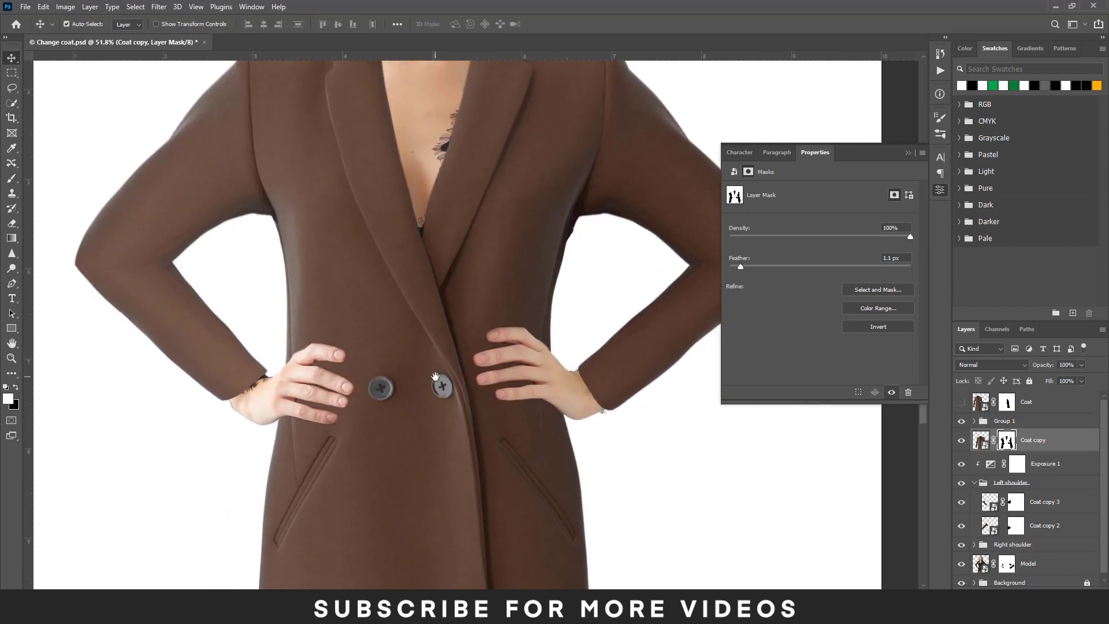
{"action": "left_click_drag", "start_coordinate": [433, 347], "coordinate": [437, 404]}
{"action": "scroll", "coordinate": [437, 404], "scroll_direction": "up", "scroll_amount": 3}
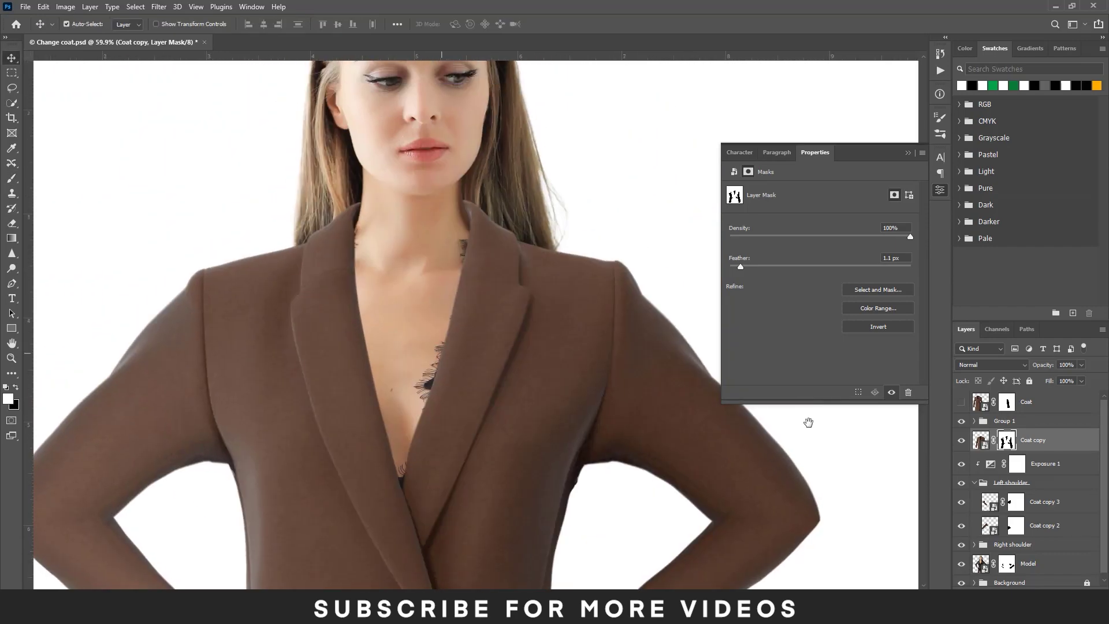
Step: Convert the finger patch group to a smart object and group it with the model layer
{"action": "left_click", "coordinate": [1005, 421]}
{"action": "right_click", "coordinate": [1025, 425]}
{"action": "left_click", "coordinate": [947, 279]}
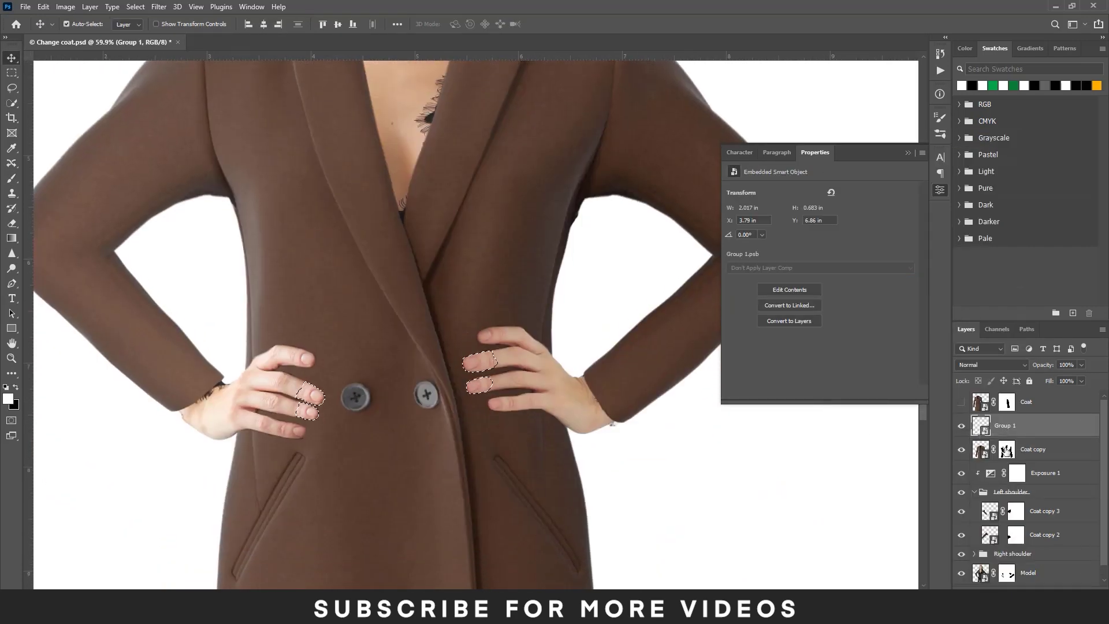
{"action": "left_click_drag", "start_coordinate": [1022, 431], "coordinate": [1017, 564]}
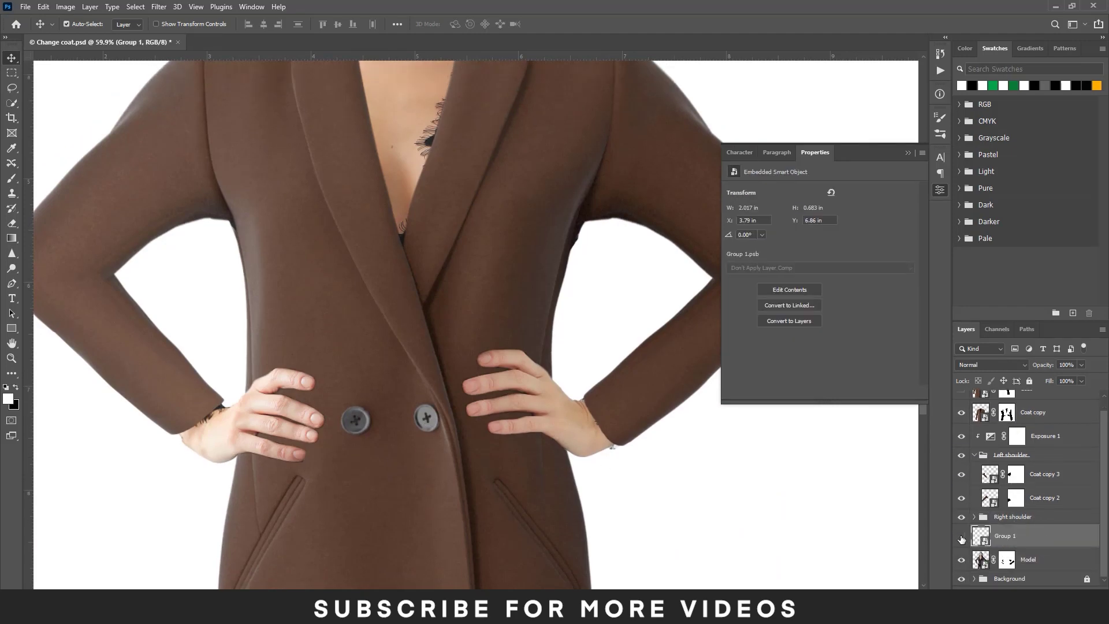
{"action": "key", "text": "ctrl+g"}
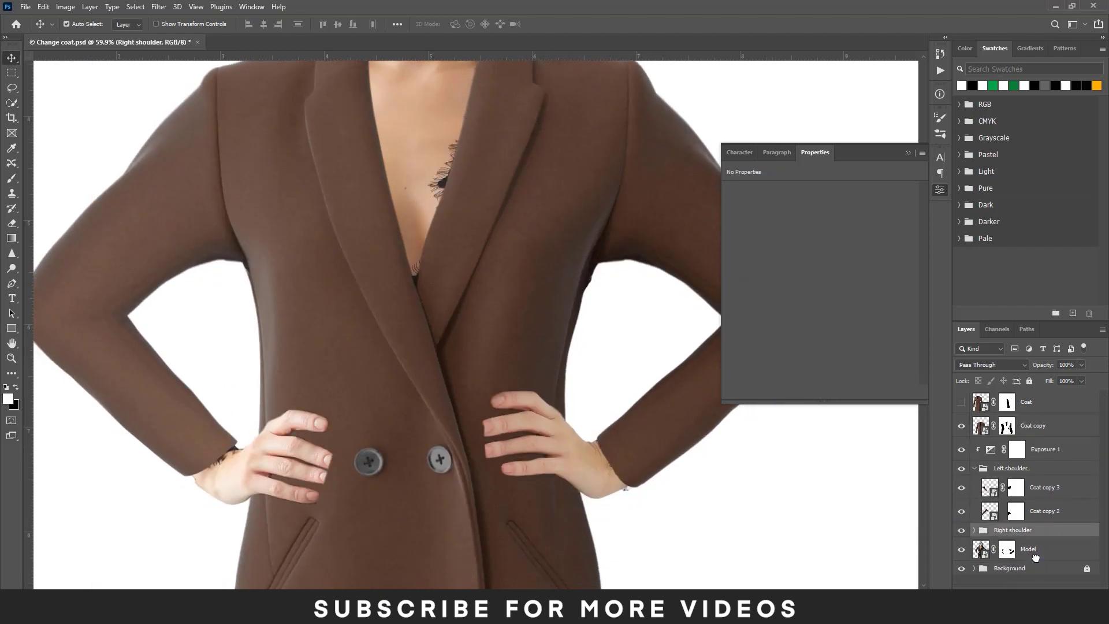
{"action": "left_click_drag", "start_coordinate": [1037, 509], "coordinate": [1037, 497]}
{"action": "left_click", "coordinate": [1007, 449], "text": "ctrl"}
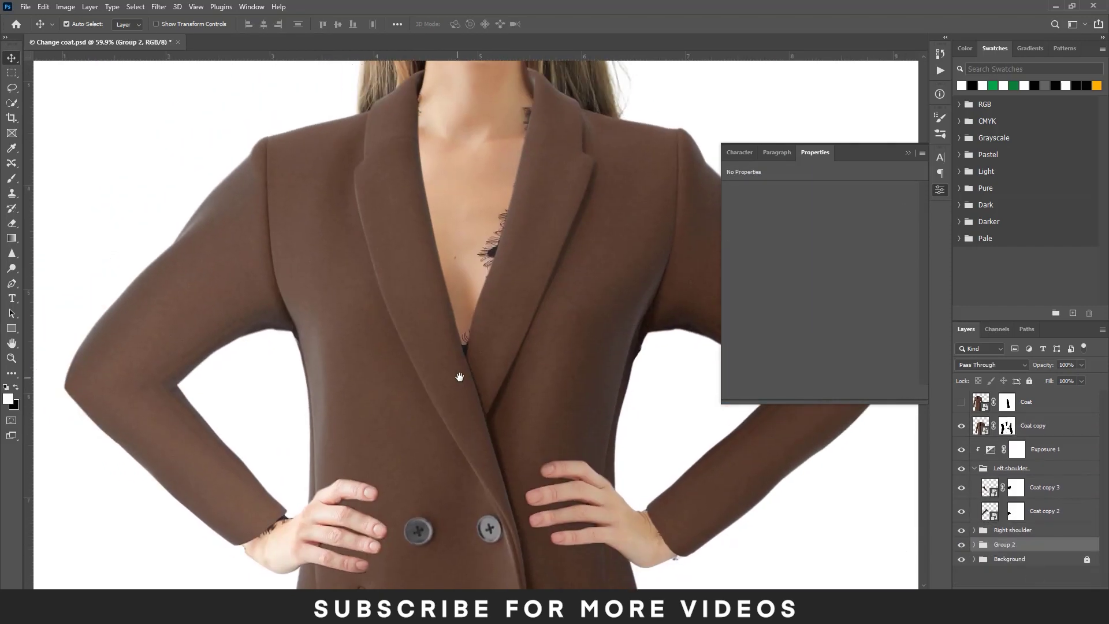
Step: Delete the unused Coat layer
{"action": "left_click_drag", "start_coordinate": [460, 377], "coordinate": [441, 431]}
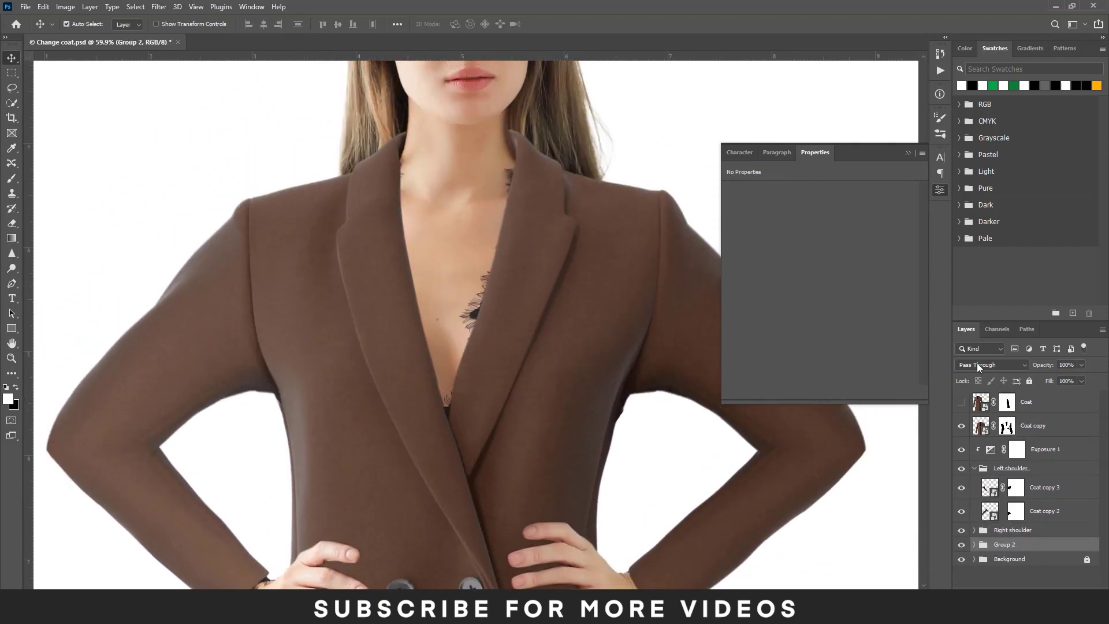
{"action": "left_click", "coordinate": [974, 468]}
{"action": "left_click", "coordinate": [964, 406]}
{"action": "key", "text": "Delete"}
Step: Rename the new group to Model and collapse it
{"action": "left_click_drag", "start_coordinate": [467, 386], "coordinate": [466, 398]}
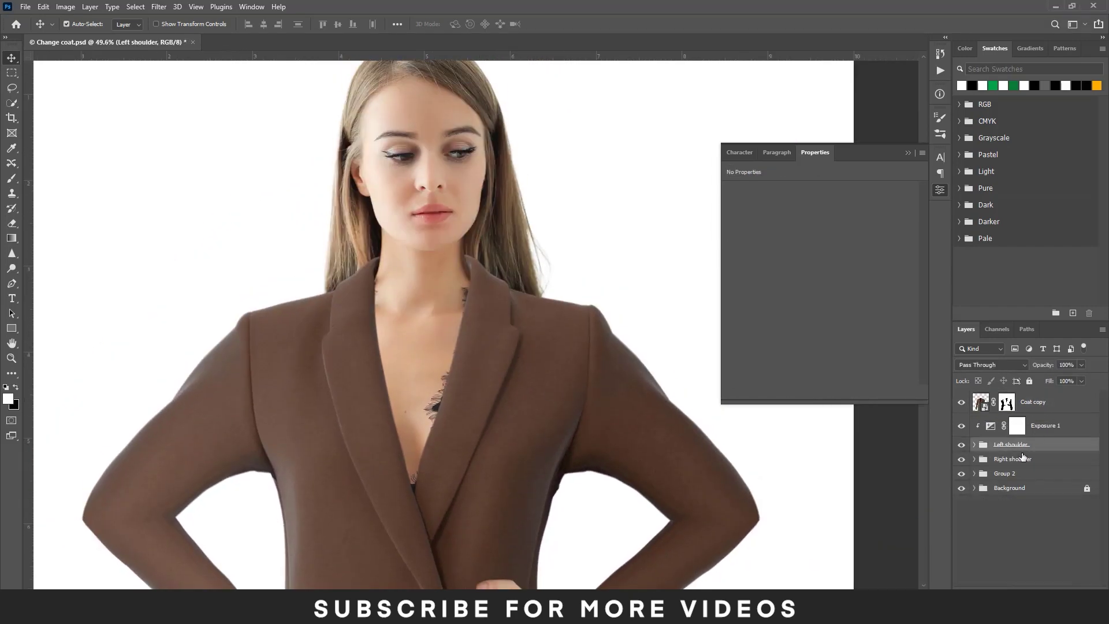
{"action": "left_click_drag", "start_coordinate": [541, 408], "coordinate": [541, 362]}
{"action": "double_click", "coordinate": [1008, 472]}
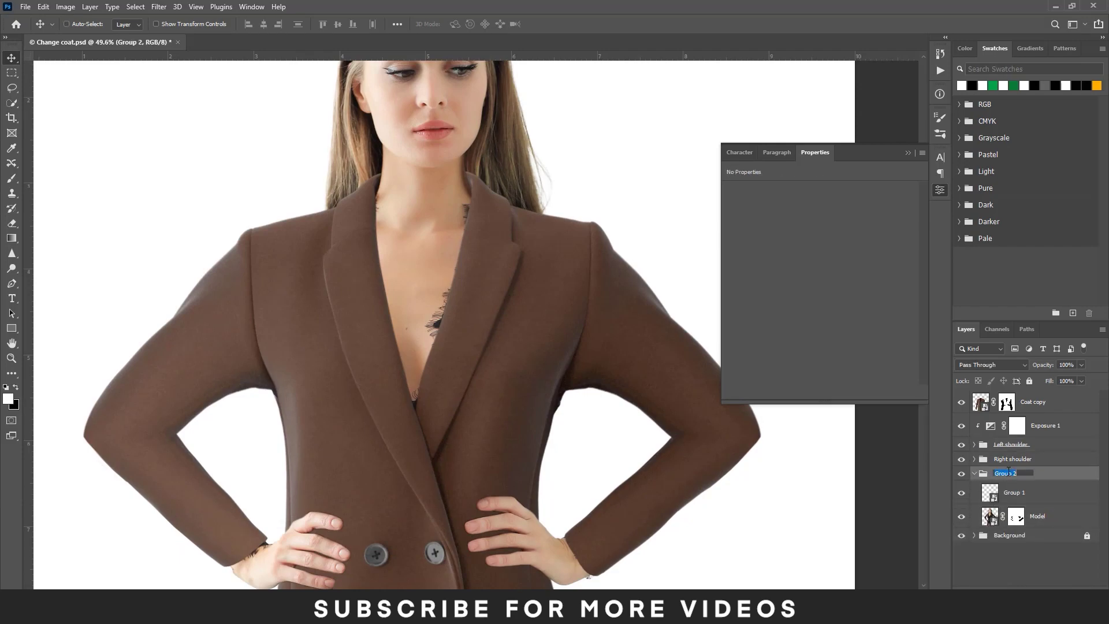
{"action": "type", "text": "Model"}
{"action": "left_click", "coordinate": [975, 473]}
Step: Add a Brightness/Contrast adjustment at Brightness -150, Contrast 78 with an inverted mask
{"action": "left_click", "coordinate": [1029, 580]}
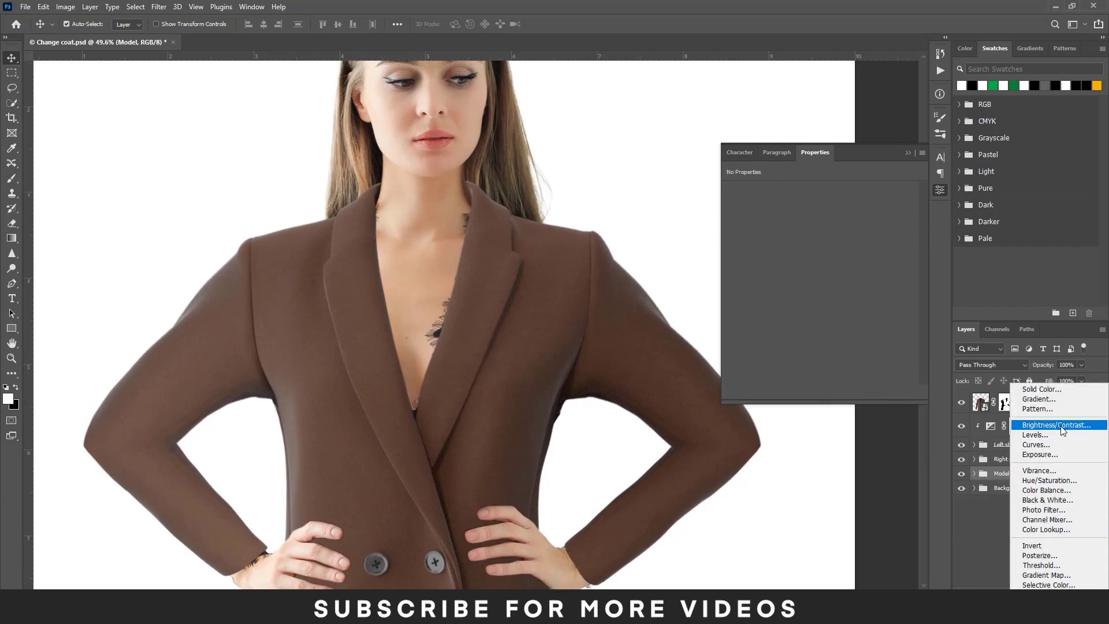
{"action": "left_click", "coordinate": [1040, 426]}
{"action": "left_click_drag", "start_coordinate": [819, 242], "coordinate": [873, 246]}
{"action": "left_click_drag", "start_coordinate": [778, 223], "coordinate": [730, 223]}
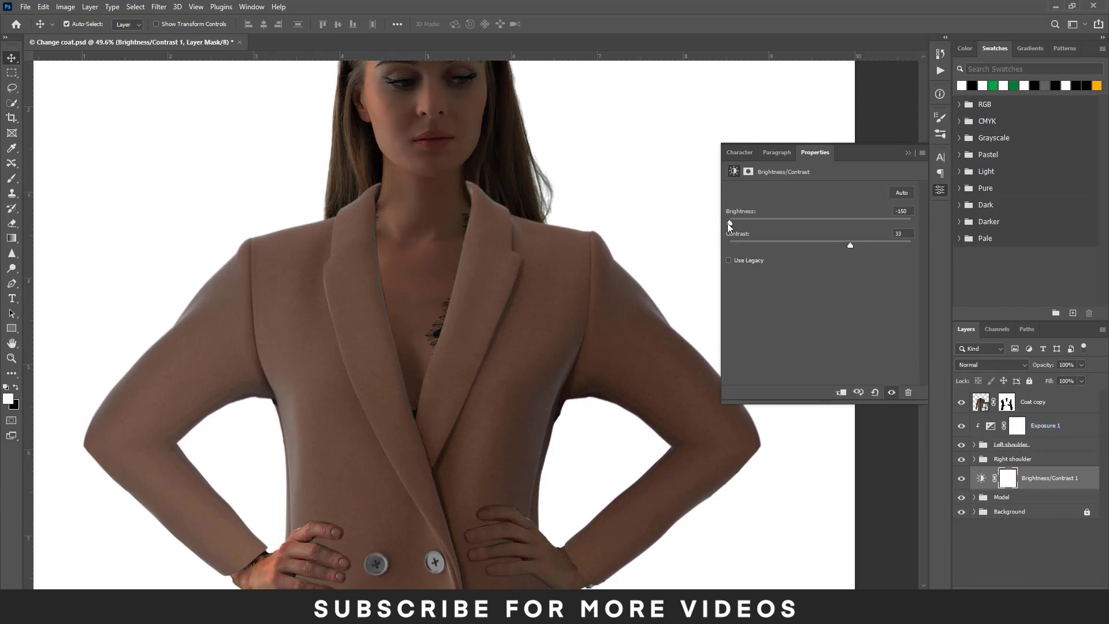
{"action": "left_click_drag", "start_coordinate": [871, 245], "coordinate": [891, 245]}
{"action": "key", "text": "ctrl+i"}
Step: Brush white on the adjustment mask near the neckline and lapels
{"action": "left_click_drag", "start_coordinate": [466, 316], "coordinate": [466, 390]}
{"action": "scroll", "coordinate": [405, 301], "scroll_direction": "up", "scroll_amount": 5}
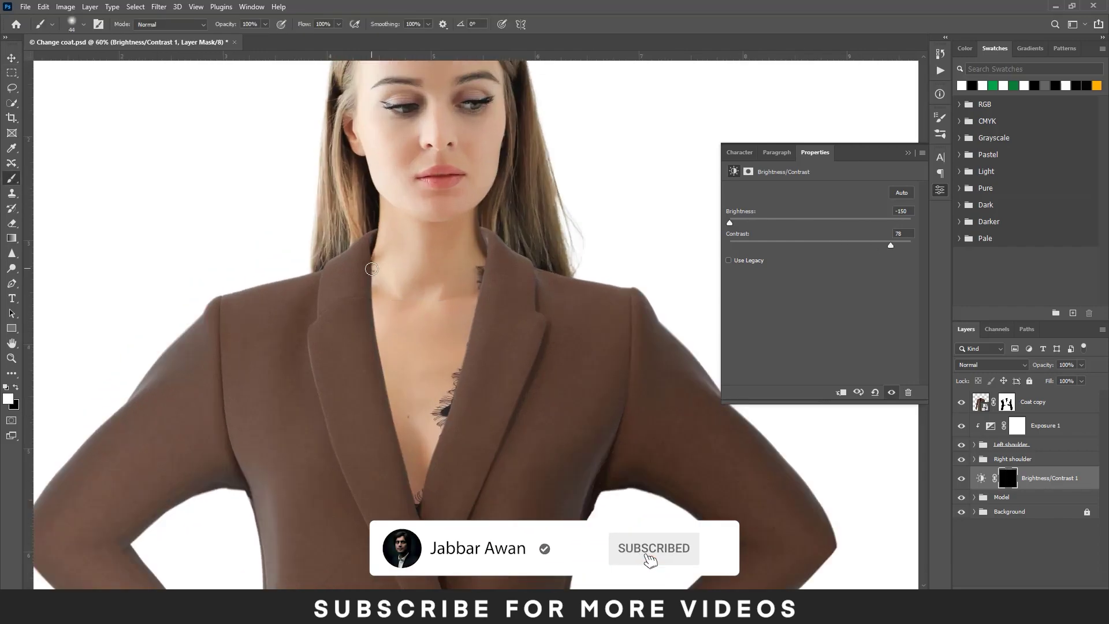
{"action": "key", "text": "b"}
{"action": "left_click_drag", "start_coordinate": [426, 576], "coordinate": [417, 466]}
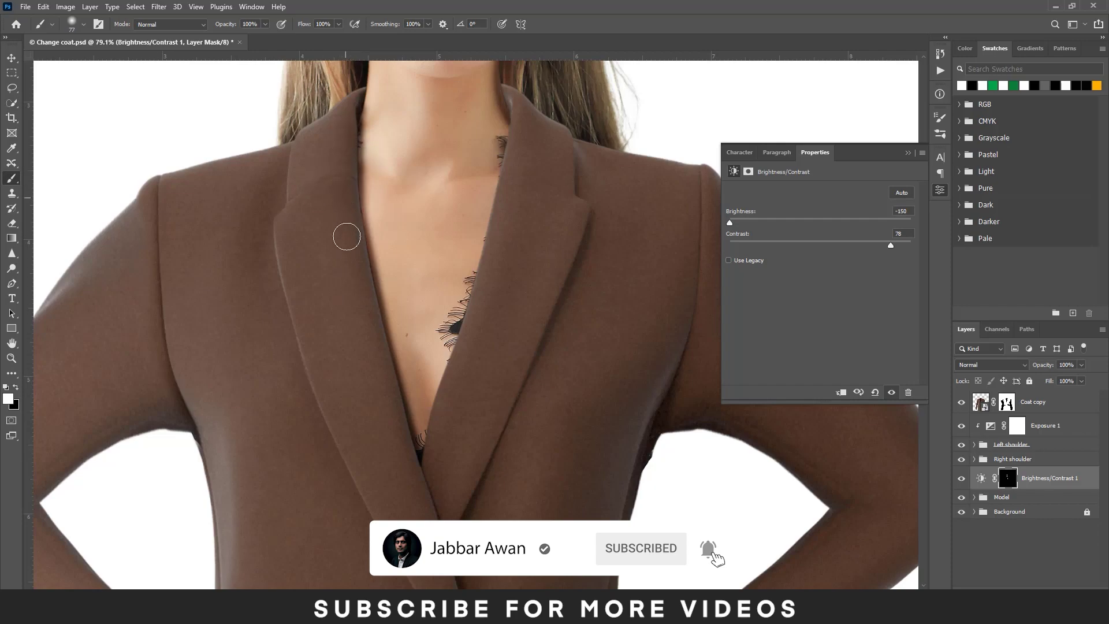
{"action": "scroll", "coordinate": [337, 177], "scroll_direction": "down", "scroll_amount": 1}
Step: Group the Coat copy layer and name the group 'Coat front'
{"action": "left_click", "coordinate": [1034, 402]}
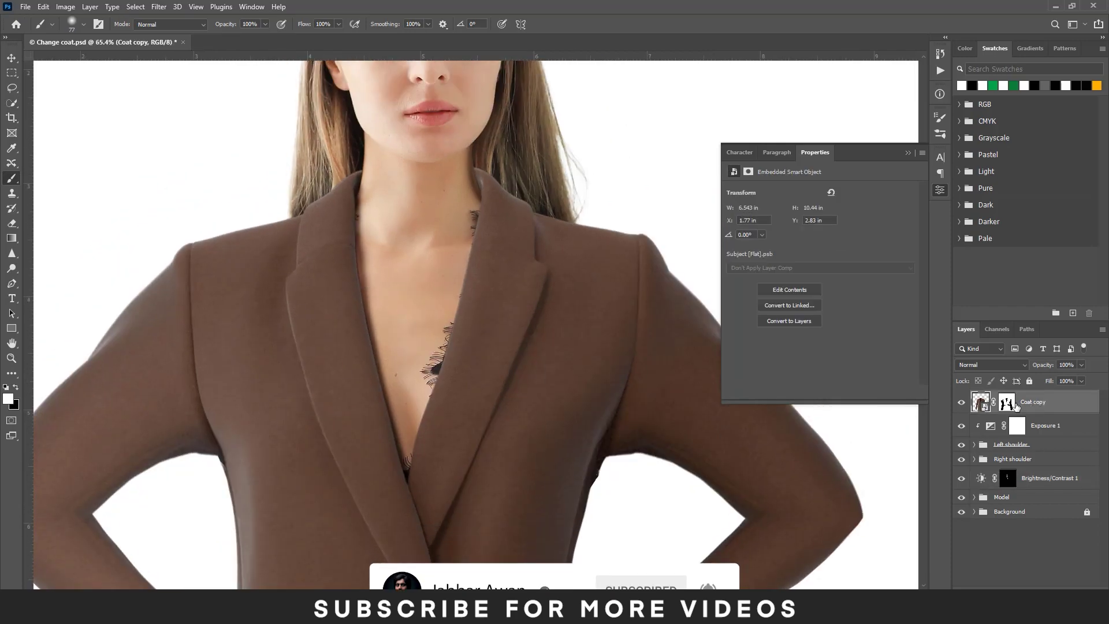
{"action": "key", "text": "ctrl+g"}
{"action": "type", "text": "Coat front"}
{"action": "key", "text": "Return"}
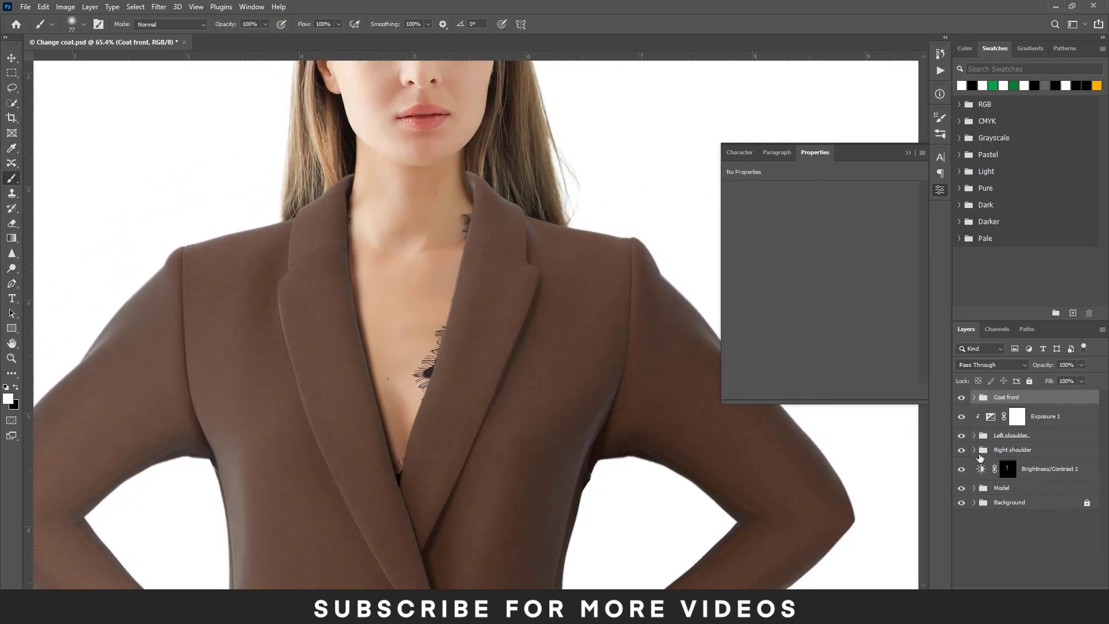
Step: Add an Exposure adjustment clipped to Coat front, set to -1.19
{"action": "left_click", "coordinate": [1029, 584]}
{"action": "left_click", "coordinate": [1040, 457]}
{"action": "left_click", "coordinate": [842, 394]}
{"action": "mouse_move", "coordinate": [821, 219]}
{"action": "left_mouse_down"}
{"action": "mouse_move", "coordinate": [808, 219]}
{"action": "mouse_move", "coordinate": [826, 242]}
{"action": "mouse_move", "coordinate": [804, 219]}
{"action": "left_mouse_up"}
{"action": "left_click", "coordinate": [907, 207]}
Step: Invert the Exposure mask to black and paint the darkening back along the lapel edges
{"action": "left_click", "coordinate": [1016, 406]}
{"action": "key", "text": "ctrl+i"}
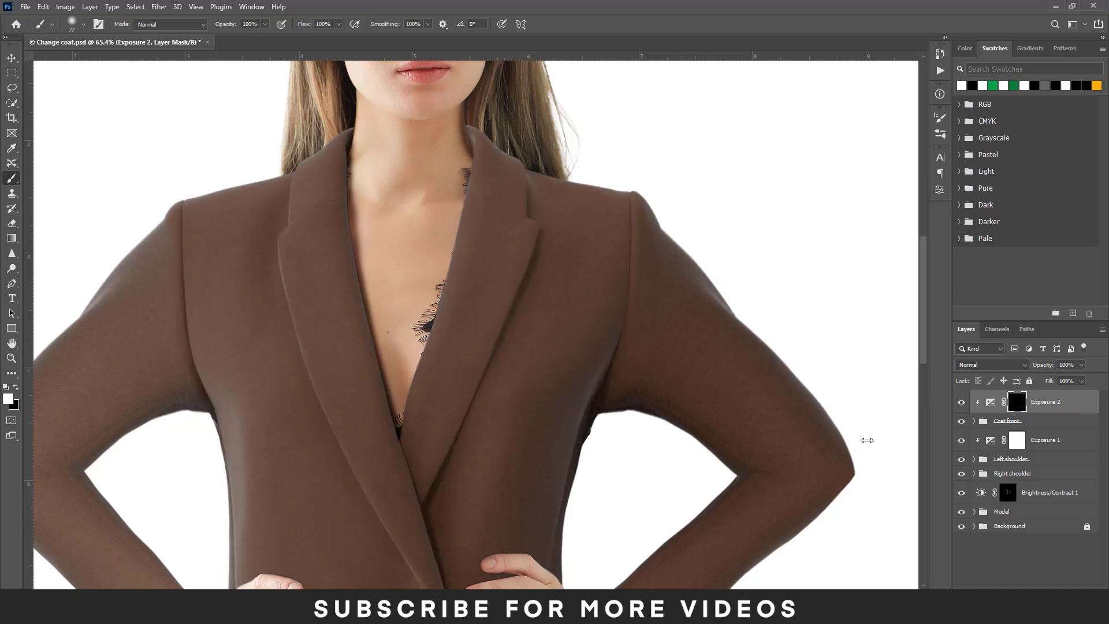
{"action": "scroll", "coordinate": [347, 197], "scroll_direction": "up", "scroll_amount": 5}
{"action": "scroll", "coordinate": [352, 440], "scroll_direction": "down", "scroll_amount": 3}
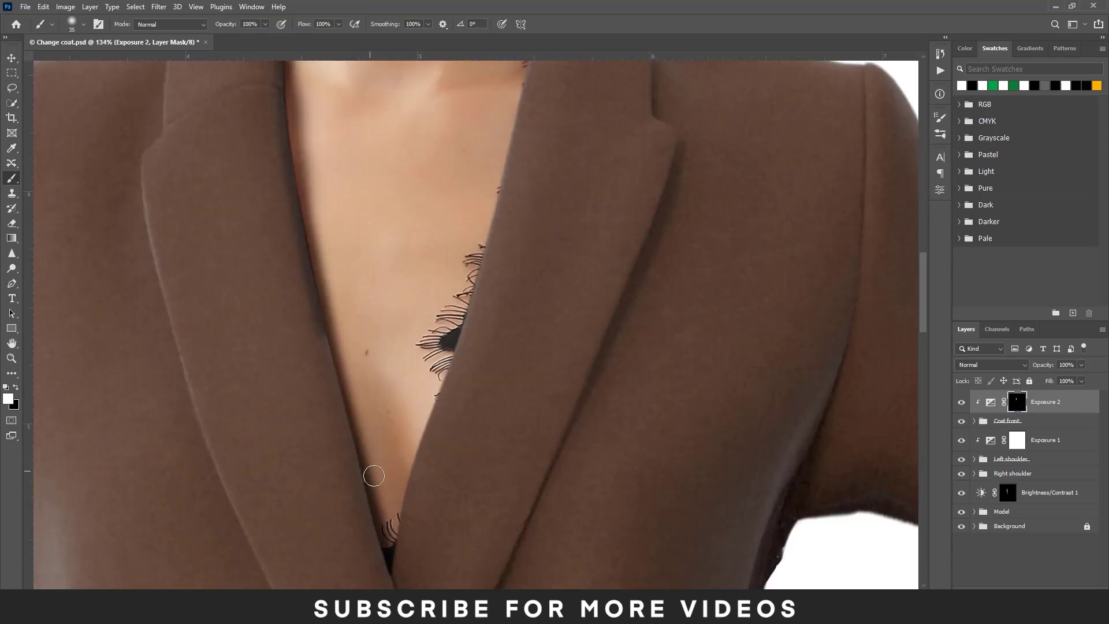
{"action": "scroll", "coordinate": [347, 347], "scroll_direction": "down", "scroll_amount": 1}
{"action": "scroll", "coordinate": [336, 186], "scroll_direction": "up", "scroll_amount": 3}
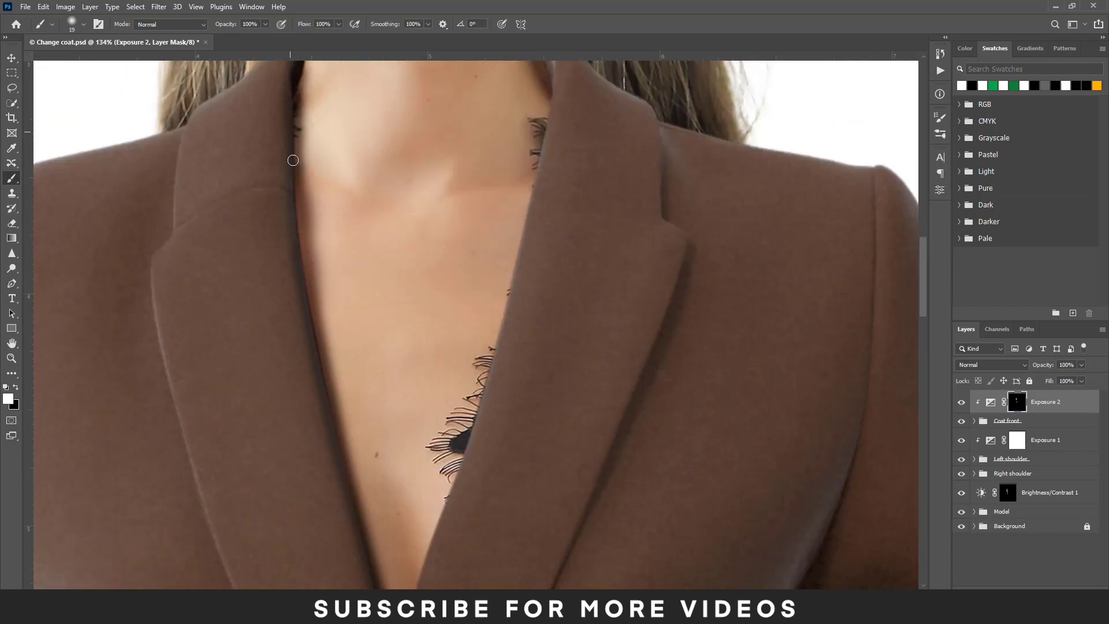
{"action": "scroll", "coordinate": [335, 378], "scroll_direction": "down", "scroll_amount": 3}
{"action": "scroll", "coordinate": [352, 462], "scroll_direction": "down", "scroll_amount": 3}
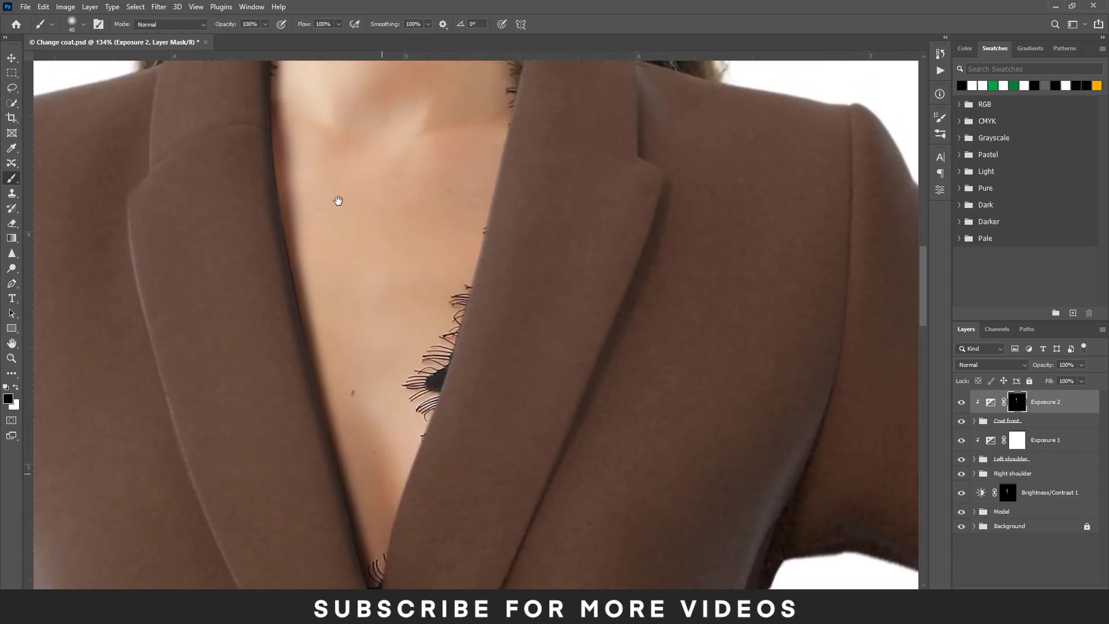
Step: Finish the lapel strokes and clip the Brightness/Contrast adjustment to the Model group
{"action": "scroll", "coordinate": [329, 300], "scroll_direction": "down", "scroll_amount": 1}
{"action": "scroll", "coordinate": [291, 423], "scroll_direction": "up", "scroll_amount": 2}
{"action": "scroll", "coordinate": [314, 135], "scroll_direction": "up", "scroll_amount": 1}
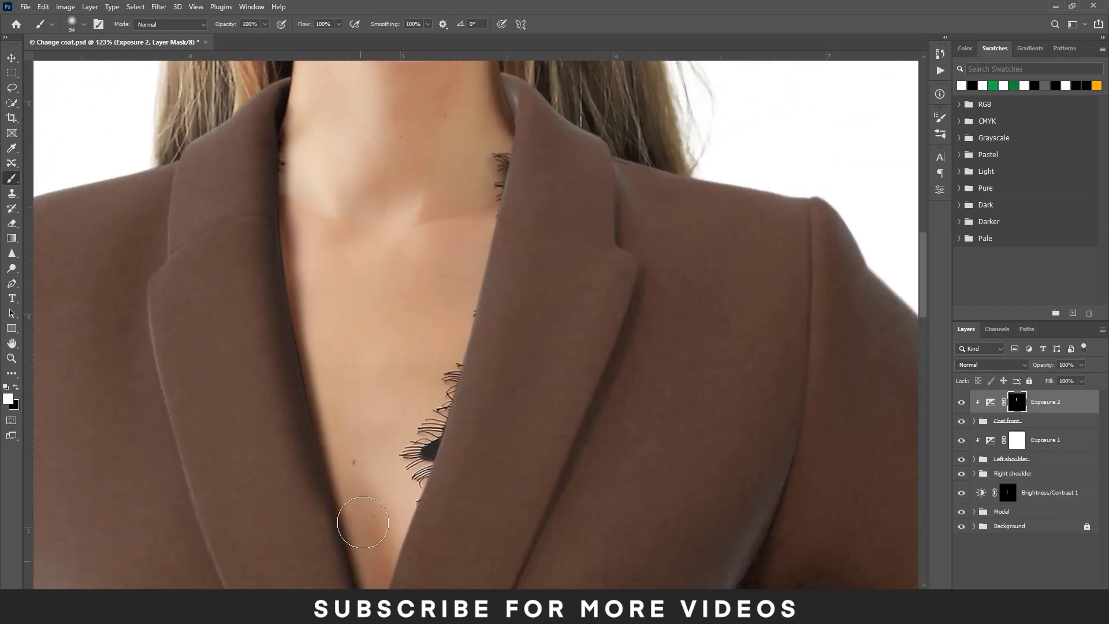
{"action": "scroll", "coordinate": [404, 414], "scroll_direction": "down", "scroll_amount": 2}
{"action": "scroll", "coordinate": [253, 320], "scroll_direction": "up", "scroll_amount": 1}
{"action": "scroll", "coordinate": [252, 319], "scroll_direction": "down", "scroll_amount": 3}
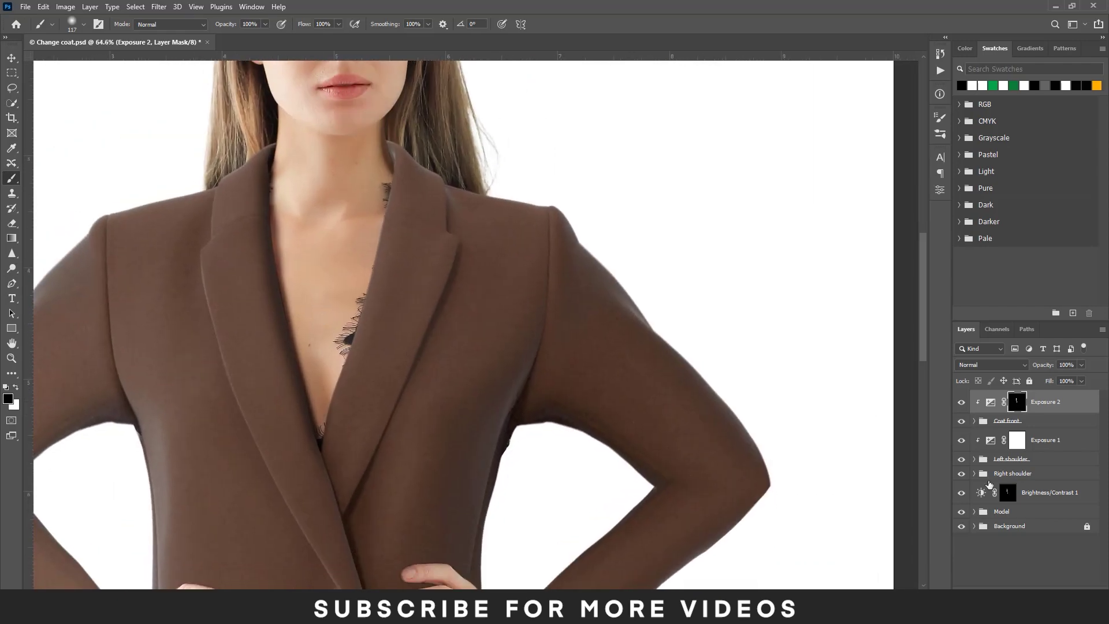
{"action": "left_click", "coordinate": [1028, 493]}
{"action": "key", "text": "ctrl+alt+g"}
Step: Add an Exposure 3 adjustment over the model with adjusted offset and gamma correction
{"action": "left_click", "coordinate": [1035, 598]}
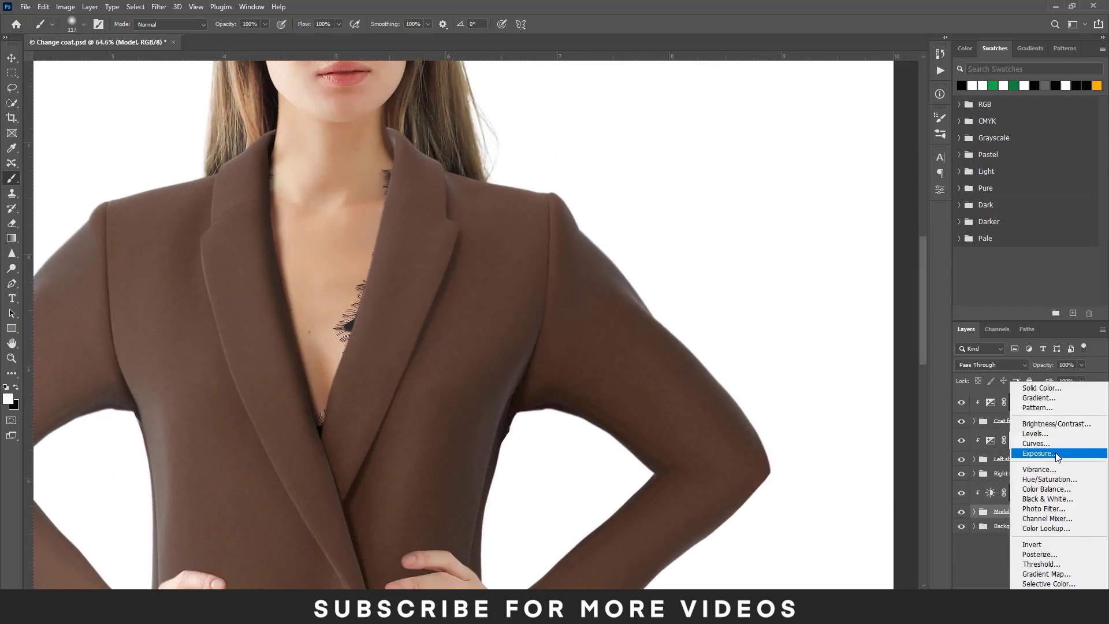
{"action": "left_click", "coordinate": [1040, 453]}
{"action": "left_click_drag", "start_coordinate": [821, 219], "coordinate": [804, 219]}
{"action": "left_click_drag", "start_coordinate": [361, 267], "coordinate": [368, 241]}
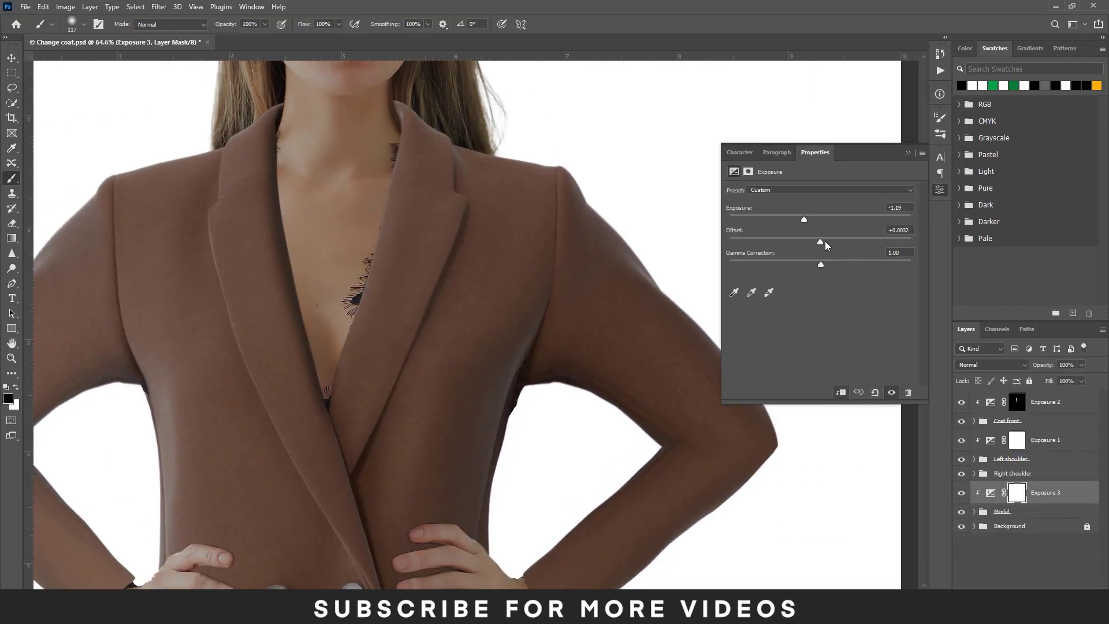
{"action": "left_click_drag", "start_coordinate": [821, 264], "coordinate": [860, 264]}
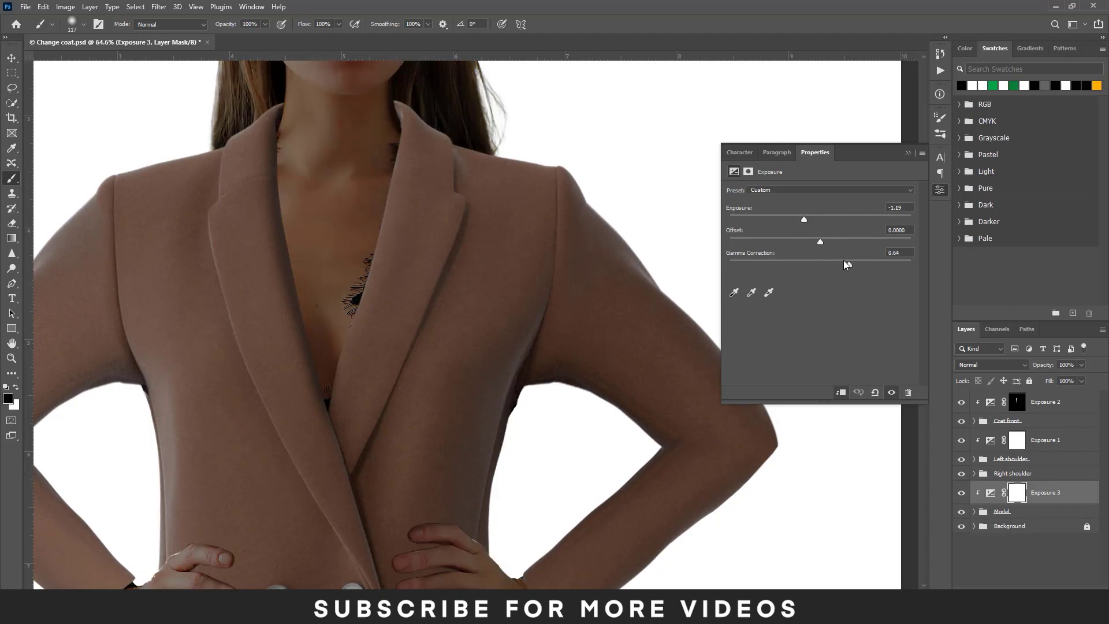
Step: Invert the Exposure 3 mask and paint white along the left lapel and neck edge
{"action": "key", "text": "ctrl+i"}
{"action": "left_click", "coordinate": [1018, 493]}
{"action": "left_click_drag", "start_coordinate": [258, 117], "coordinate": [283, 155]}
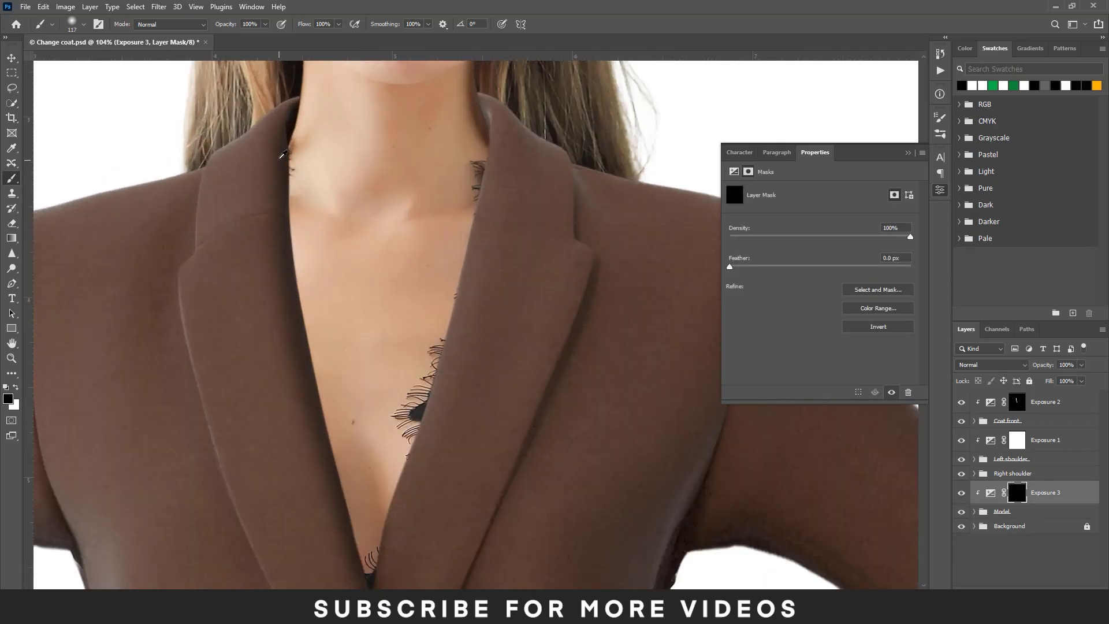
{"action": "left_click_drag", "start_coordinate": [284, 205], "coordinate": [292, 104]}
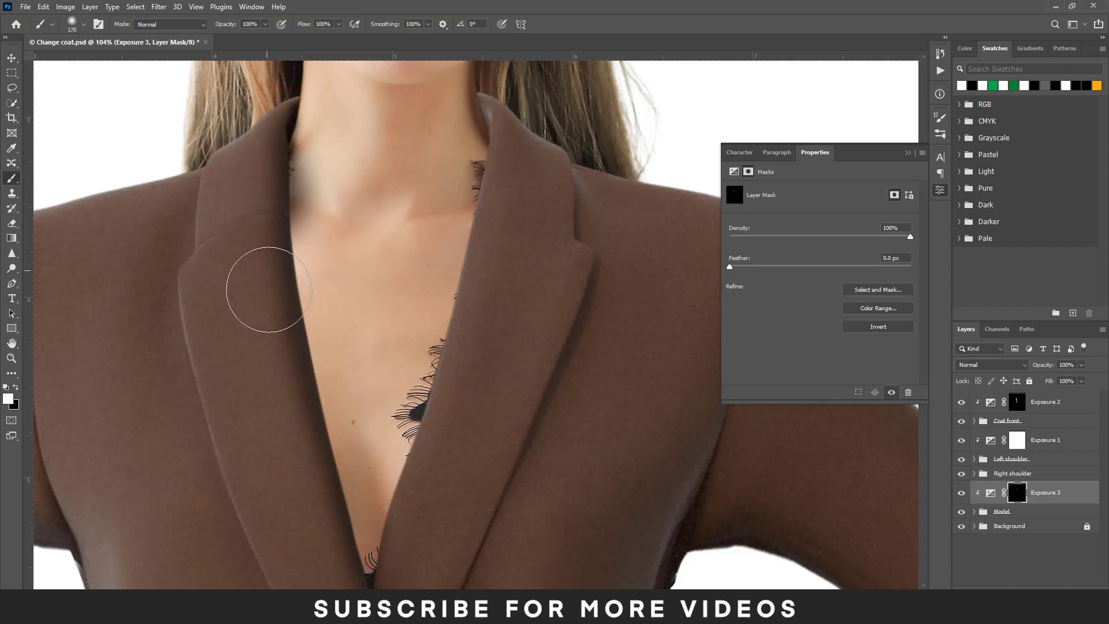
{"action": "scroll", "coordinate": [291, 286], "scroll_direction": "down", "scroll_amount": 1}
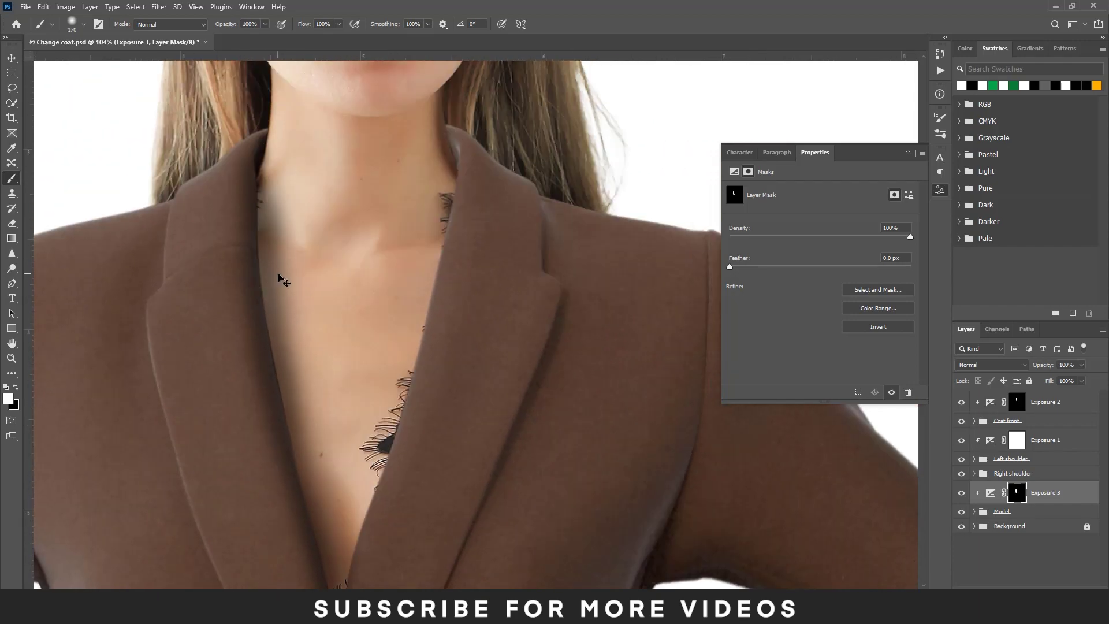
{"action": "key", "text": "x"}
{"action": "left_click_drag", "start_coordinate": [323, 98], "coordinate": [359, 148]}
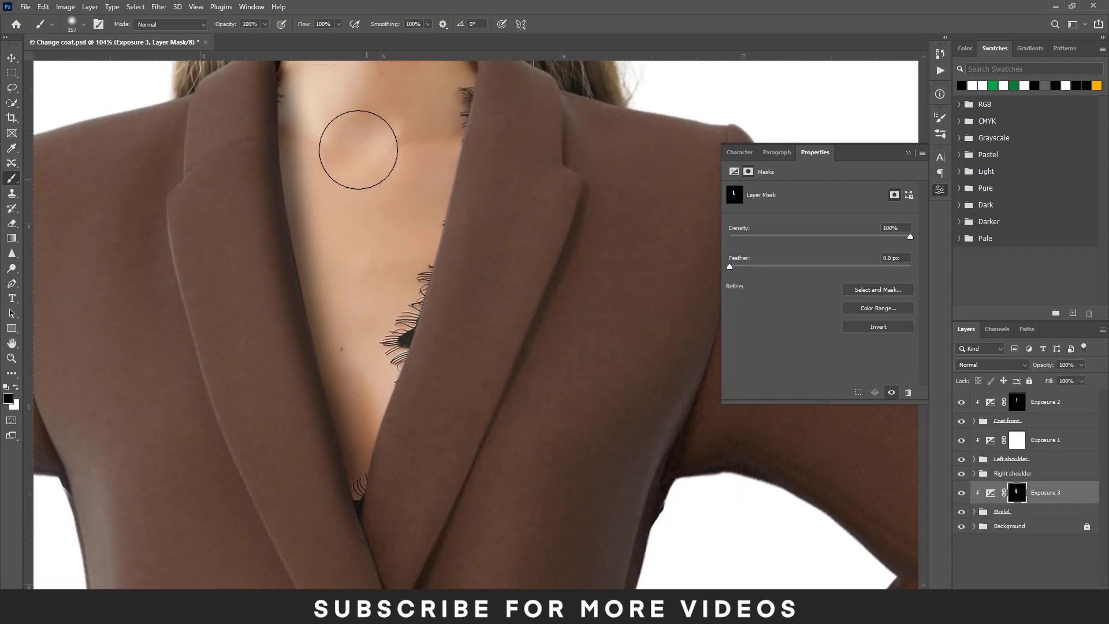
Step: Lower brush opacity to 30% and paint soft shadows beside the lapels at the neckline
{"action": "scroll", "coordinate": [277, 184], "scroll_direction": "up", "scroll_amount": 3, "text": "alt"}
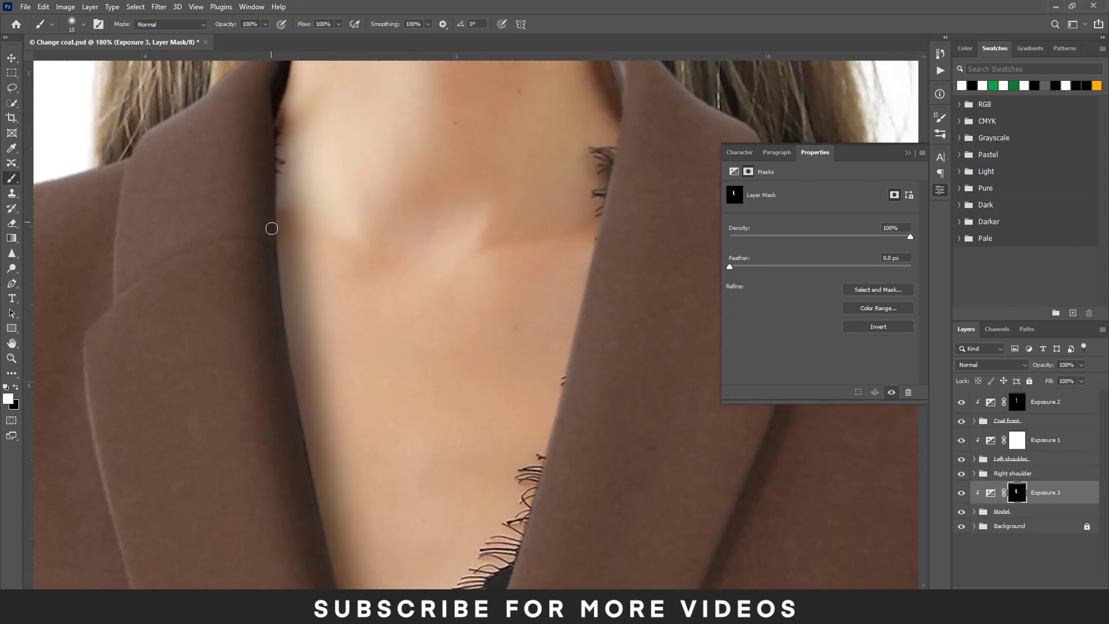
{"action": "scroll", "coordinate": [311, 469], "scroll_direction": "down", "scroll_amount": 1}
{"action": "scroll", "coordinate": [323, 403], "scroll_direction": "down", "scroll_amount": 2}
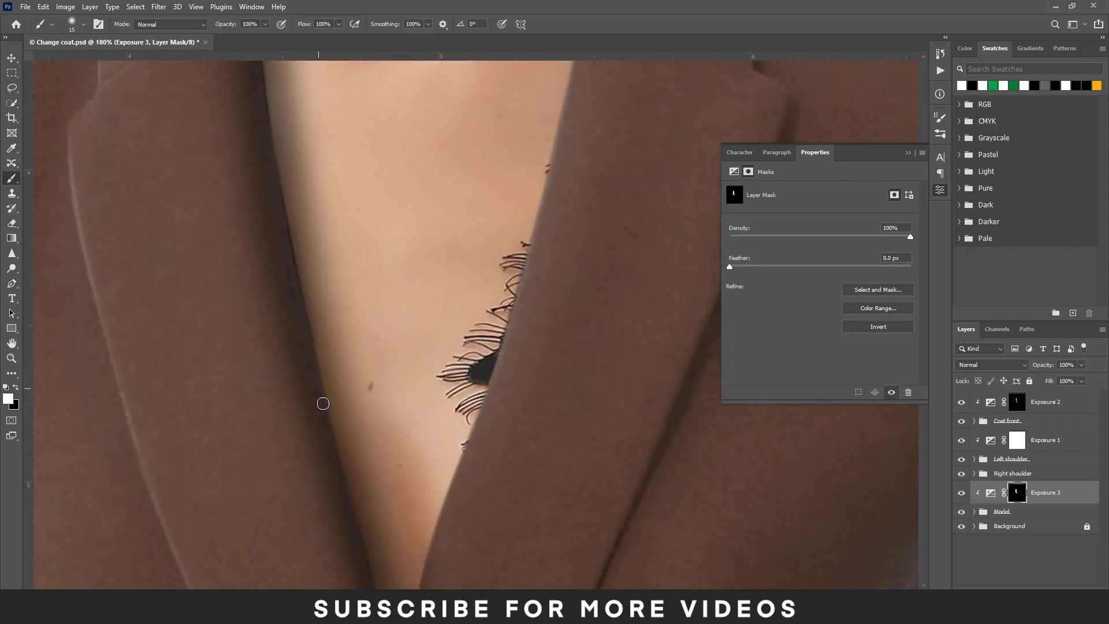
{"action": "left_click_drag", "start_coordinate": [370, 586], "coordinate": [343, 342]}
{"action": "scroll", "coordinate": [413, 531], "scroll_direction": "down", "scroll_amount": 5}
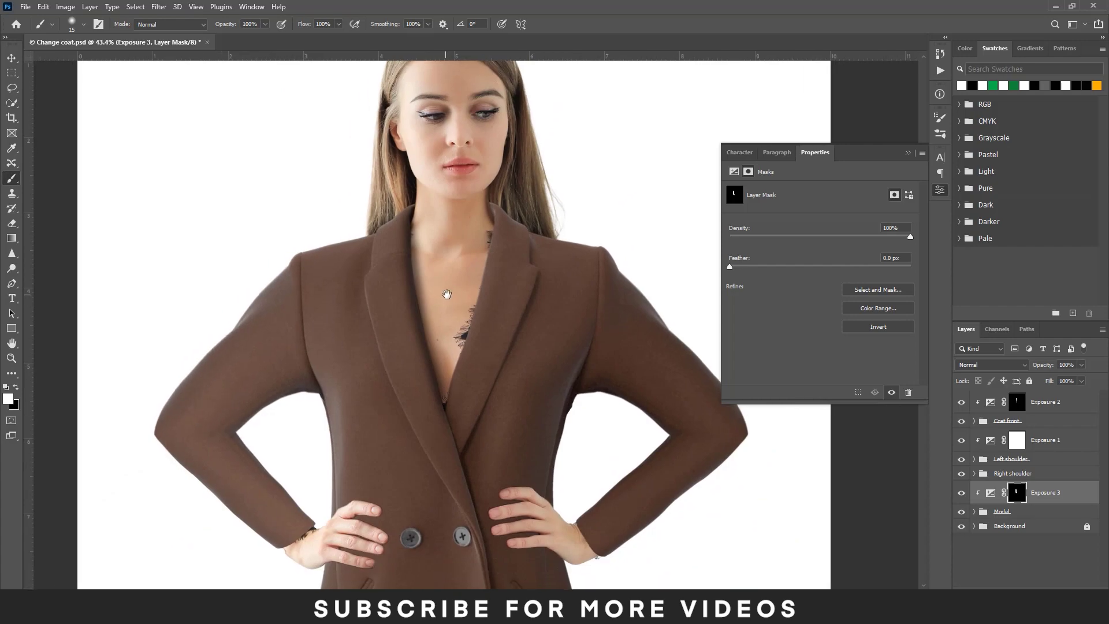
{"action": "scroll", "coordinate": [550, 168], "scroll_direction": "up", "scroll_amount": 2}
{"action": "scroll", "coordinate": [495, 211], "scroll_direction": "up", "scroll_amount": 2}
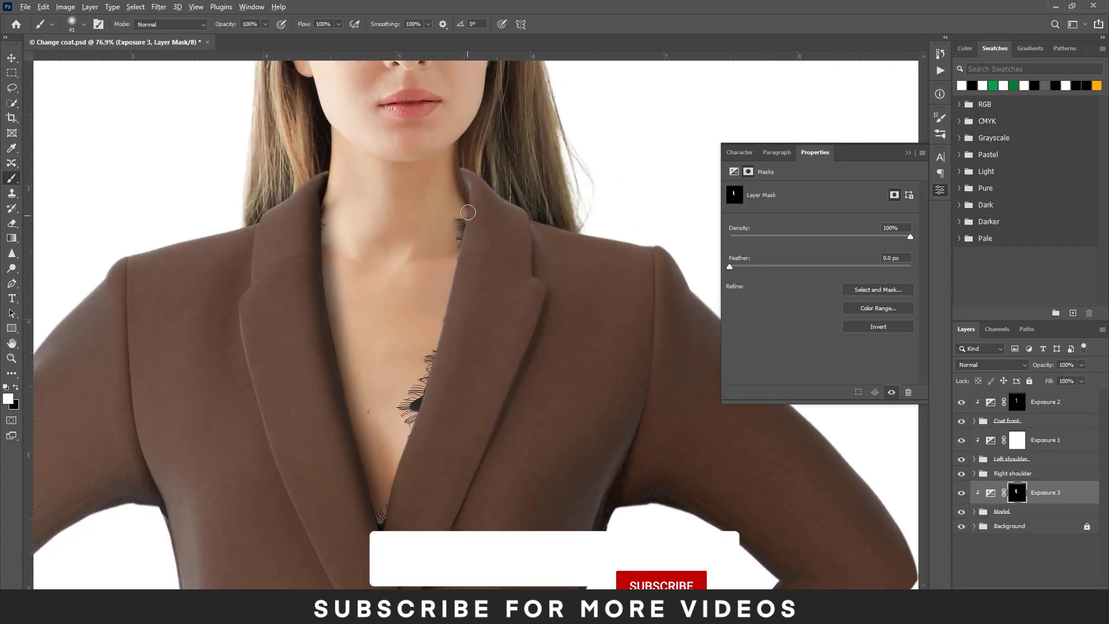
{"action": "scroll", "coordinate": [484, 227], "scroll_direction": "up", "scroll_amount": 4}
{"action": "key", "text": "3"}
{"action": "key", "text": "3"}
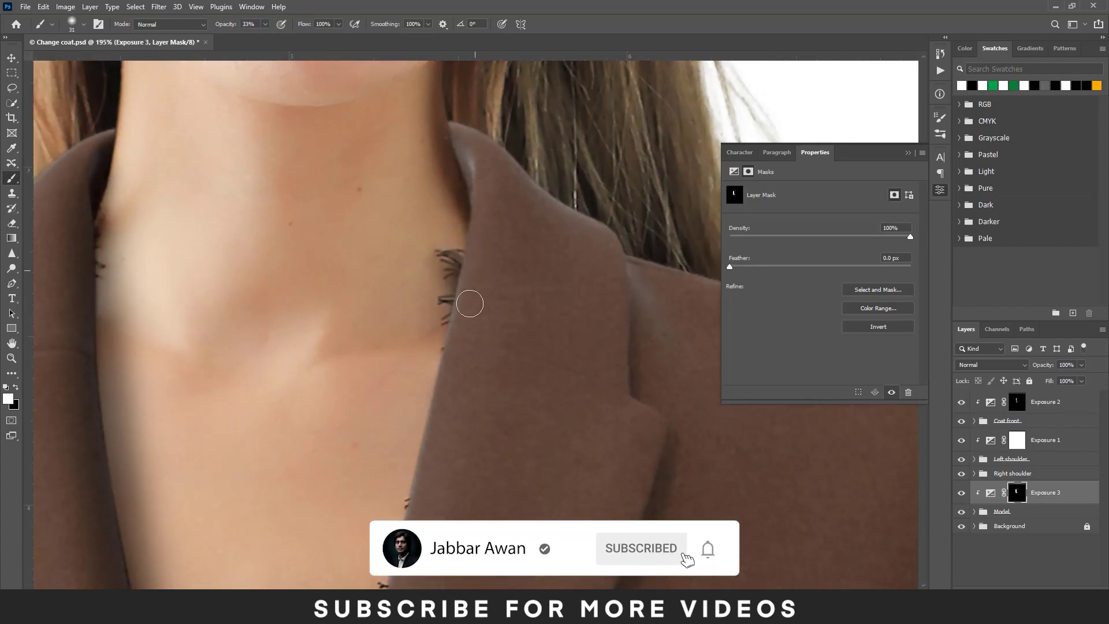
{"action": "scroll", "coordinate": [470, 304], "scroll_direction": "down", "scroll_amount": 1}
{"action": "scroll", "coordinate": [459, 278], "scroll_direction": "down", "scroll_amount": 2}
{"action": "scroll", "coordinate": [460, 302], "scroll_direction": "down", "scroll_amount": 1}
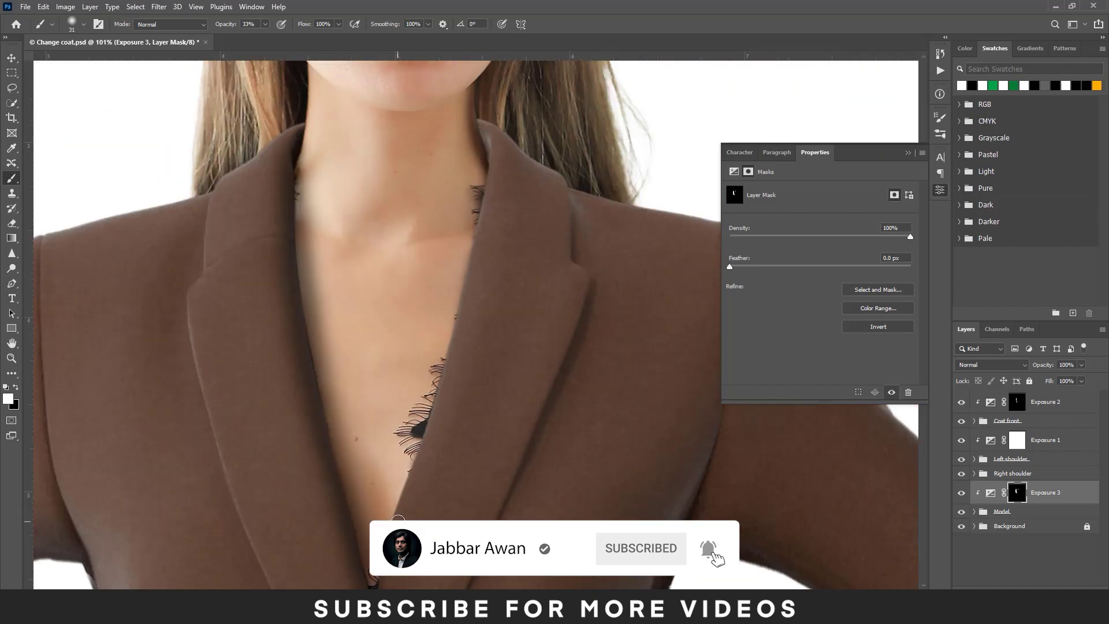
{"action": "scroll", "coordinate": [401, 453], "scroll_direction": "down", "scroll_amount": 1}
{"action": "scroll", "coordinate": [458, 359], "scroll_direction": "down", "scroll_amount": 1}
{"action": "scroll", "coordinate": [463, 346], "scroll_direction": "down", "scroll_amount": 1}
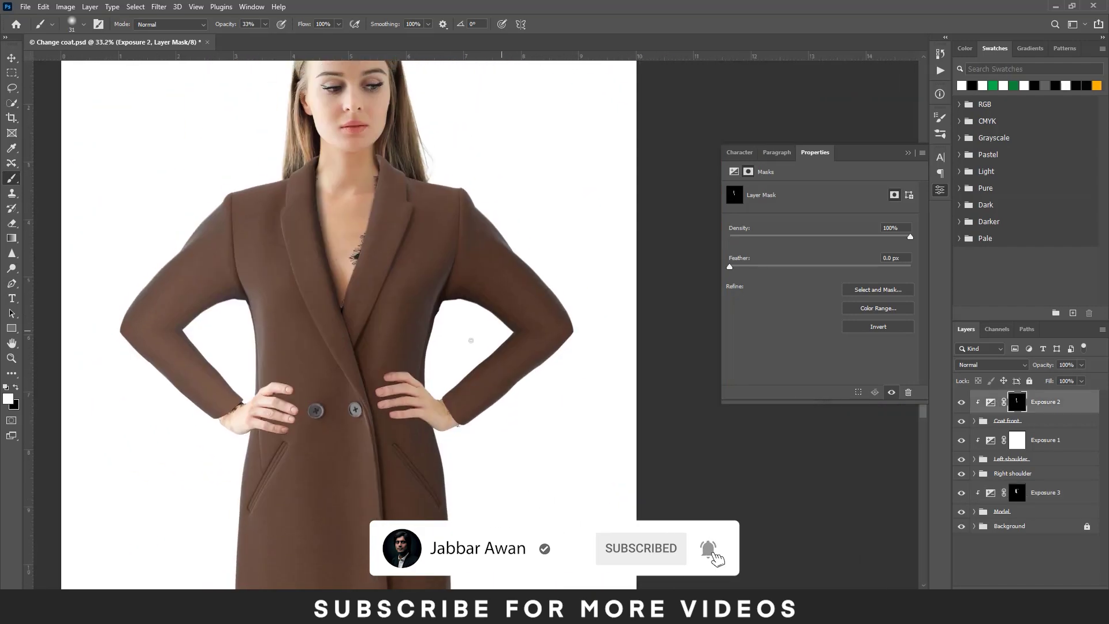
{"action": "scroll", "coordinate": [470, 341], "scroll_direction": "up", "scroll_amount": 1}
Step: Re-enable the Exposure 2 mask and paint white around the neckline with a size-19 brush
{"action": "scroll", "coordinate": [381, 318], "scroll_direction": "down", "scroll_amount": 2}
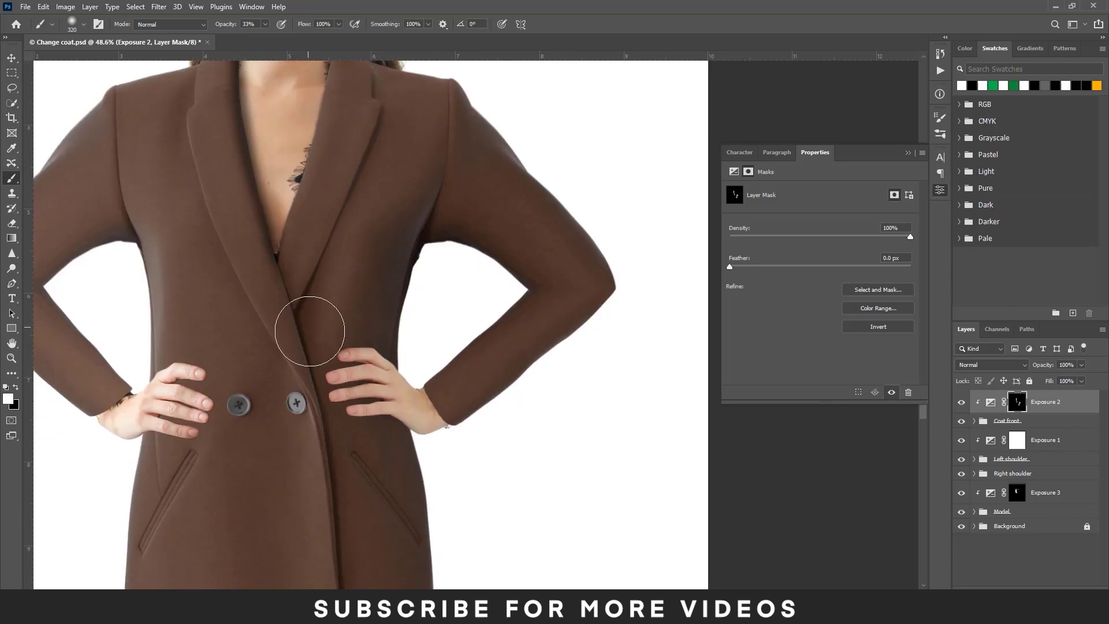
{"action": "scroll", "coordinate": [266, 385], "scroll_direction": "left", "scroll_amount": 2}
{"action": "key", "text": "x"}
{"action": "left_click", "coordinate": [1015, 400], "text": "shift"}
{"action": "scroll", "coordinate": [480, 371], "scroll_direction": "up", "scroll_amount": 4}
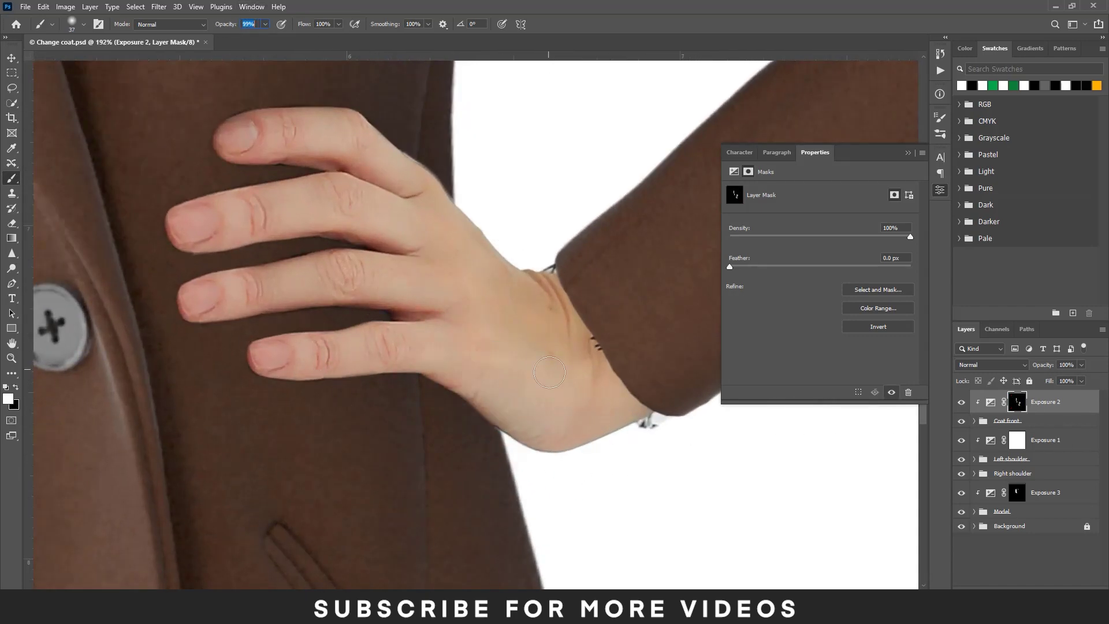
{"action": "scroll", "coordinate": [415, 332], "scroll_direction": "down", "scroll_amount": 1}
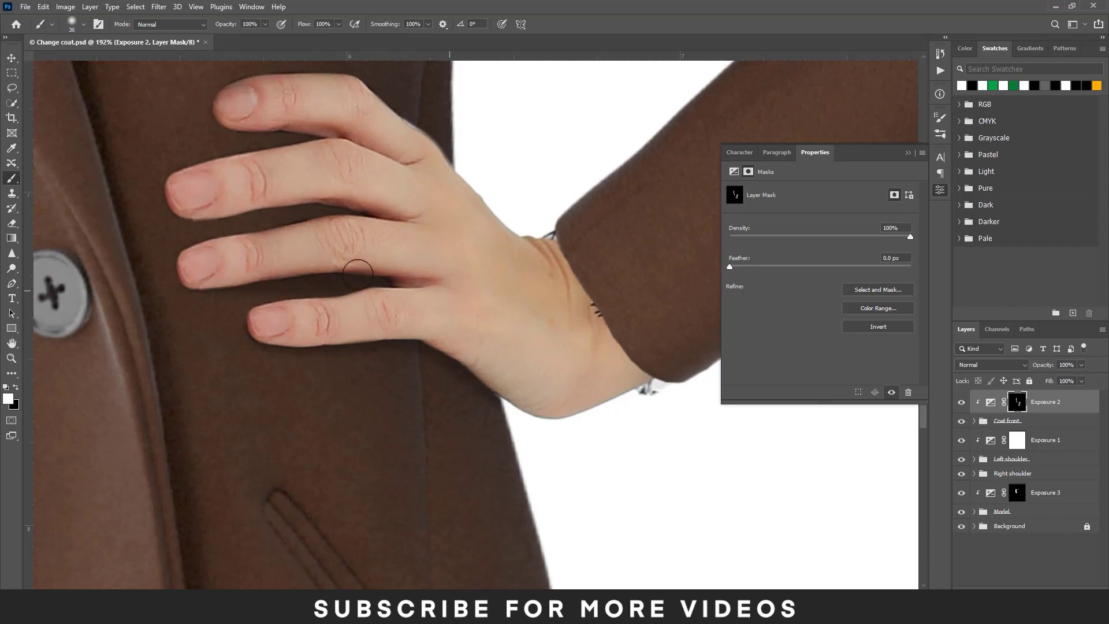
{"action": "left_click_drag", "start_coordinate": [358, 274], "coordinate": [285, 253]}
{"action": "scroll", "coordinate": [200, 282], "scroll_direction": "up", "scroll_amount": 2}
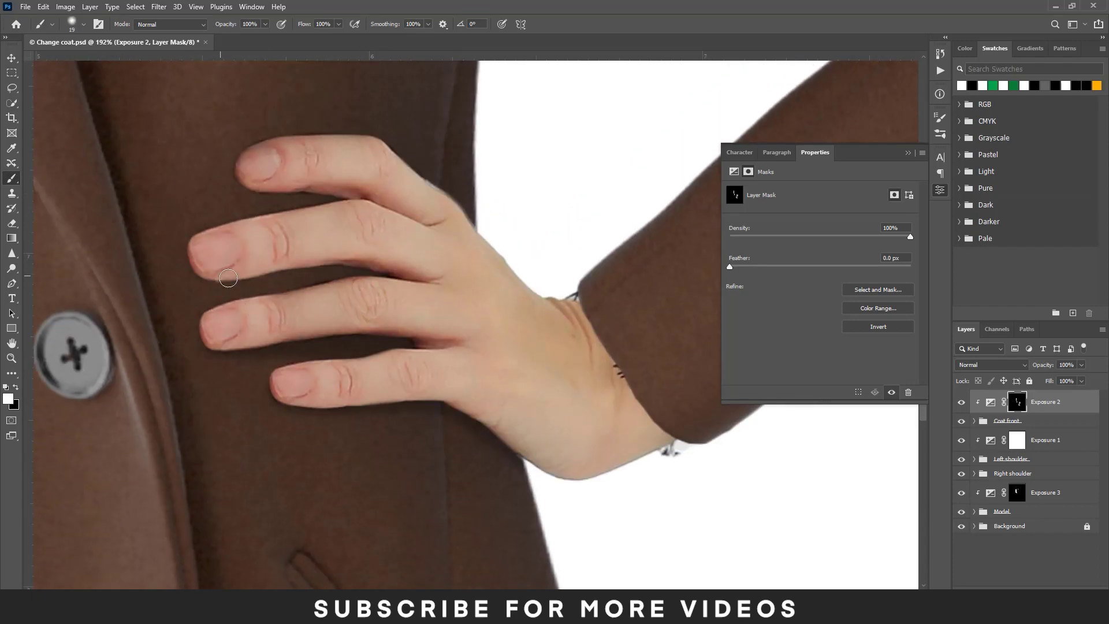
{"action": "scroll", "coordinate": [235, 280], "scroll_direction": "up", "scroll_amount": 2}
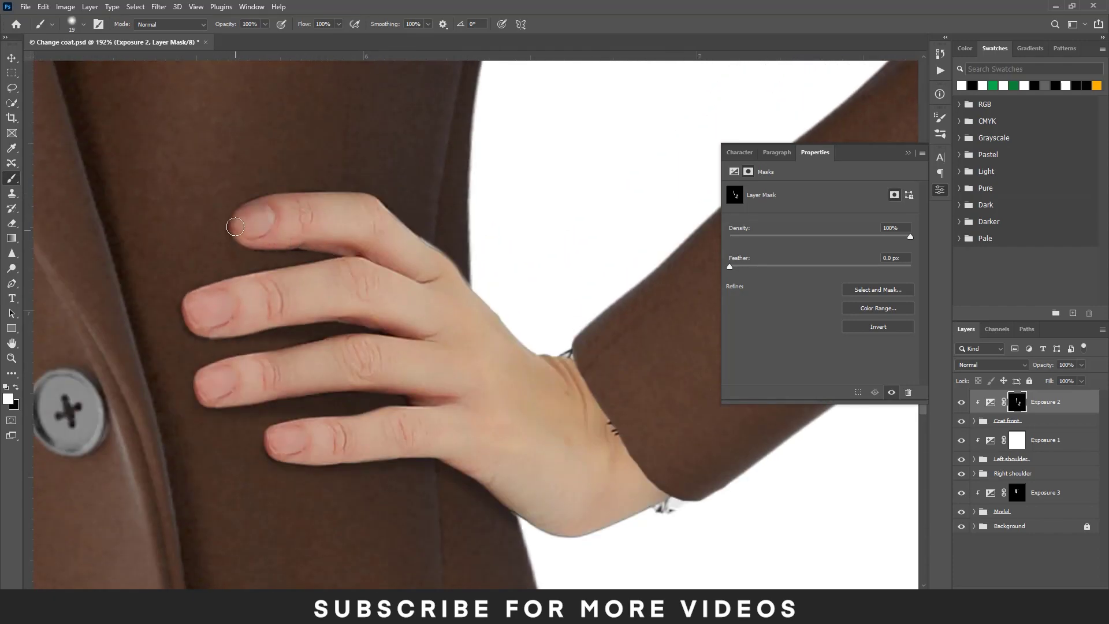
{"action": "scroll", "coordinate": [289, 248], "scroll_direction": "down", "scroll_amount": 2}
{"action": "scroll", "coordinate": [376, 315], "scroll_direction": "down", "scroll_amount": 3}
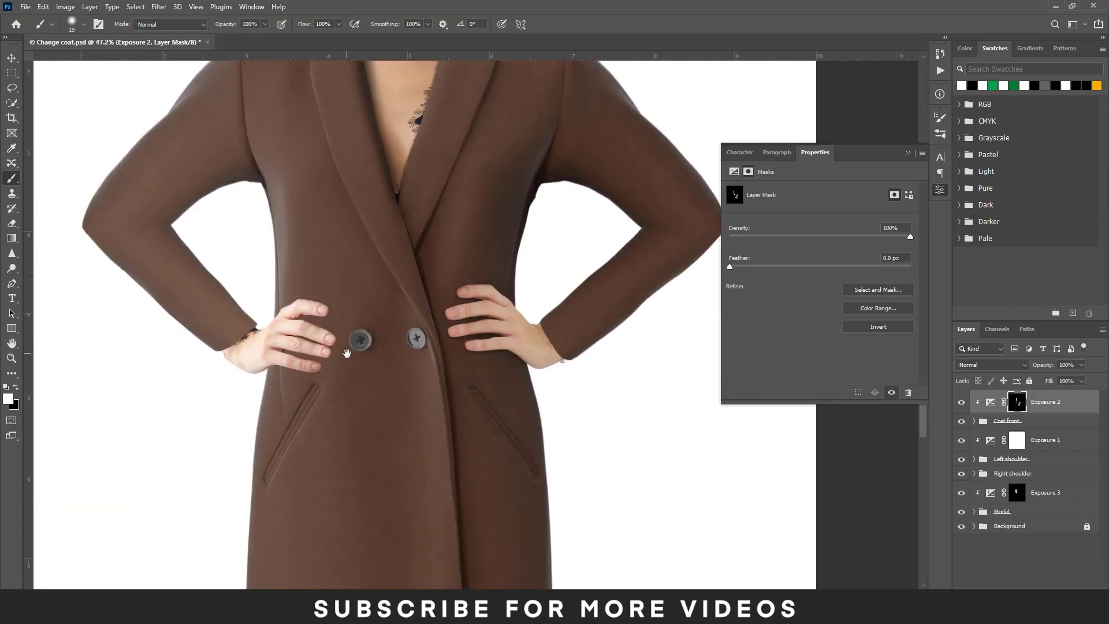
{"action": "scroll", "coordinate": [495, 334], "scroll_direction": "up", "scroll_amount": 3}
{"action": "scroll", "coordinate": [496, 334], "scroll_direction": "up", "scroll_amount": 3}
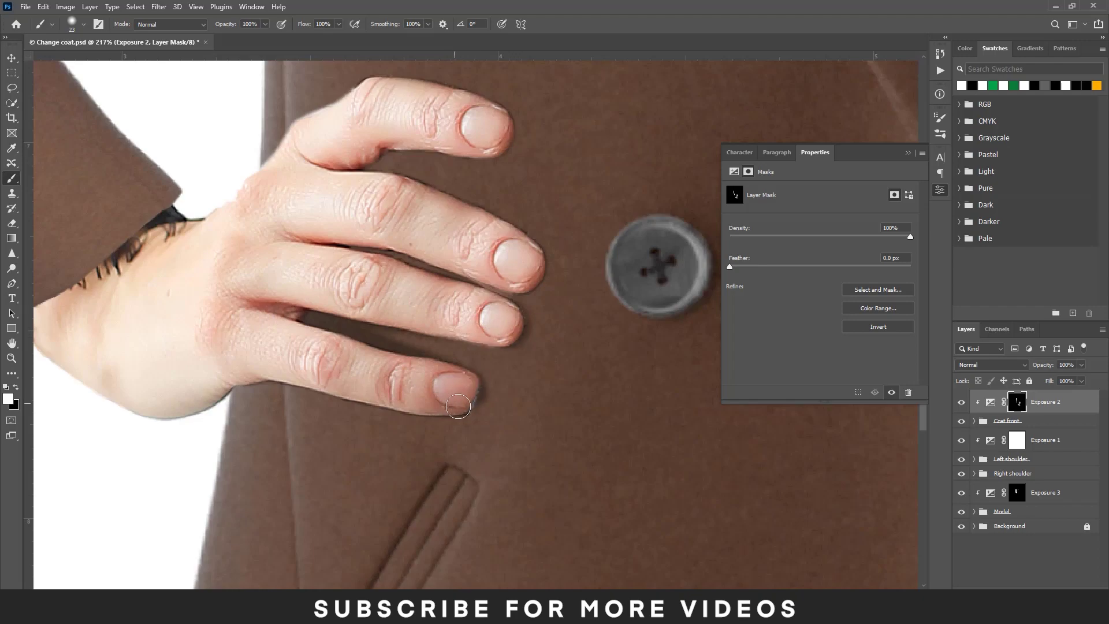
Step: Refine the fingertip edges on the Coat copy mask inside Coat front with a smaller brush
{"action": "left_click", "coordinate": [973, 421]}
{"action": "left_click", "coordinate": [1017, 440]}
{"action": "key", "text": "bracketleft"}
{"action": "key", "text": "bracketleft"}
{"action": "key", "text": "bracketleft"}
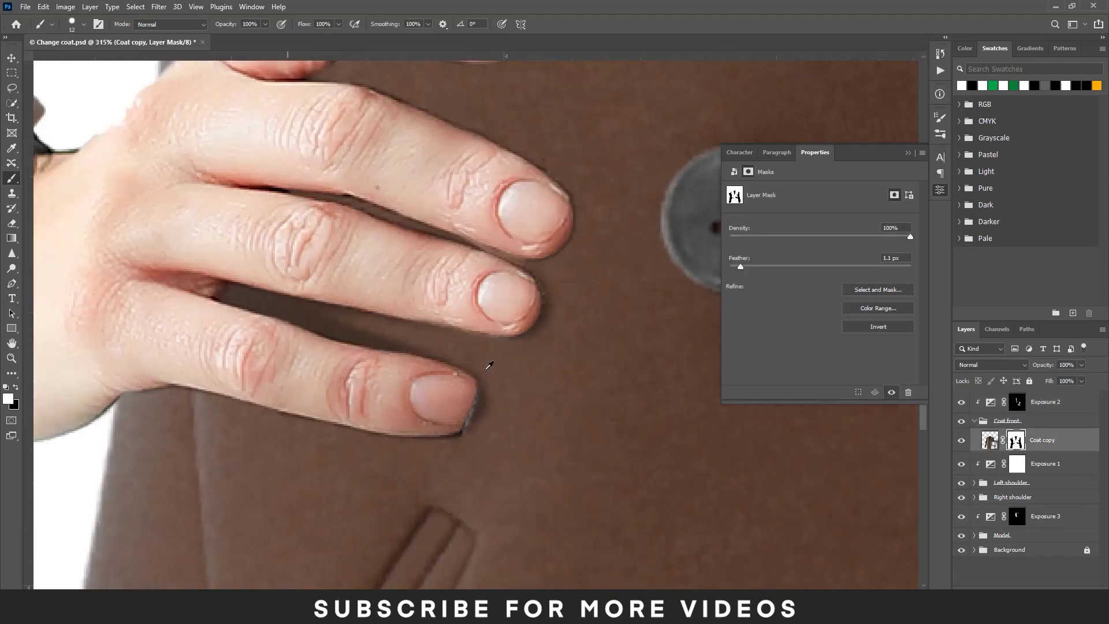
{"action": "scroll", "coordinate": [462, 366], "scroll_direction": "up", "scroll_amount": 3}
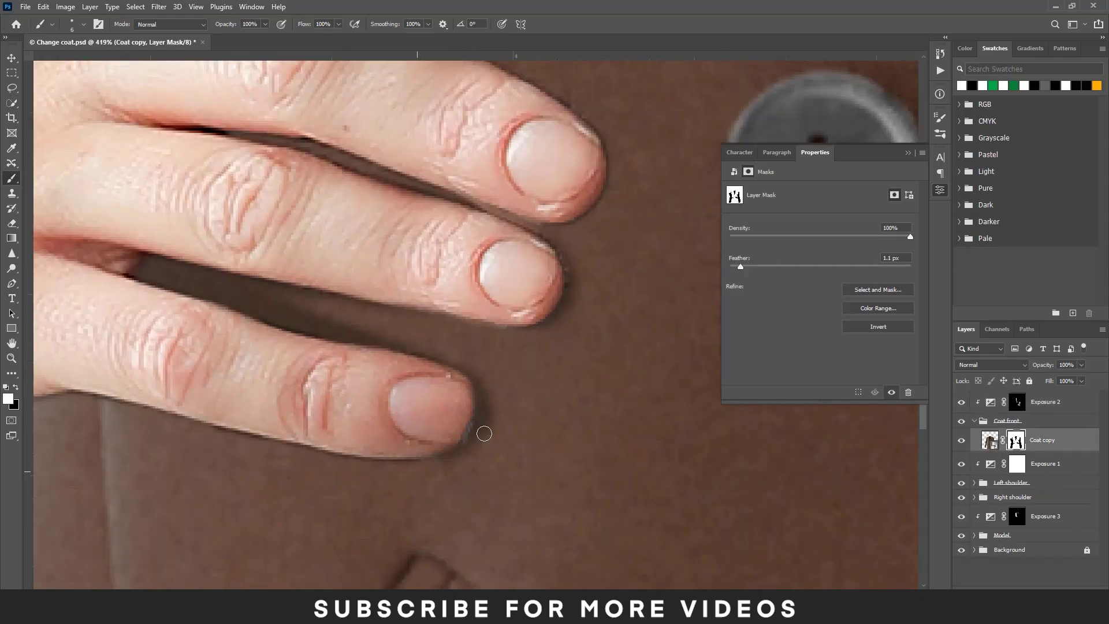
{"action": "scroll", "coordinate": [334, 466], "scroll_direction": "down", "scroll_amount": 3}
{"action": "scroll", "coordinate": [403, 461], "scroll_direction": "up", "scroll_amount": 3}
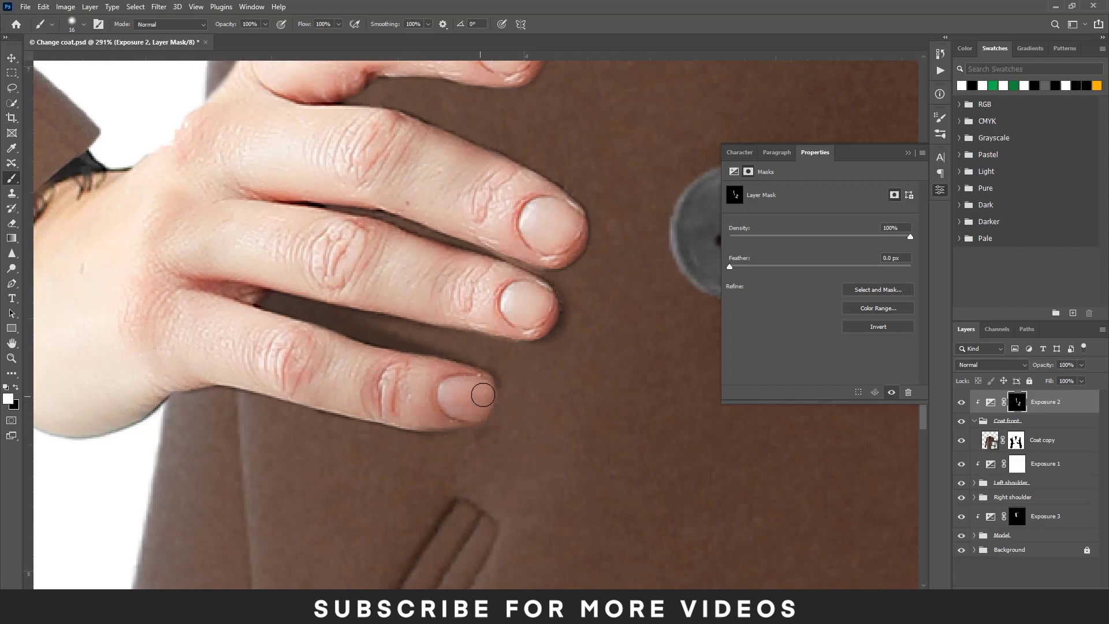
{"action": "scroll", "coordinate": [465, 418], "scroll_direction": "down", "scroll_amount": 3}
{"action": "scroll", "coordinate": [470, 405], "scroll_direction": "up", "scroll_amount": 1}
{"action": "scroll", "coordinate": [478, 386], "scroll_direction": "up", "scroll_amount": 1}
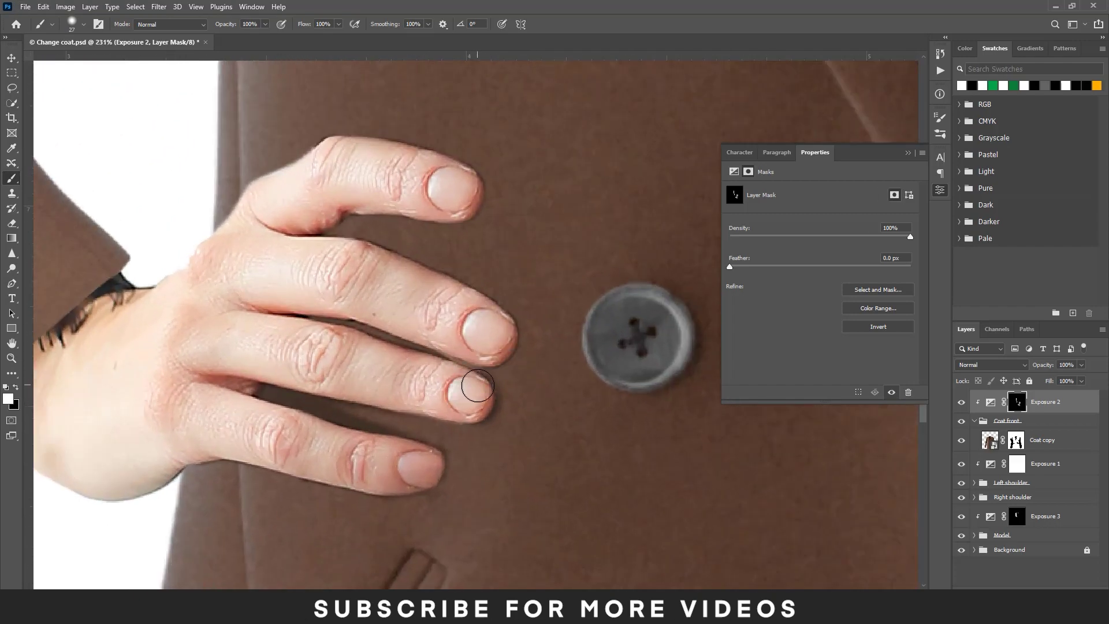
{"action": "scroll", "coordinate": [328, 306], "scroll_direction": "up", "scroll_amount": 2}
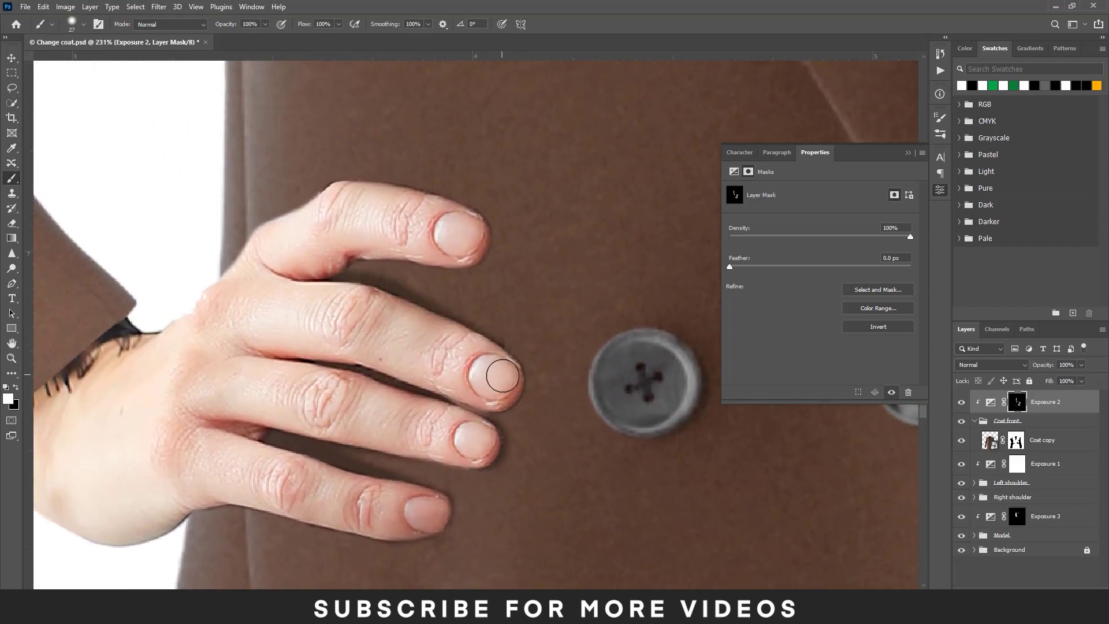
{"action": "scroll", "coordinate": [486, 394], "scroll_direction": "up", "scroll_amount": 1}
{"action": "scroll", "coordinate": [463, 393], "scroll_direction": "up", "scroll_amount": 1}
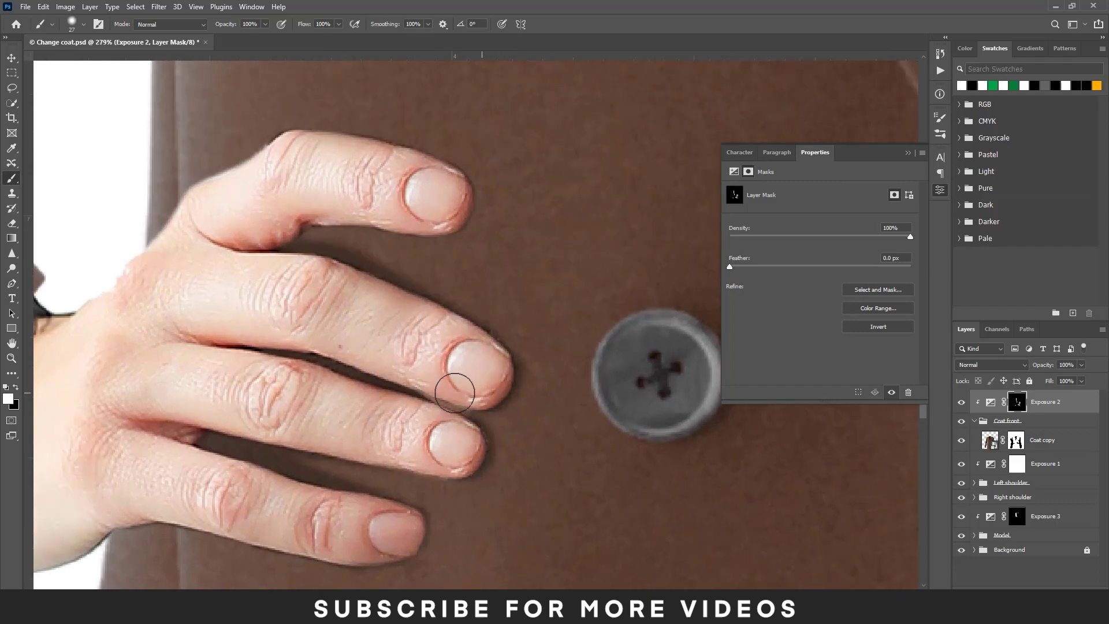
{"action": "scroll", "coordinate": [343, 288], "scroll_direction": "up", "scroll_amount": 3}
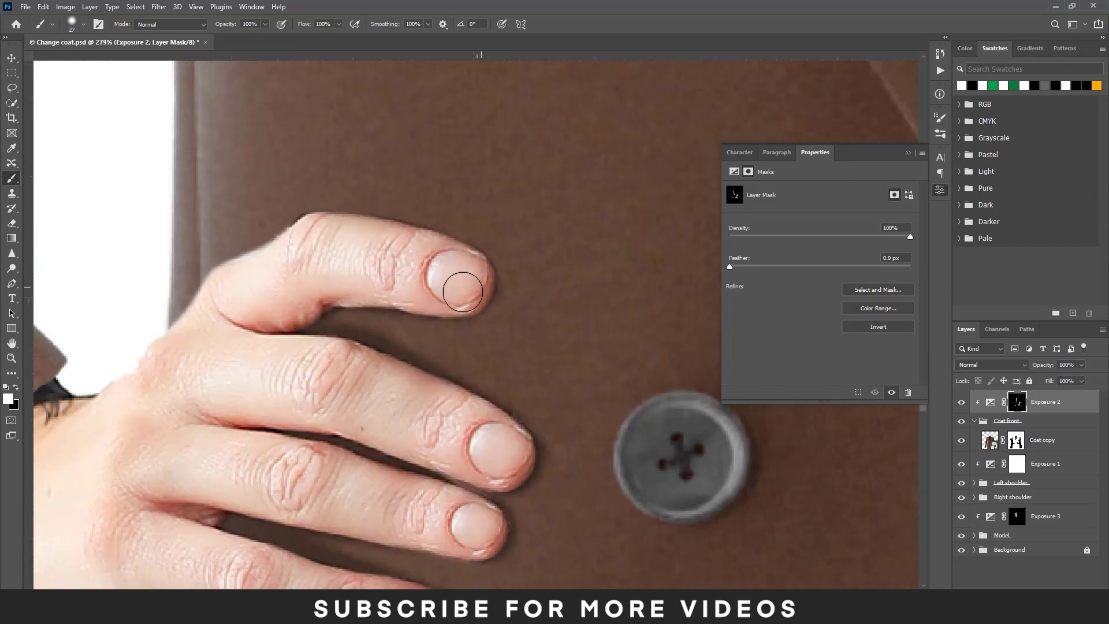
Step: Swap the paint colour and paint soft finger shadows onto the coat through the mask
{"action": "scroll", "coordinate": [360, 243], "scroll_direction": "right", "scroll_amount": 1}
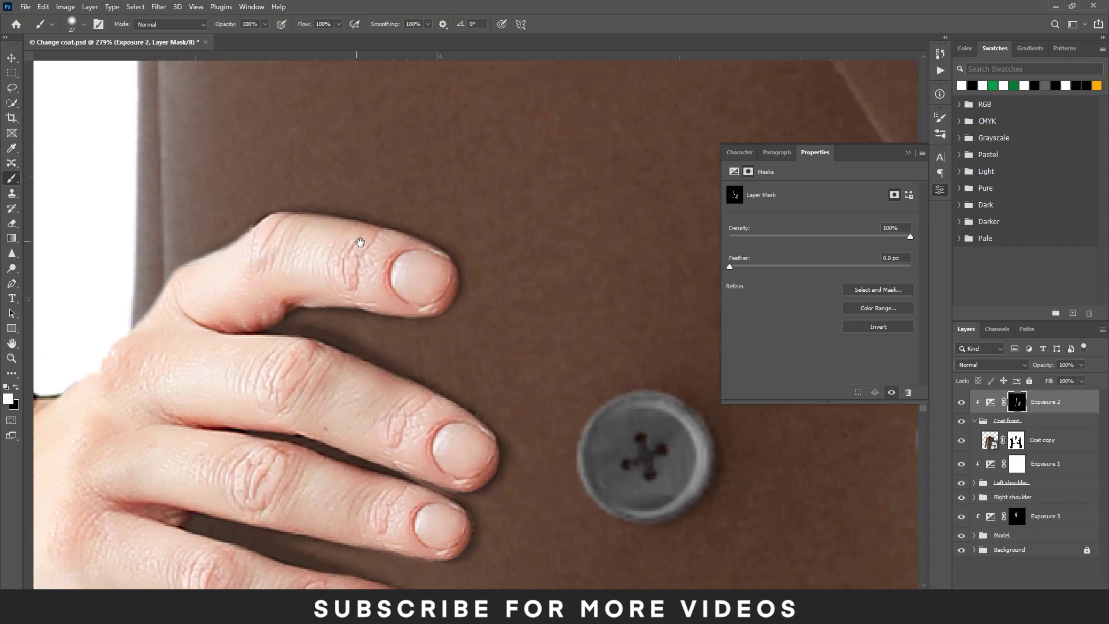
{"action": "scroll", "coordinate": [404, 265], "scroll_direction": "down", "scroll_amount": 5}
{"action": "scroll", "coordinate": [384, 360], "scroll_direction": "up", "scroll_amount": 5}
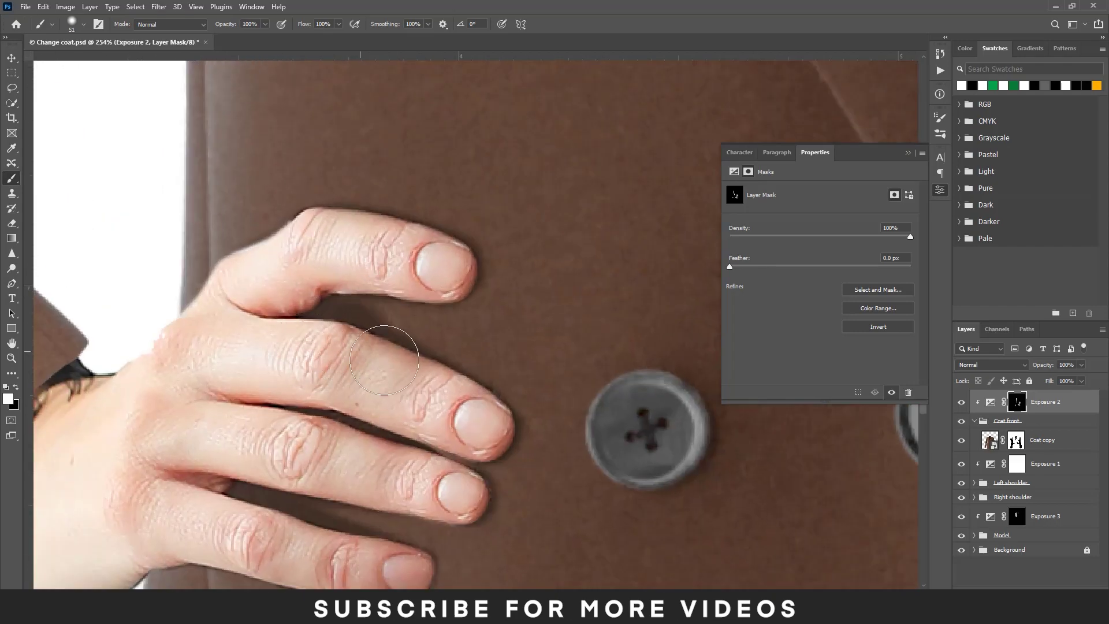
{"action": "scroll", "coordinate": [429, 319], "scroll_direction": "down", "scroll_amount": 3}
{"action": "scroll", "coordinate": [322, 335], "scroll_direction": "up", "scroll_amount": 1}
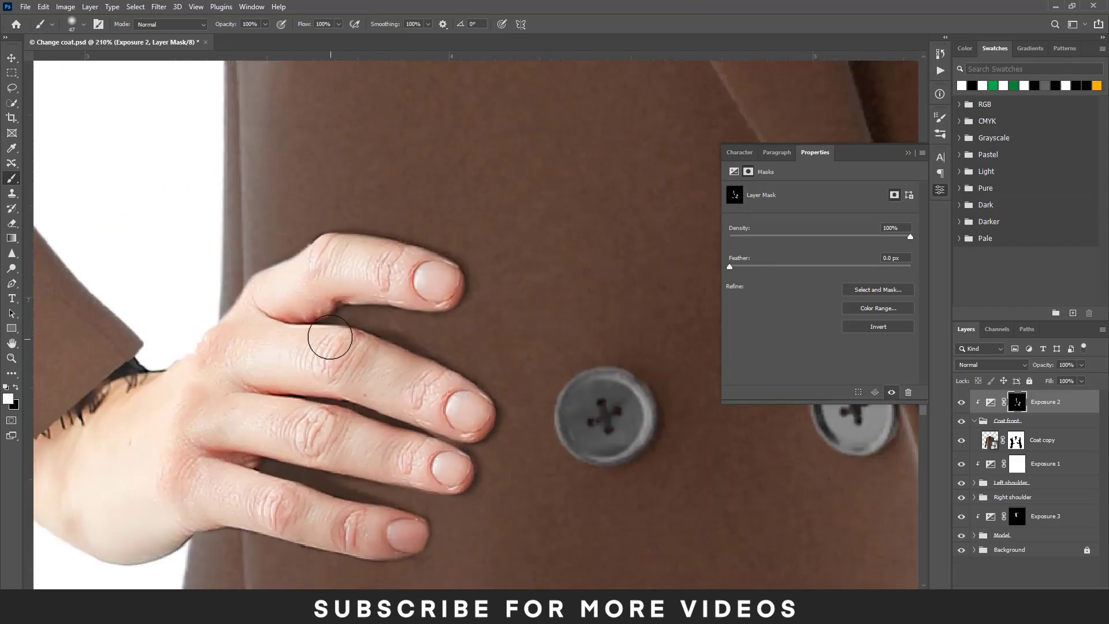
{"action": "scroll", "coordinate": [322, 335], "scroll_direction": "down", "scroll_amount": 4}
{"action": "scroll", "coordinate": [461, 355], "scroll_direction": "up", "scroll_amount": 2}
{"action": "key", "text": "x"}
{"action": "scroll", "coordinate": [447, 323], "scroll_direction": "up", "scroll_amount": 3}
{"action": "scroll", "coordinate": [439, 434], "scroll_direction": "down", "scroll_amount": 5}
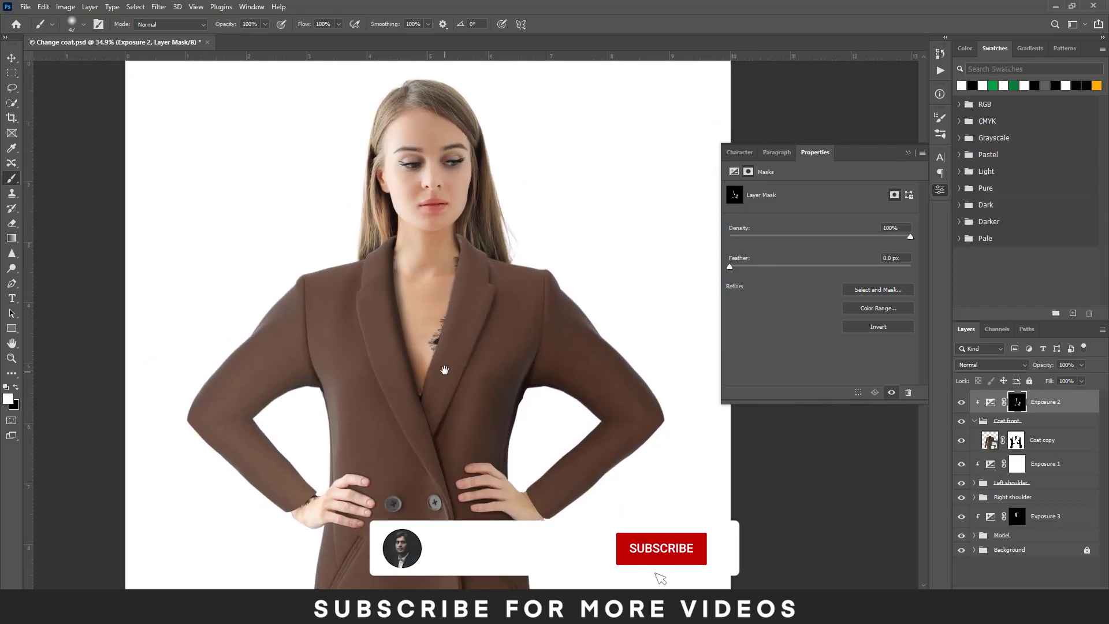
{"action": "scroll", "coordinate": [324, 218], "scroll_direction": "up", "scroll_amount": 6}
{"action": "scroll", "coordinate": [500, 233], "scroll_direction": "up", "scroll_amount": 2}
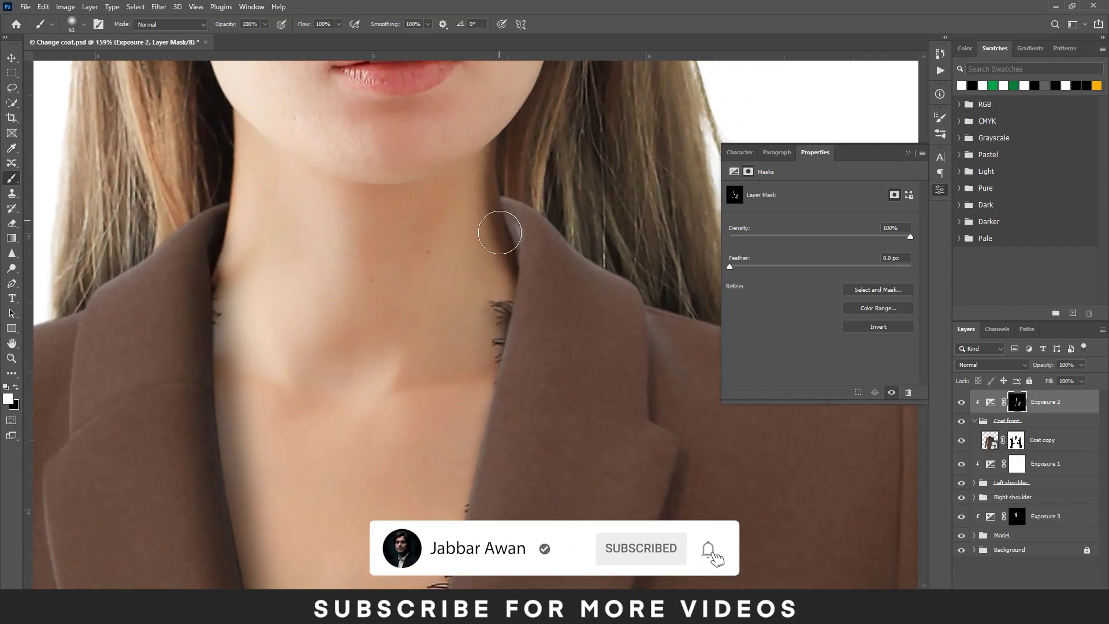
{"action": "scroll", "coordinate": [485, 291], "scroll_direction": "up", "scroll_amount": 2}
{"action": "scroll", "coordinate": [495, 235], "scroll_direction": "down", "scroll_amount": 2}
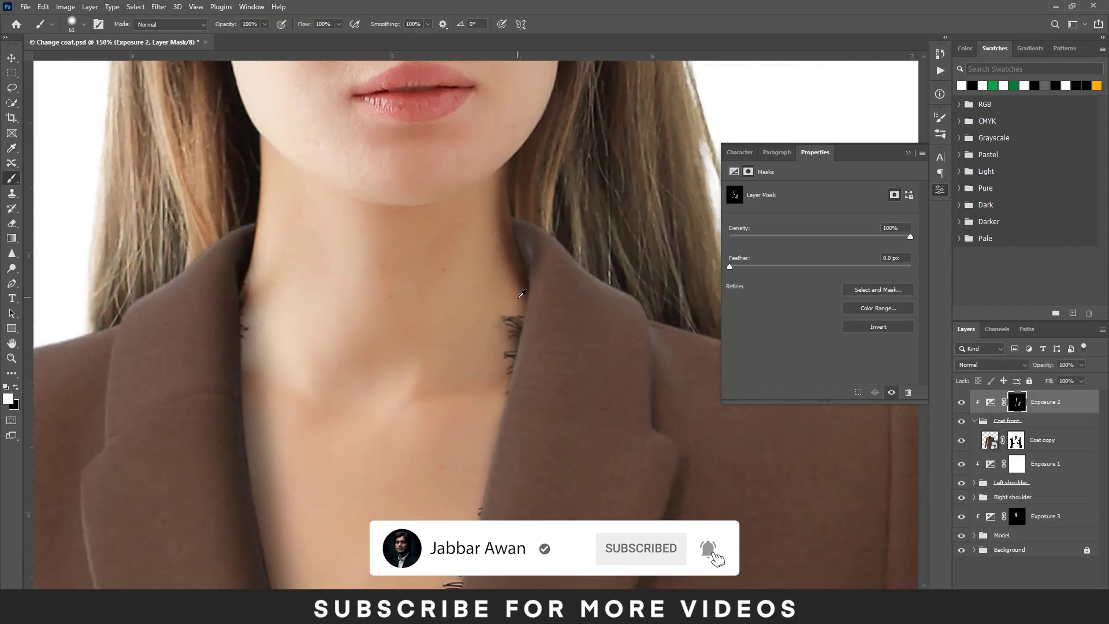
{"action": "scroll", "coordinate": [414, 247], "scroll_direction": "up", "scroll_amount": 1}
{"action": "scroll", "coordinate": [391, 243], "scroll_direction": "down", "scroll_amount": 3}
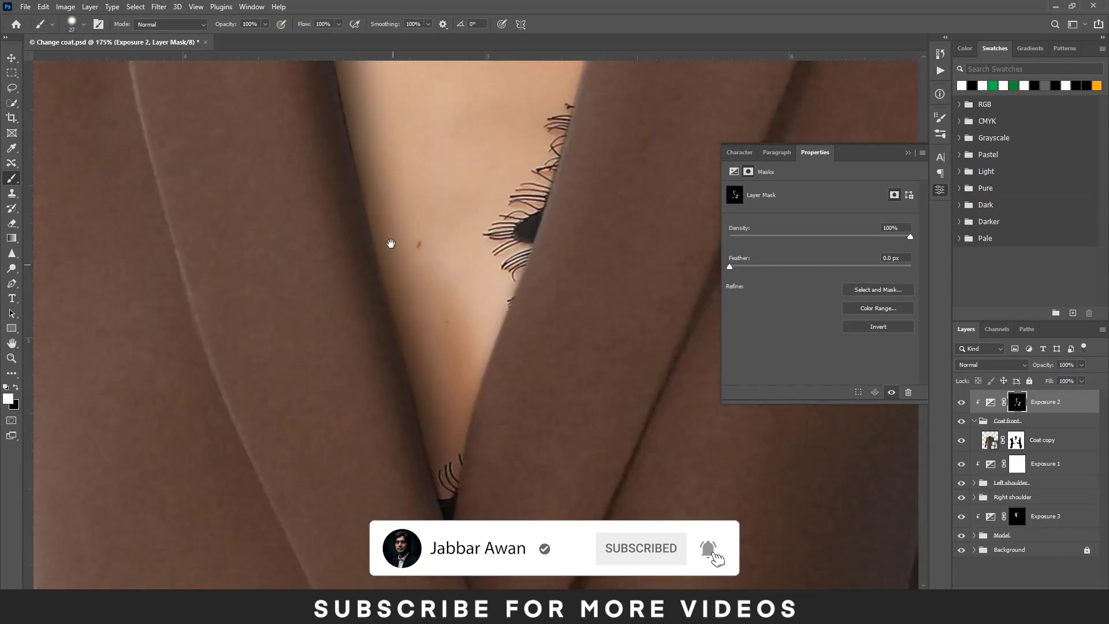
{"action": "scroll", "coordinate": [391, 243], "scroll_direction": "down", "scroll_amount": 3}
Step: Add an Exposure -1.91 above Left shoulder, invert its mask, and move it to the top
{"action": "scroll", "coordinate": [391, 242], "scroll_direction": "up", "scroll_amount": 1}
{"action": "left_click", "coordinate": [974, 421]}
{"action": "left_click", "coordinate": [991, 402]}
{"action": "left_click", "coordinate": [1000, 461]}
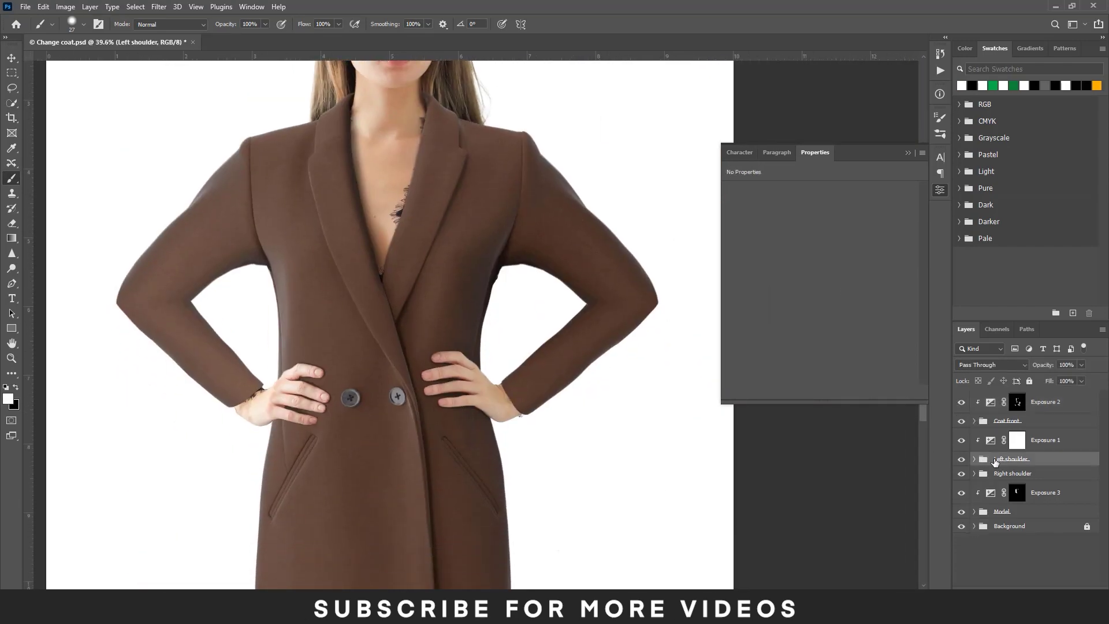
{"action": "scroll", "coordinate": [198, 330], "scroll_direction": "down", "scroll_amount": 1}
{"action": "left_click", "coordinate": [1045, 584]}
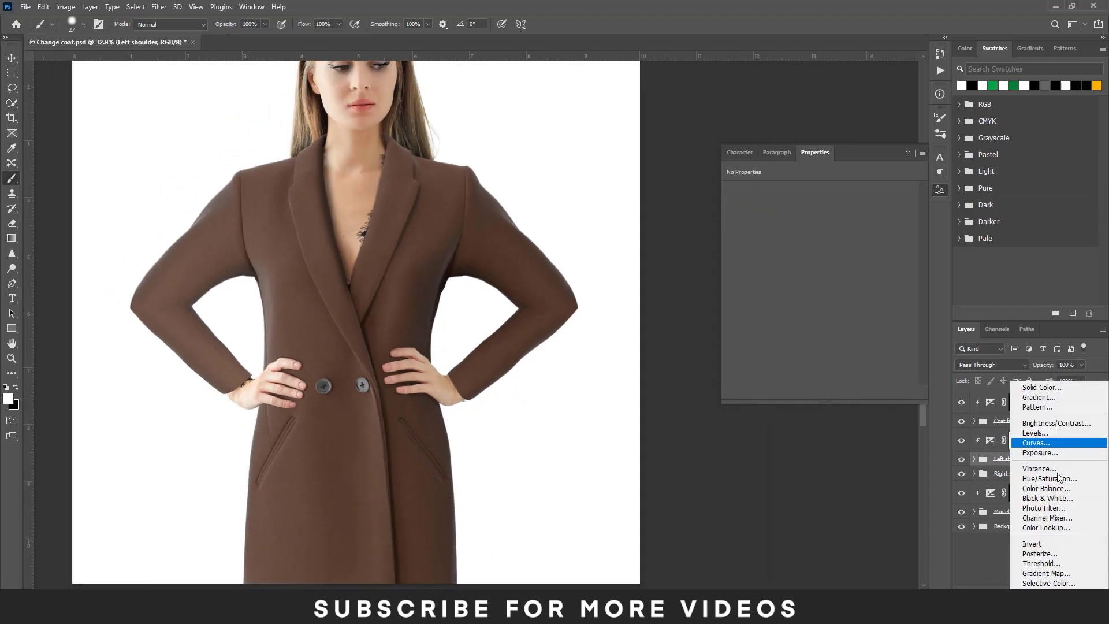
{"action": "left_click", "coordinate": [1034, 436]}
{"action": "left_click_drag", "start_coordinate": [820, 219], "coordinate": [799, 220]}
{"action": "key", "text": "ctrl+i"}
{"action": "scroll", "coordinate": [228, 297], "scroll_direction": "up", "scroll_amount": 2}
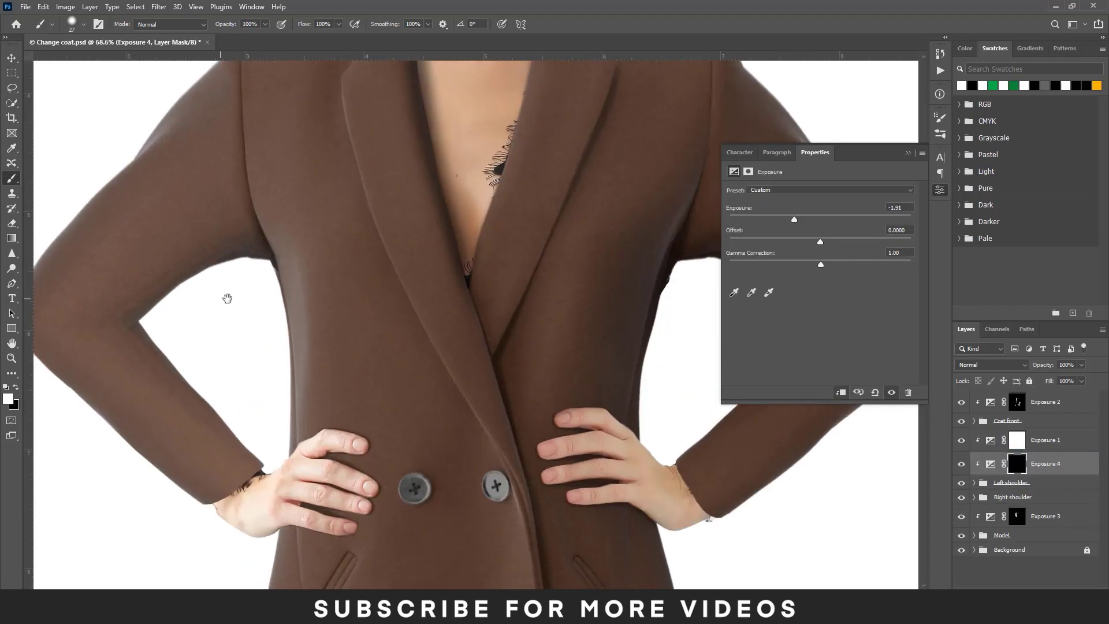
{"action": "scroll", "coordinate": [364, 321], "scroll_direction": "down", "scroll_amount": 1}
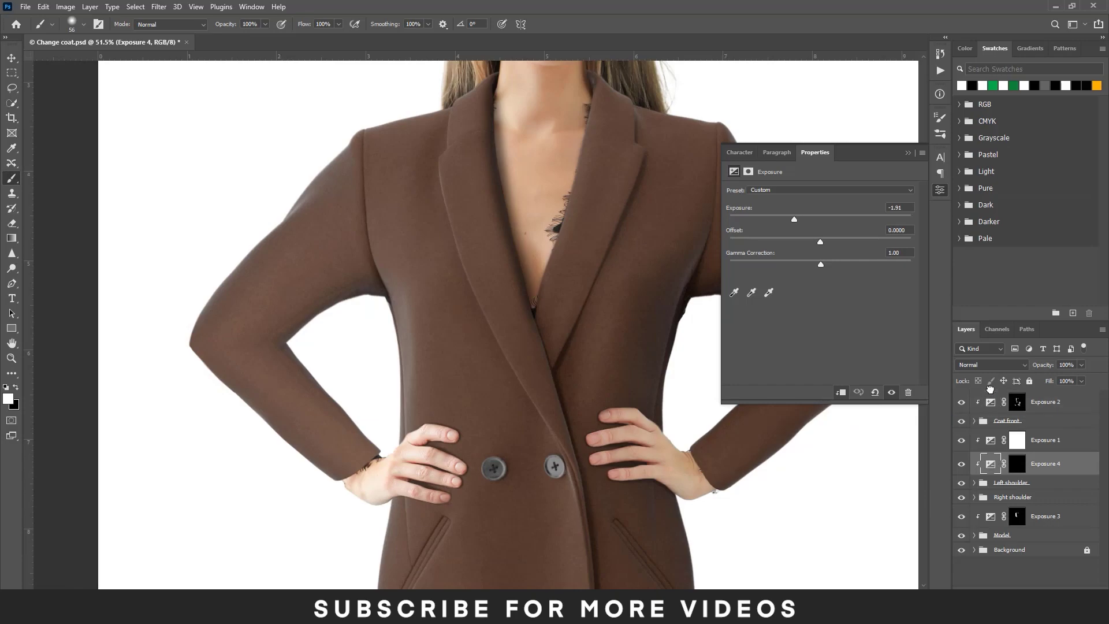
{"action": "left_click_drag", "start_coordinate": [994, 468], "coordinate": [994, 399]}
Step: Group the remaining coat layers into Group 2 and save the document
{"action": "left_click", "coordinate": [1040, 422]}
{"action": "left_click", "coordinate": [1040, 497], "text": "shift"}
{"action": "key", "text": "ctrl+g"}
{"action": "key", "text": "ctrl+s"}
{"action": "left_click_drag", "start_coordinate": [452, 301], "coordinate": [445, 339]}
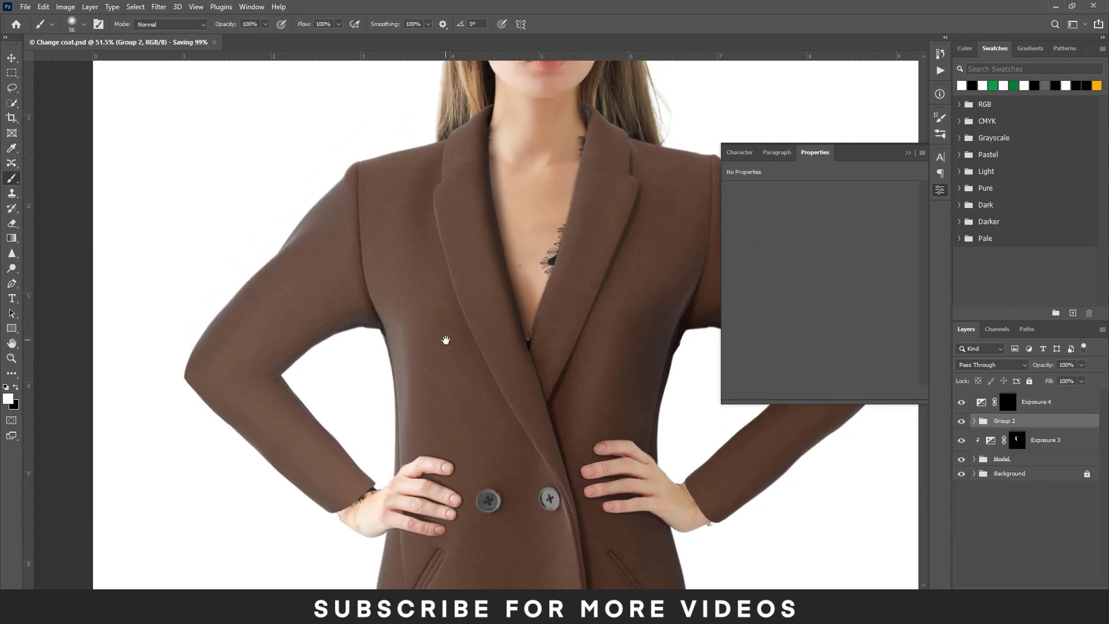
{"action": "key", "text": "alt+bracketright"}
Step: Paint white over both sleeves on the Exposure 4 mask with a large, lower-opacity soft brush
{"action": "scroll", "coordinate": [292, 380], "scroll_direction": "up", "scroll_amount": 3}
{"action": "key", "text": "x"}
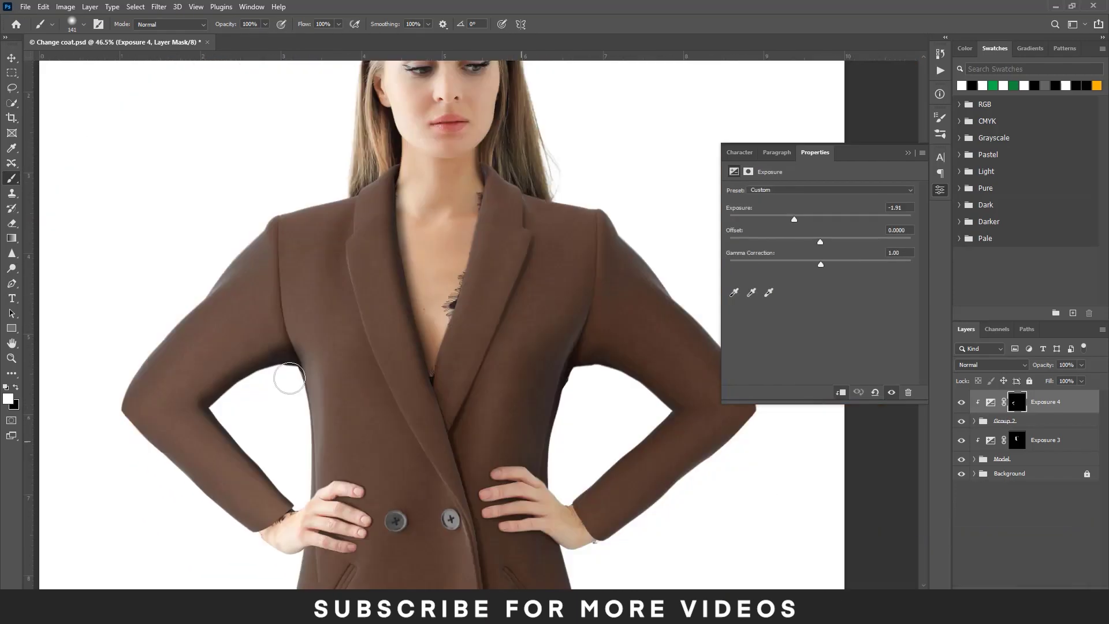
{"action": "scroll", "coordinate": [337, 362], "scroll_direction": "down", "scroll_amount": 3}
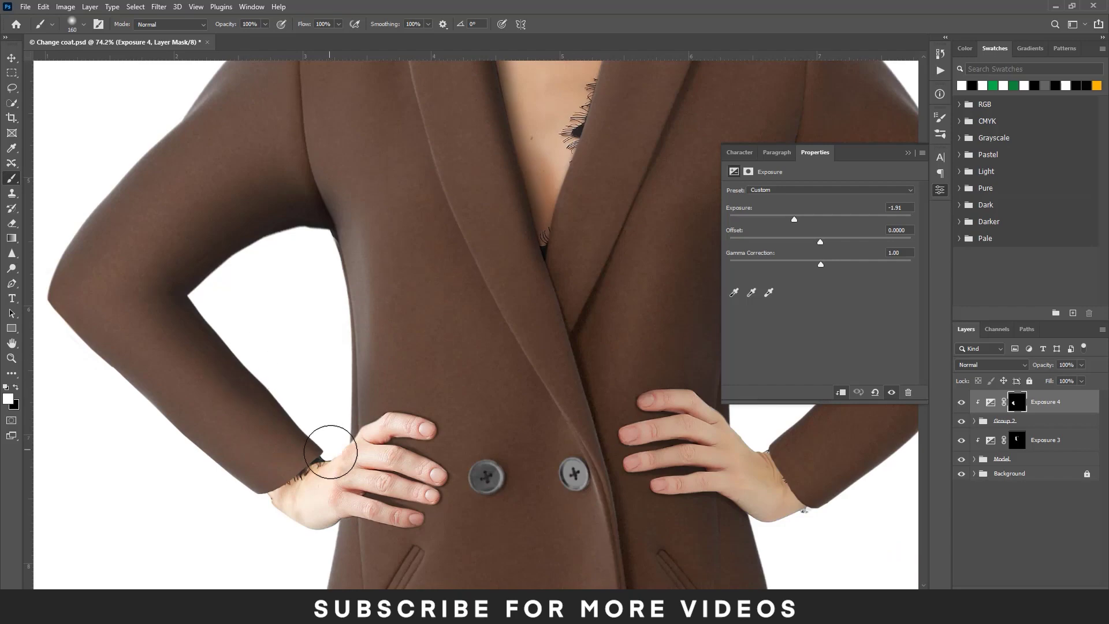
{"action": "scroll", "coordinate": [525, 365], "scroll_direction": "down", "scroll_amount": 2}
{"action": "scroll", "coordinate": [513, 346], "scroll_direction": "up", "scroll_amount": 2}
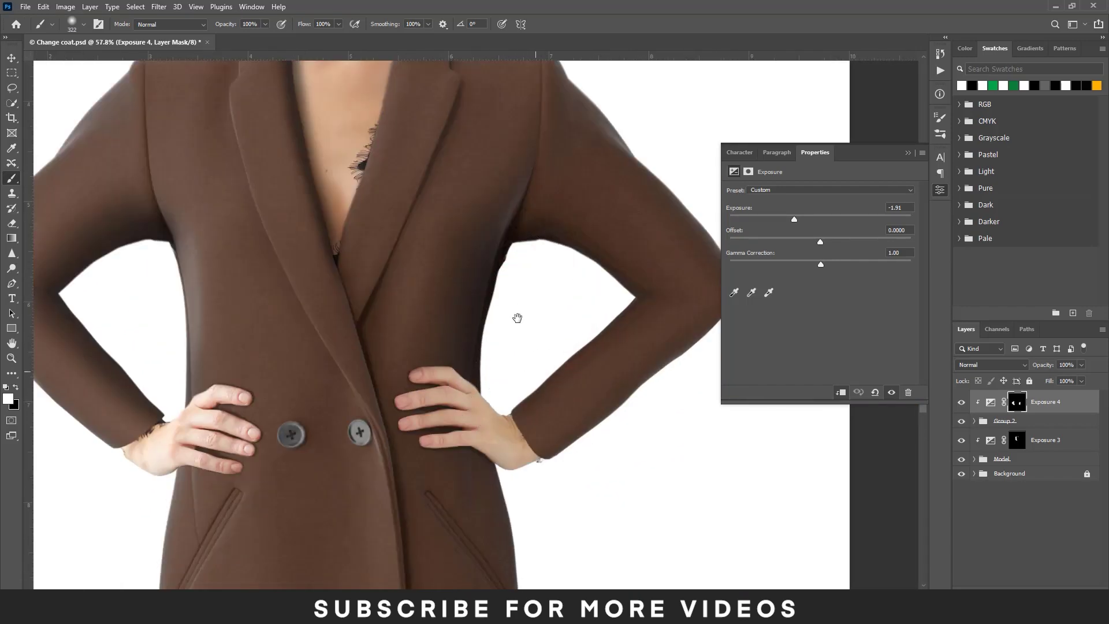
{"action": "scroll", "coordinate": [515, 318], "scroll_direction": "down", "scroll_amount": 5}
{"action": "scroll", "coordinate": [541, 291], "scroll_direction": "down", "scroll_amount": 2}
{"action": "scroll", "coordinate": [545, 527], "scroll_direction": "up", "scroll_amount": 2}
{"action": "scroll", "coordinate": [597, 241], "scroll_direction": "up", "scroll_amount": 2}
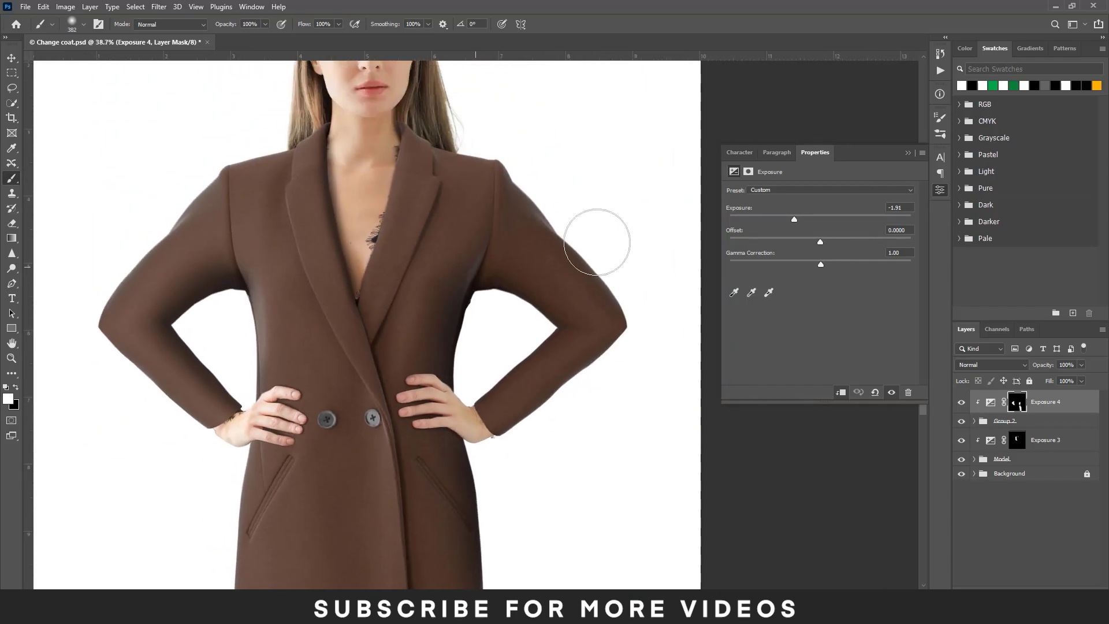
{"action": "scroll", "coordinate": [401, 283], "scroll_direction": "up", "scroll_amount": 2}
{"action": "left_click_drag", "start_coordinate": [196, 32], "coordinate": [185, 32]}
{"action": "scroll", "coordinate": [372, 470], "scroll_direction": "up", "scroll_amount": 4}
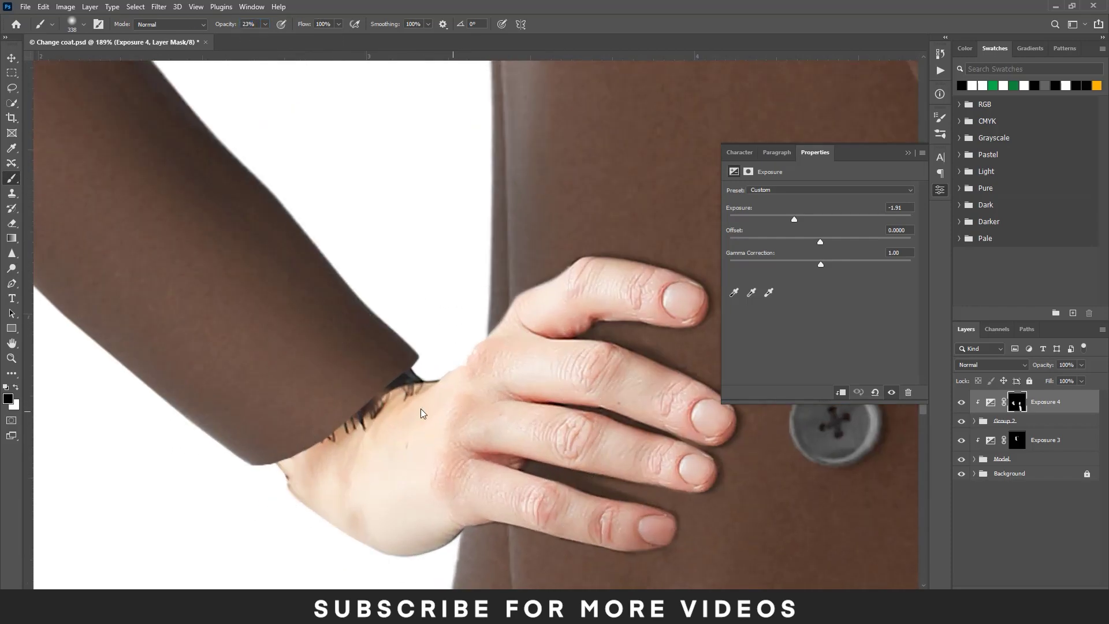
Step: Refine the first cuff edge on the Exposure 4 mask with a small brush, alternating black and white
{"action": "key", "text": "bracketleft"}
{"action": "key", "text": "bracketleft"}
{"action": "key", "text": "bracketleft"}
{"action": "scroll", "coordinate": [428, 352], "scroll_direction": "up", "scroll_amount": 2}
{"action": "scroll", "coordinate": [567, 295], "scroll_direction": "up", "scroll_amount": 1}
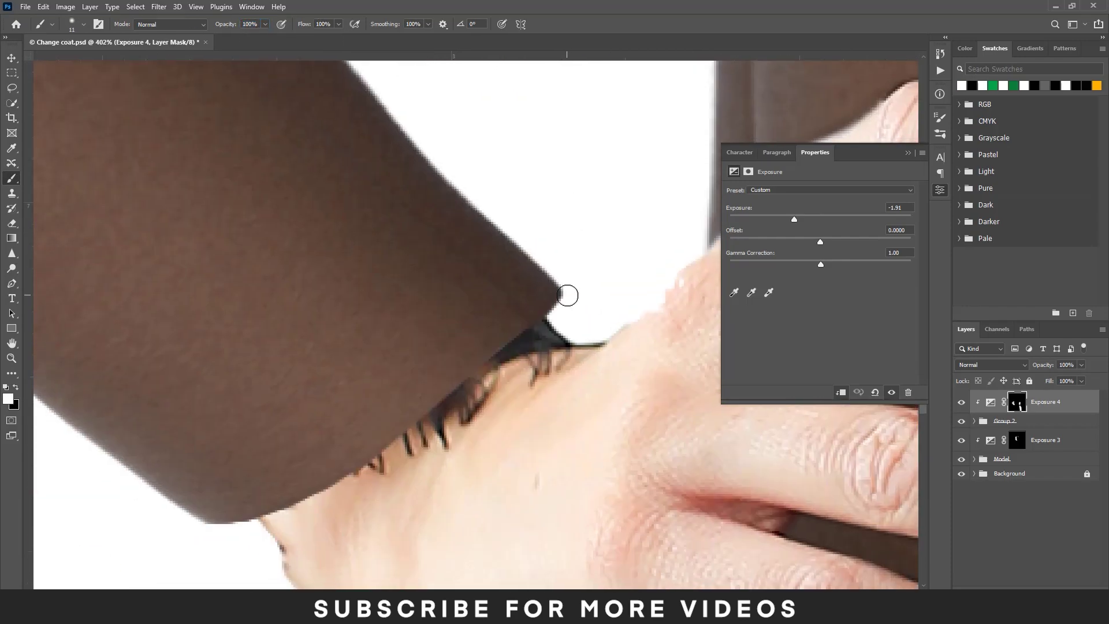
{"action": "left_click_drag", "start_coordinate": [407, 432], "coordinate": [520, 399]}
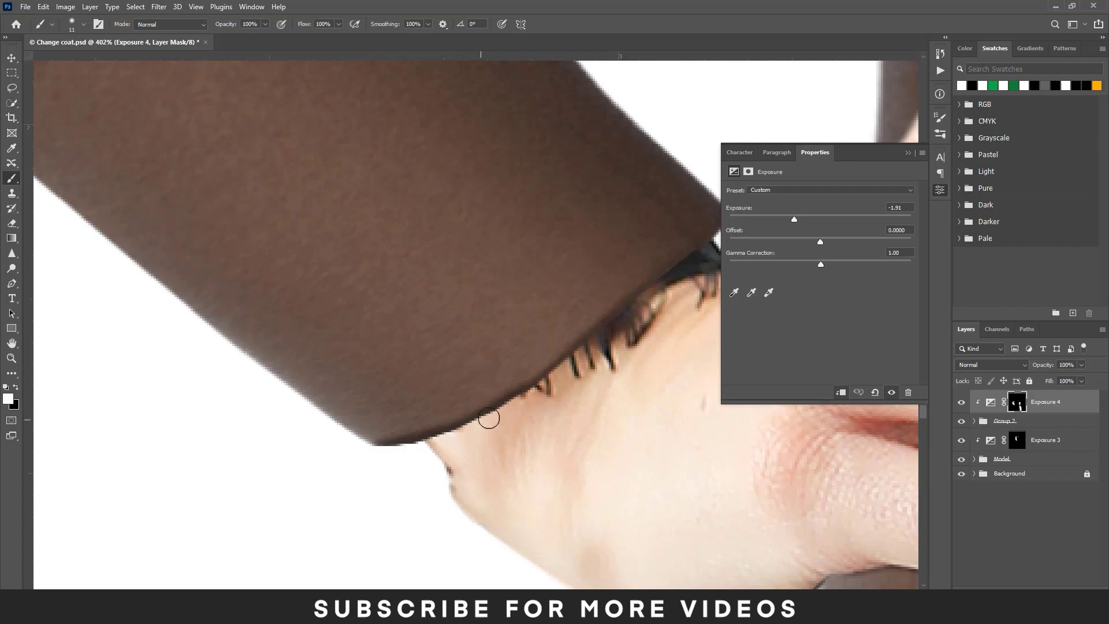
{"action": "scroll", "coordinate": [639, 301], "scroll_direction": "down", "scroll_amount": 3}
{"action": "scroll", "coordinate": [545, 297], "scroll_direction": "down", "scroll_amount": 2}
{"action": "scroll", "coordinate": [520, 323], "scroll_direction": "up", "scroll_amount": 3}
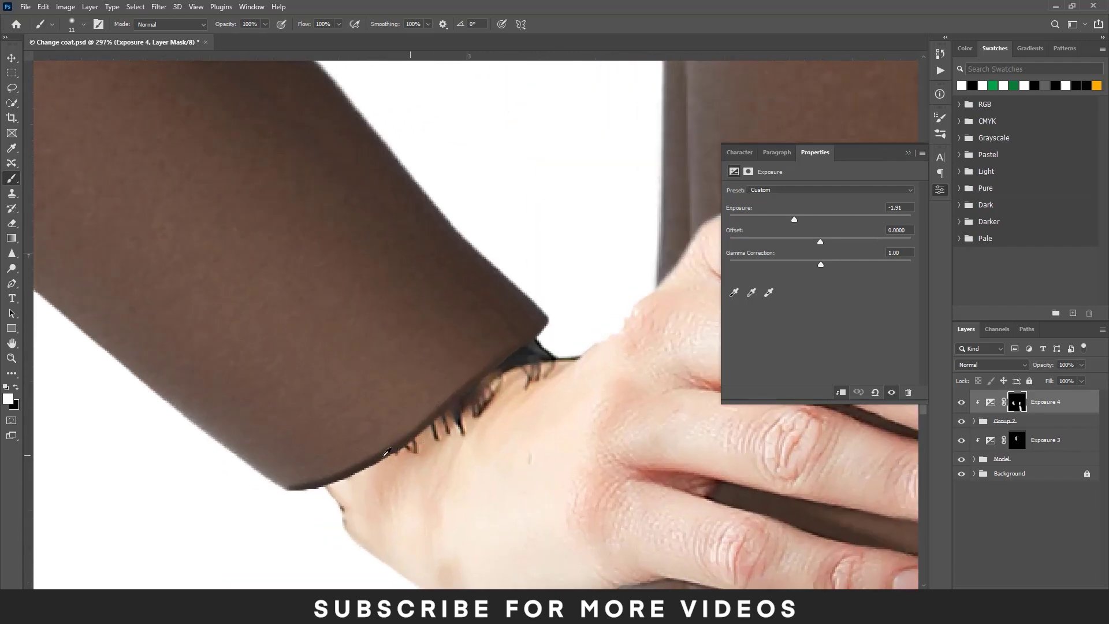
{"action": "key", "text": "x"}
{"action": "scroll", "coordinate": [297, 494], "scroll_direction": "up", "scroll_amount": 2}
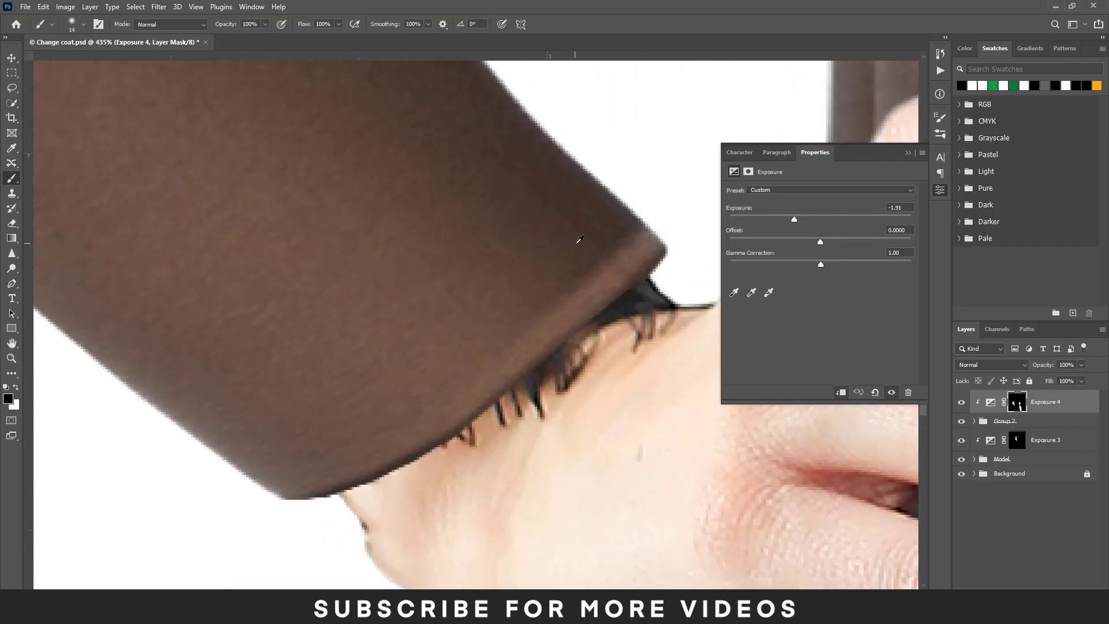
{"action": "key", "text": "bracketright"}
{"action": "scroll", "coordinate": [339, 354], "scroll_direction": "down", "scroll_amount": 2}
Step: Paint white along the other cuff so Exposure 4 darkens that wrist too
{"action": "key", "text": "x"}
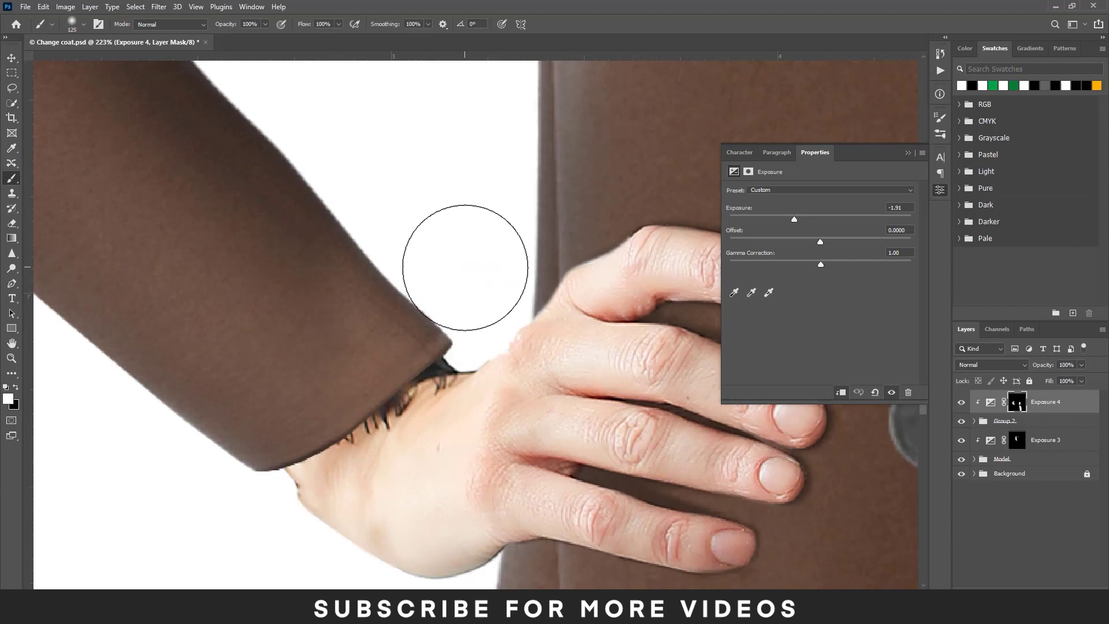
{"action": "scroll", "coordinate": [462, 254], "scroll_direction": "down", "scroll_amount": 3}
{"action": "scroll", "coordinate": [463, 255], "scroll_direction": "down", "scroll_amount": 2}
{"action": "scroll", "coordinate": [512, 343], "scroll_direction": "up", "scroll_amount": 4}
{"action": "left_click_drag", "start_coordinate": [512, 344], "coordinate": [382, 345]}
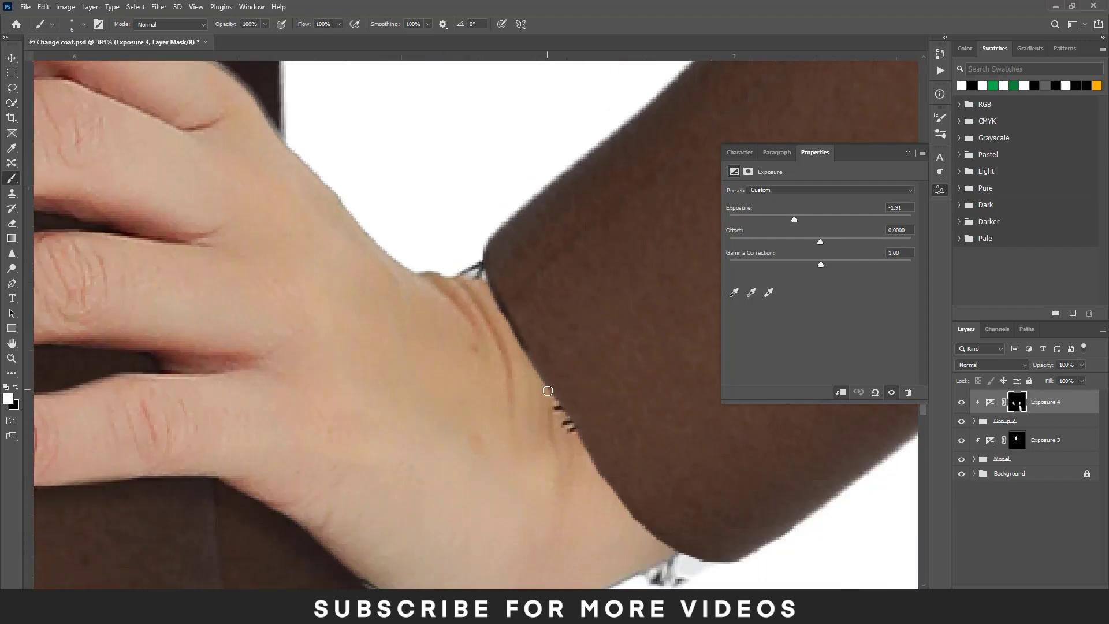
{"action": "scroll", "coordinate": [686, 535], "scroll_direction": "down", "scroll_amount": 3}
{"action": "scroll", "coordinate": [514, 329], "scroll_direction": "down", "scroll_amount": 2}
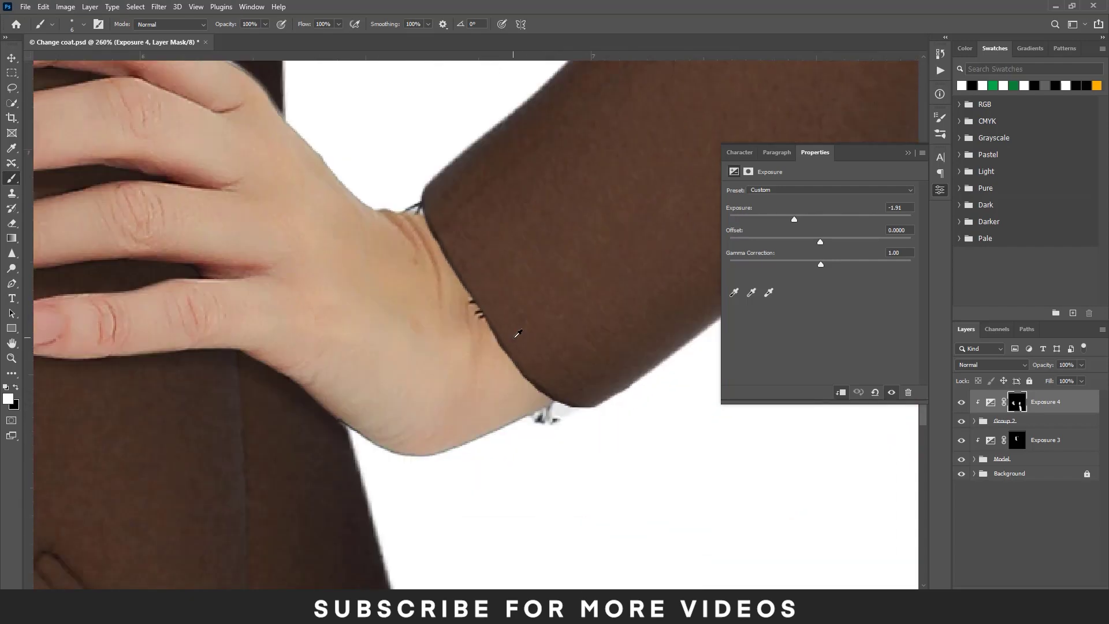
{"action": "scroll", "coordinate": [508, 329], "scroll_direction": "down", "scroll_amount": 3}
{"action": "key", "text": "alt+bracketleft"}
{"action": "key", "text": "alt+bracketleft"}
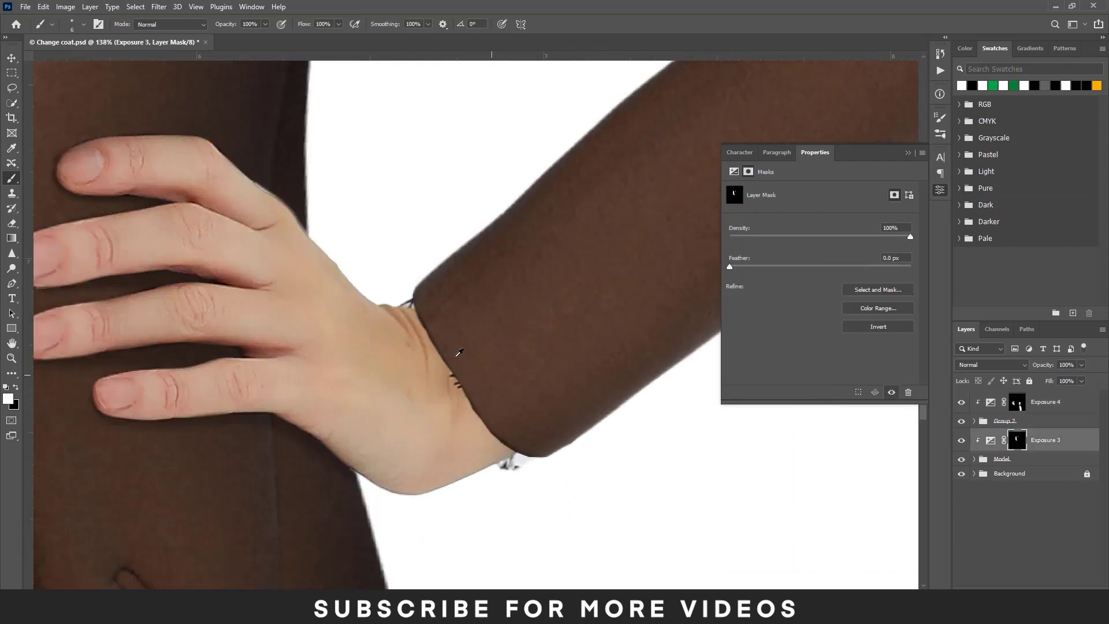
Step: Touch up both wrist cuffs on the Exposure 3 and Exposure 4 masks, adjusting brush size and opacity
{"action": "scroll", "coordinate": [517, 409], "scroll_direction": "up", "scroll_amount": 3}
{"action": "scroll", "coordinate": [534, 457], "scroll_direction": "up", "scroll_amount": 2}
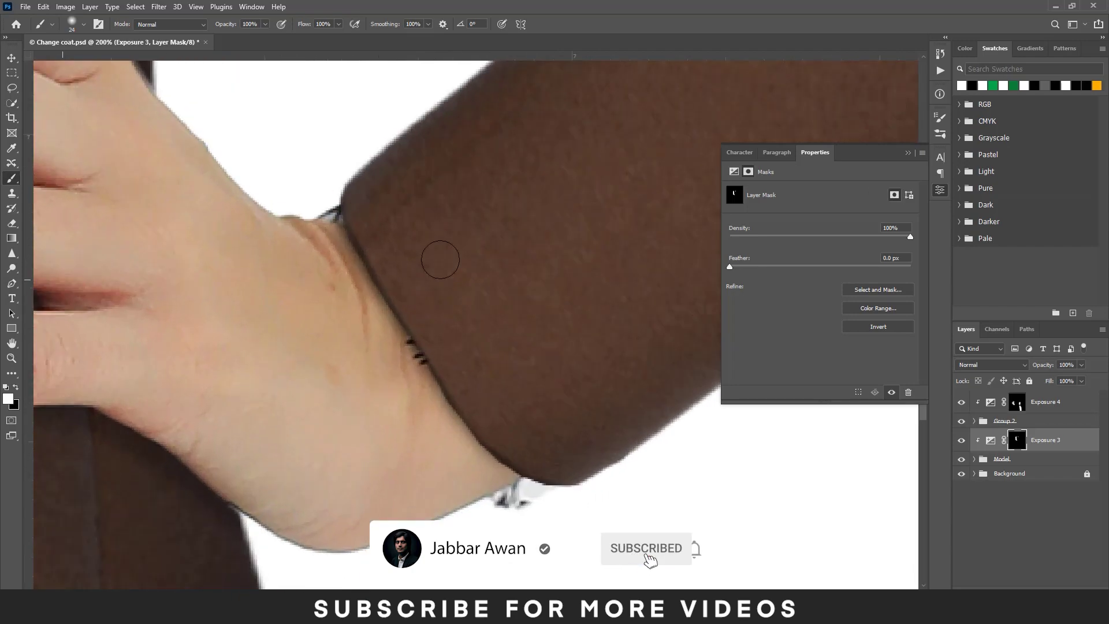
{"action": "key", "text": "bracketright"}
{"action": "key", "text": "bracketright"}
{"action": "key", "text": "bracketright"}
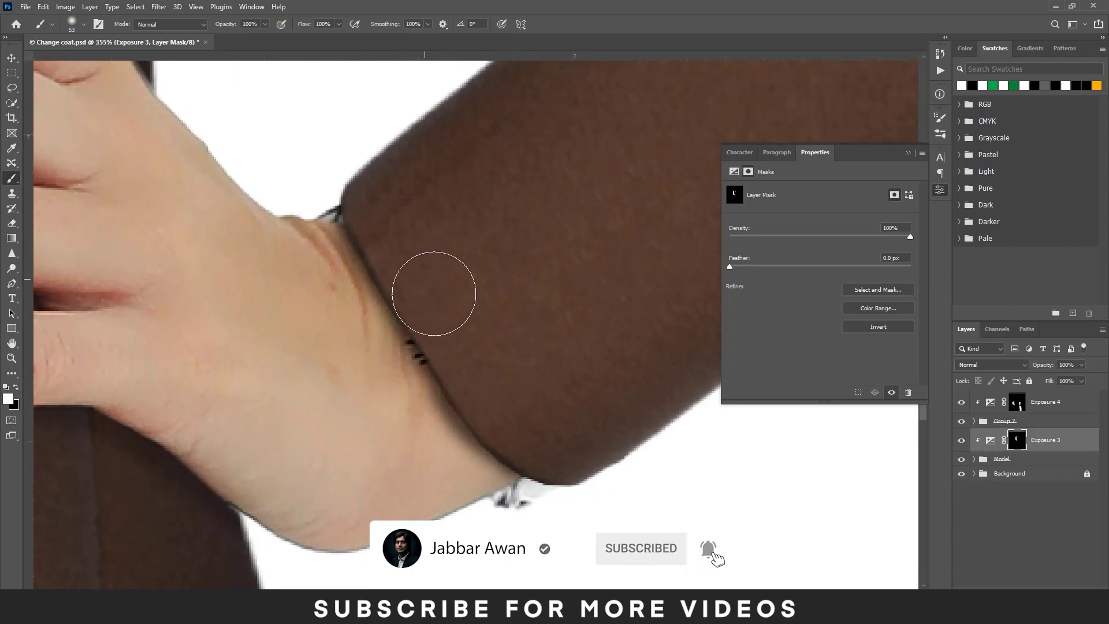
{"action": "key", "text": "ctrl+0"}
{"action": "scroll", "coordinate": [292, 405], "scroll_direction": "up", "scroll_amount": 3}
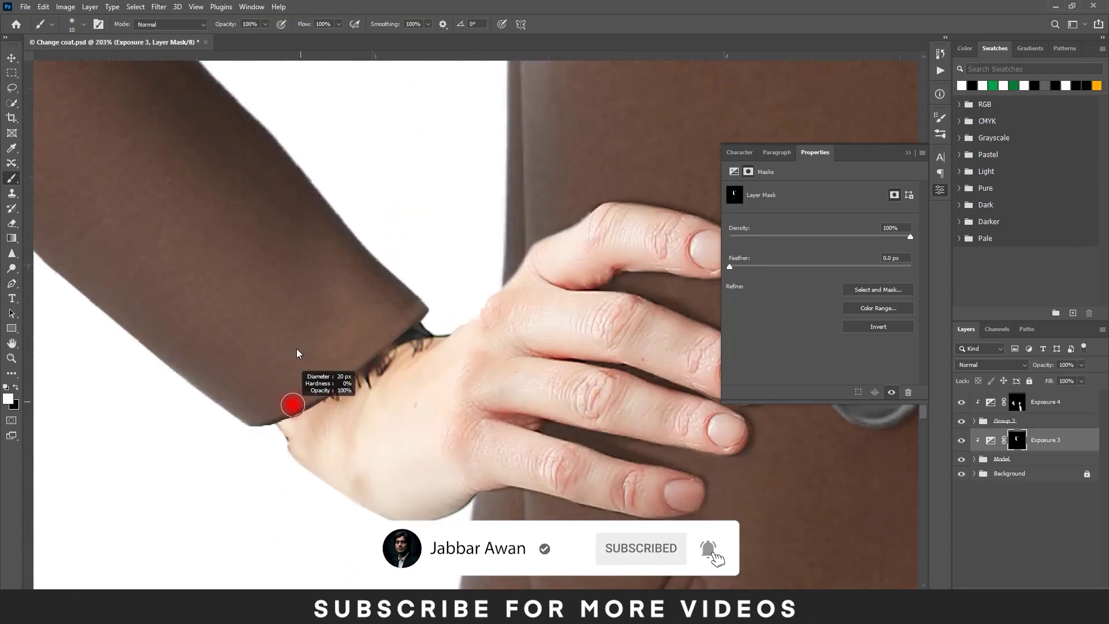
{"action": "key", "text": "ctrl+0"}
{"action": "scroll", "coordinate": [372, 347], "scroll_direction": "up", "scroll_amount": 3}
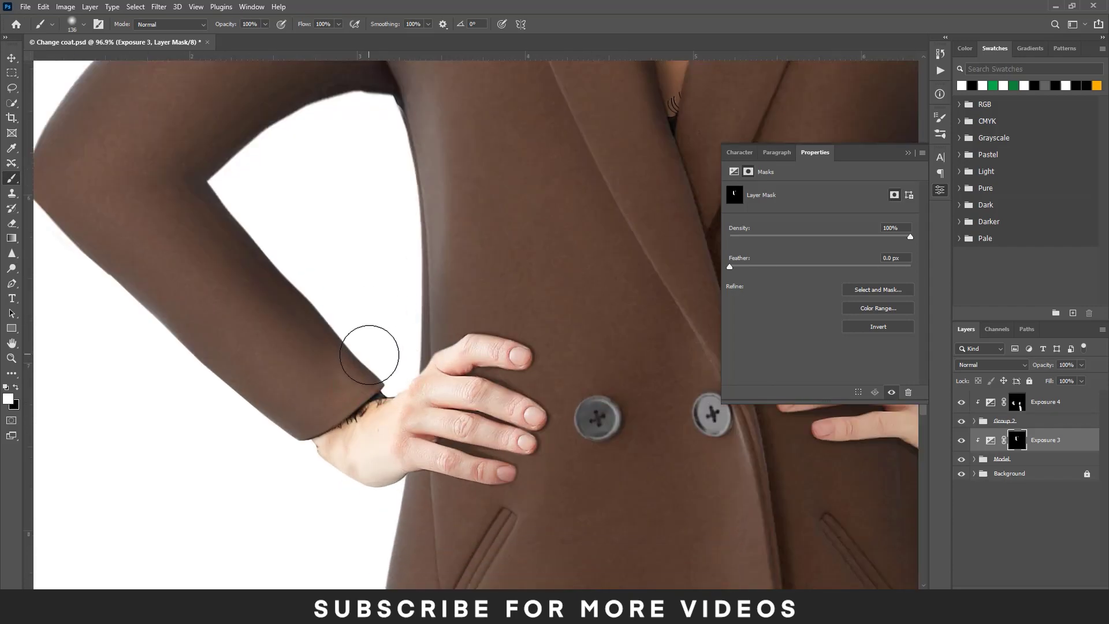
{"action": "key", "text": "7"}
Step: Blend the neckline edges on the Exposure 3 mask, then continue on Exposure 4 near the lapels
{"action": "key", "text": "ctrl+0"}
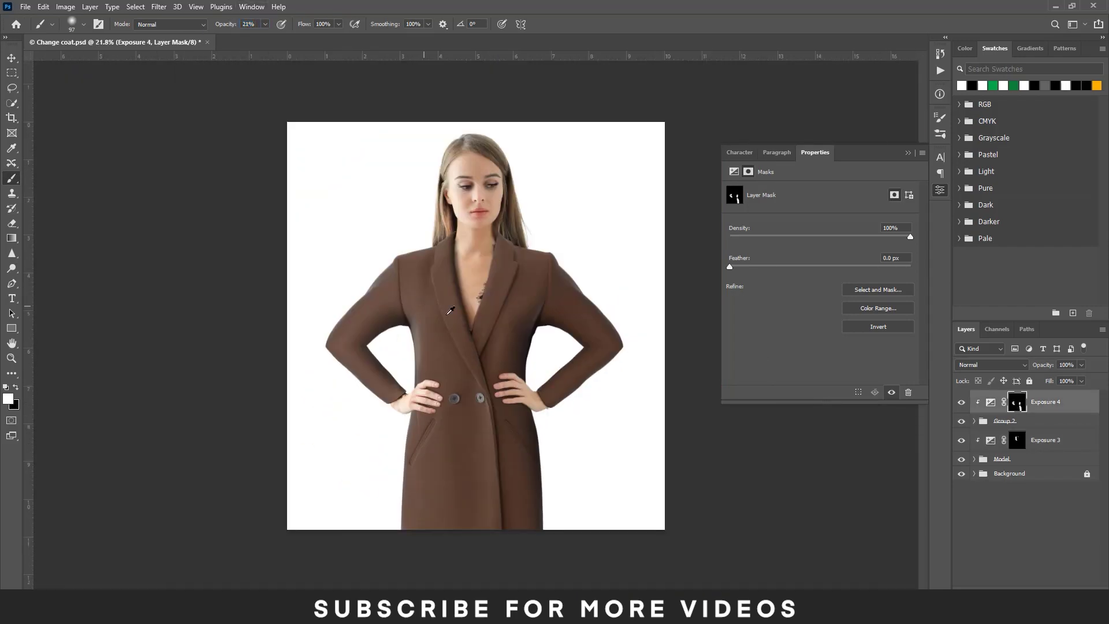
{"action": "scroll", "coordinate": [357, 286], "scroll_direction": "up", "scroll_amount": 2}
{"action": "scroll", "coordinate": [357, 286], "scroll_direction": "up", "scroll_amount": 2}
{"action": "key", "text": "x"}
{"action": "key", "text": "ctrl+0"}
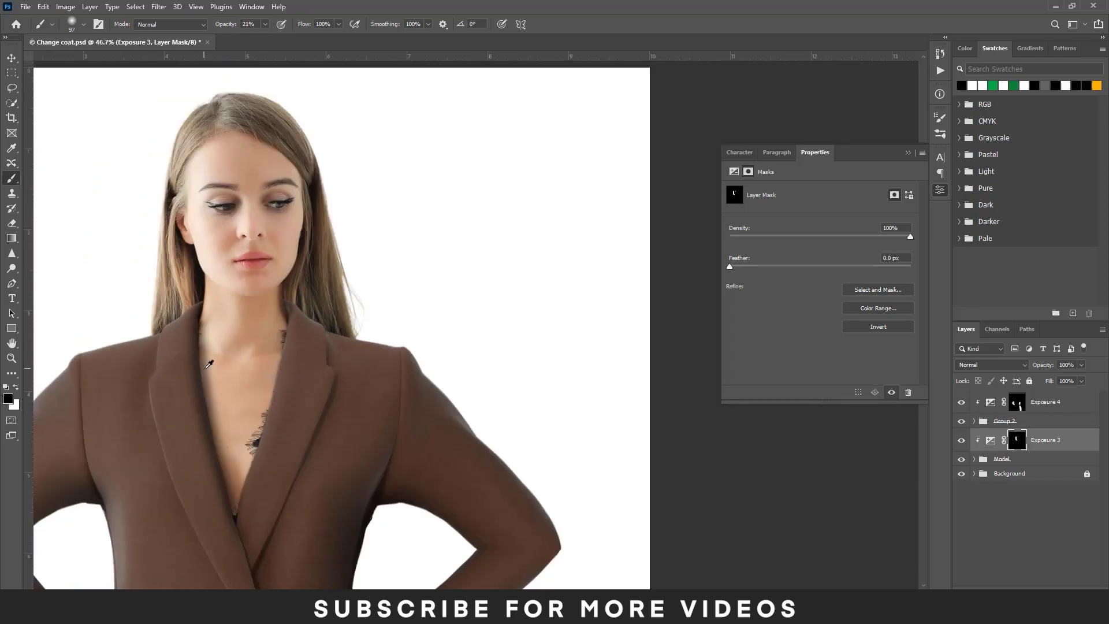
{"action": "scroll", "coordinate": [169, 247], "scroll_direction": "up", "scroll_amount": 3}
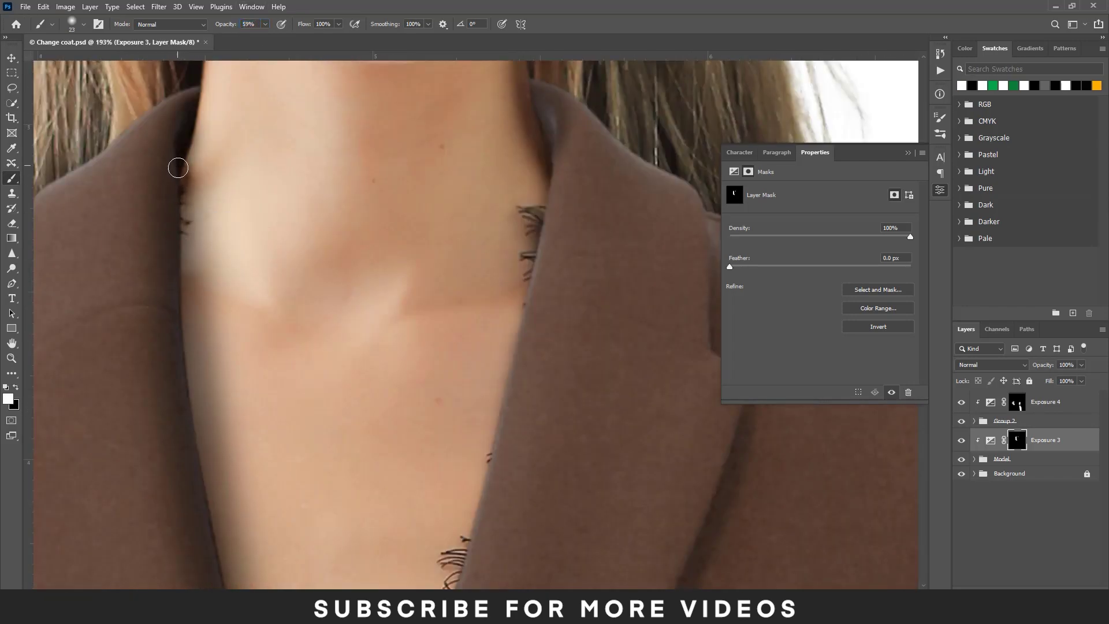
{"action": "key", "text": "ctrl+0"}
{"action": "scroll", "coordinate": [185, 361], "scroll_direction": "up", "scroll_amount": 2}
{"action": "key", "text": "alt+]"}
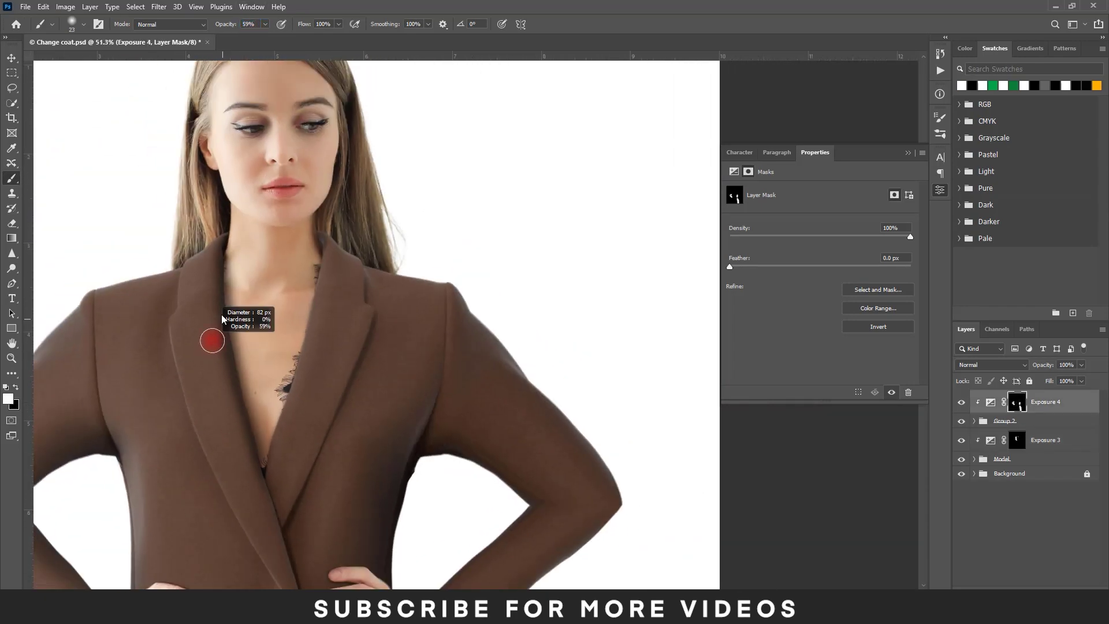